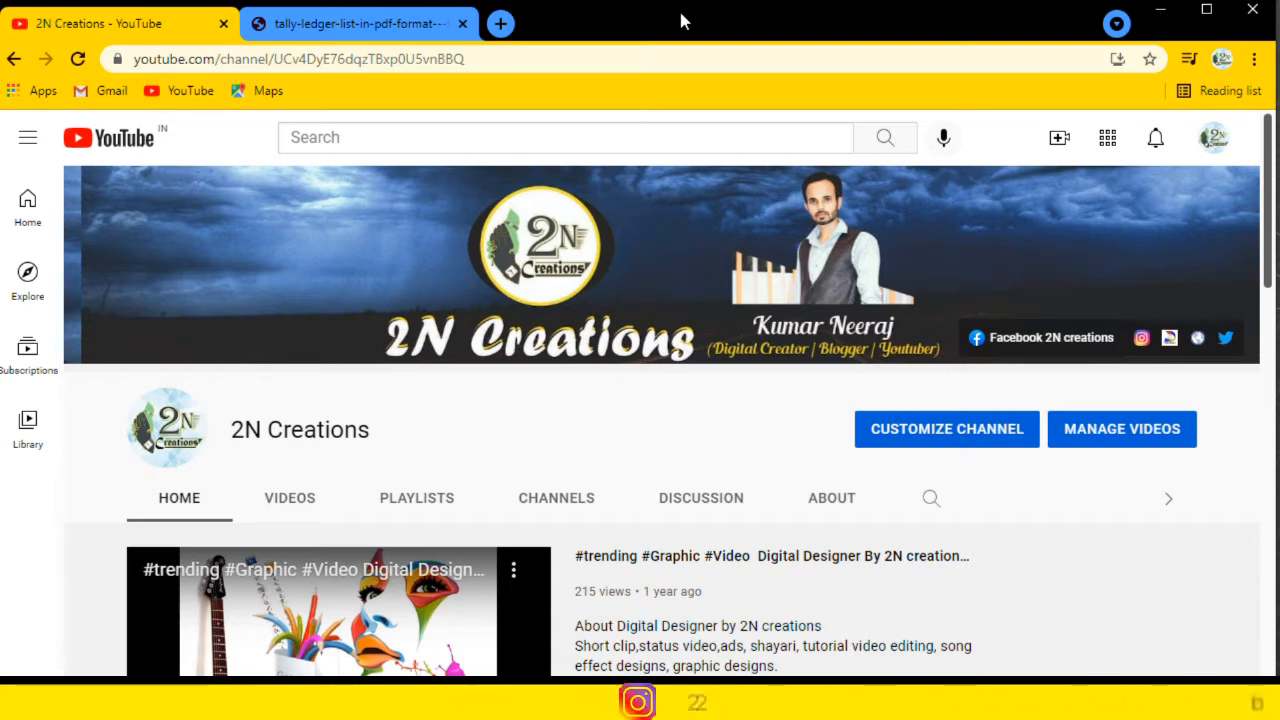
Review the purchase and sales ledger names in the Tally ledger list PDF
left_click(378, 25)
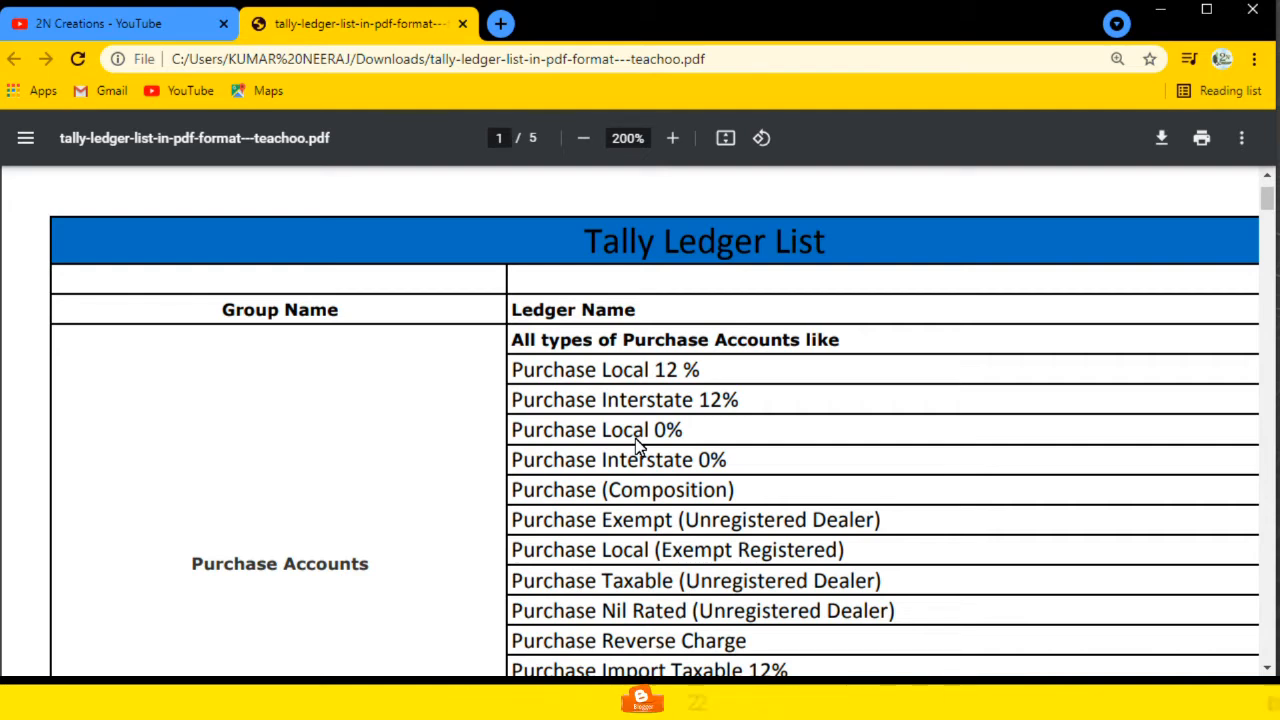
scroll(640, 420, "down", 2)
scroll(645, 400, "down", 6)
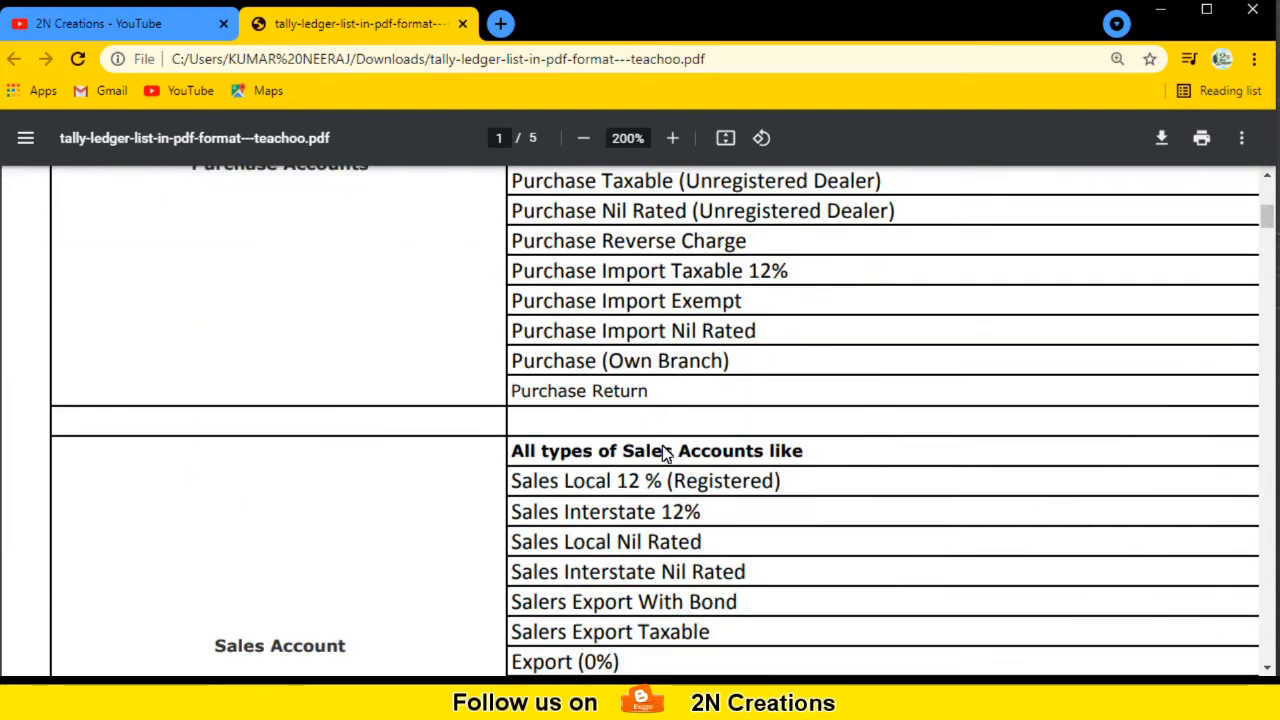
scroll(630, 448, "up", 3)
scroll(655, 445, "up", 8)
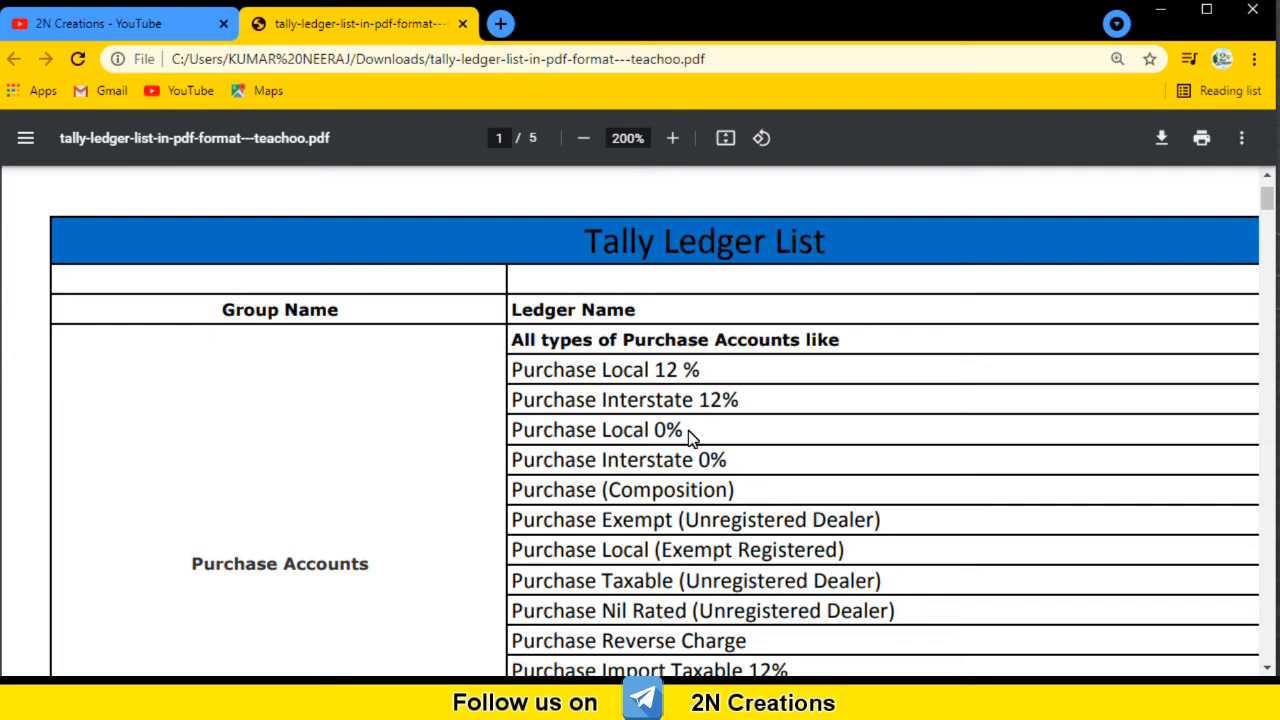
scroll(705, 426, "down", 1)
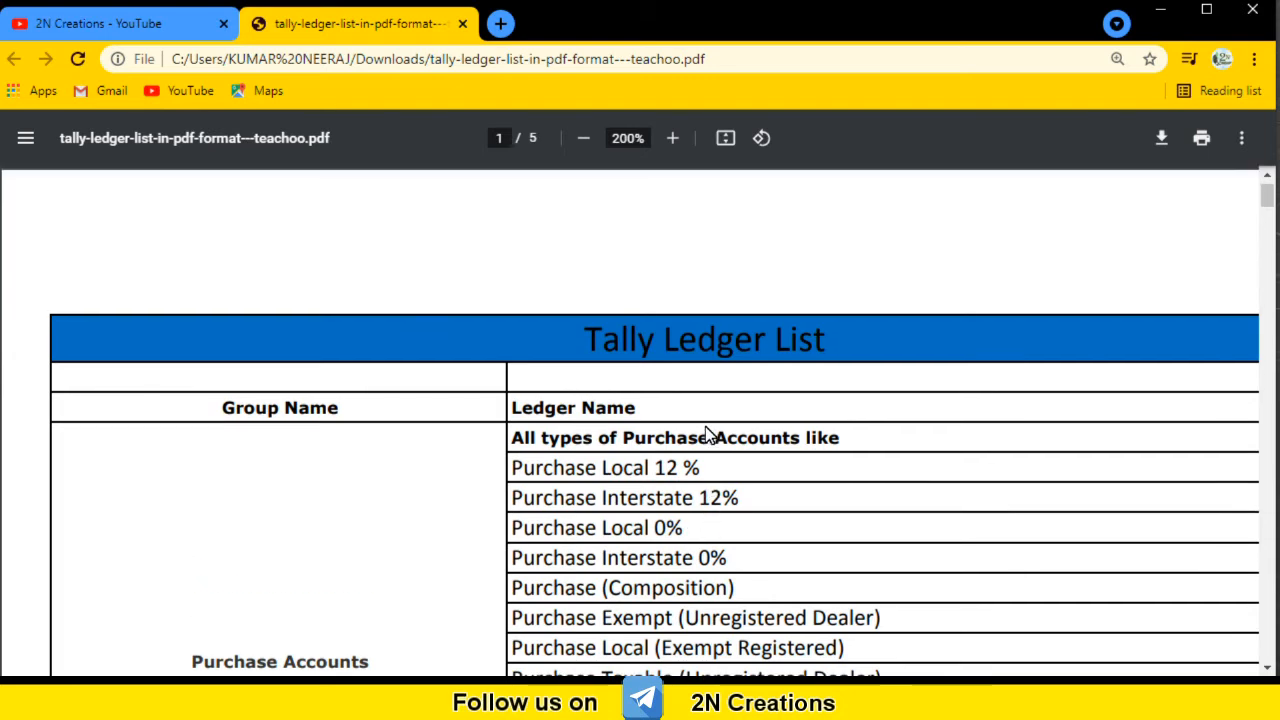
scroll(705, 430, "down", 2)
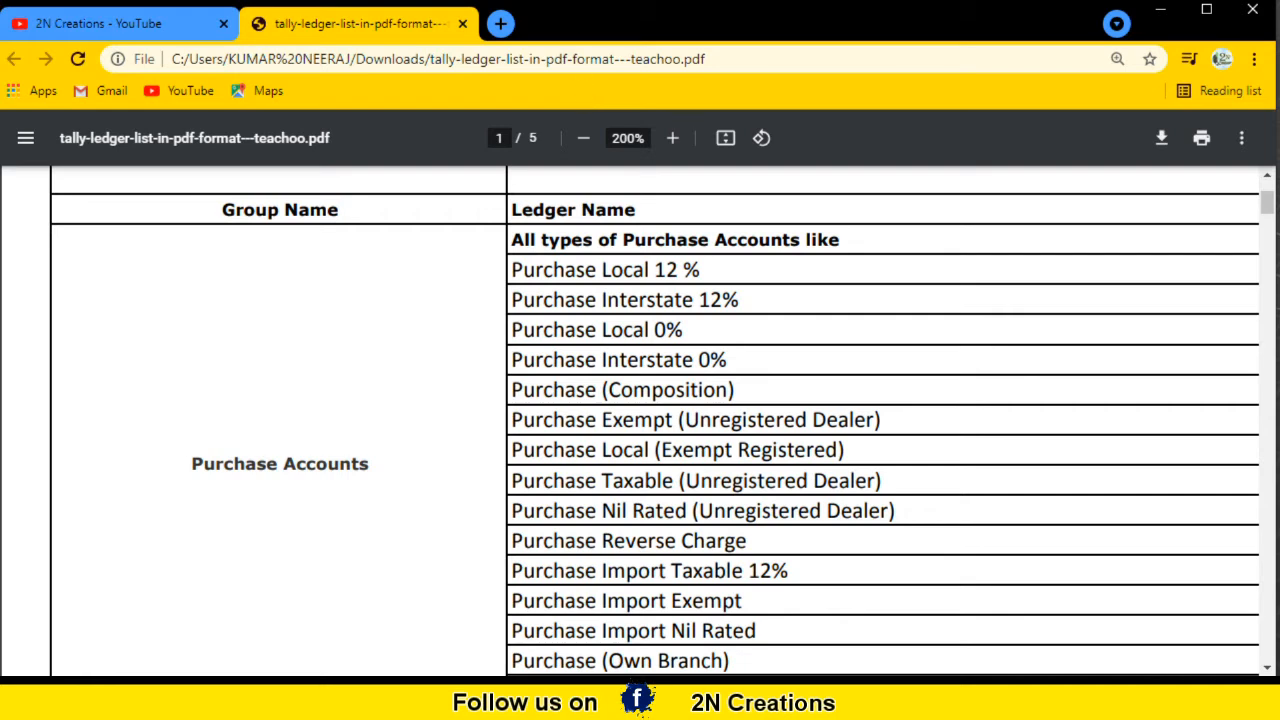
Switch to Tally and start creating a new ledger for the Digital Mobile company
key("alt+Tab")
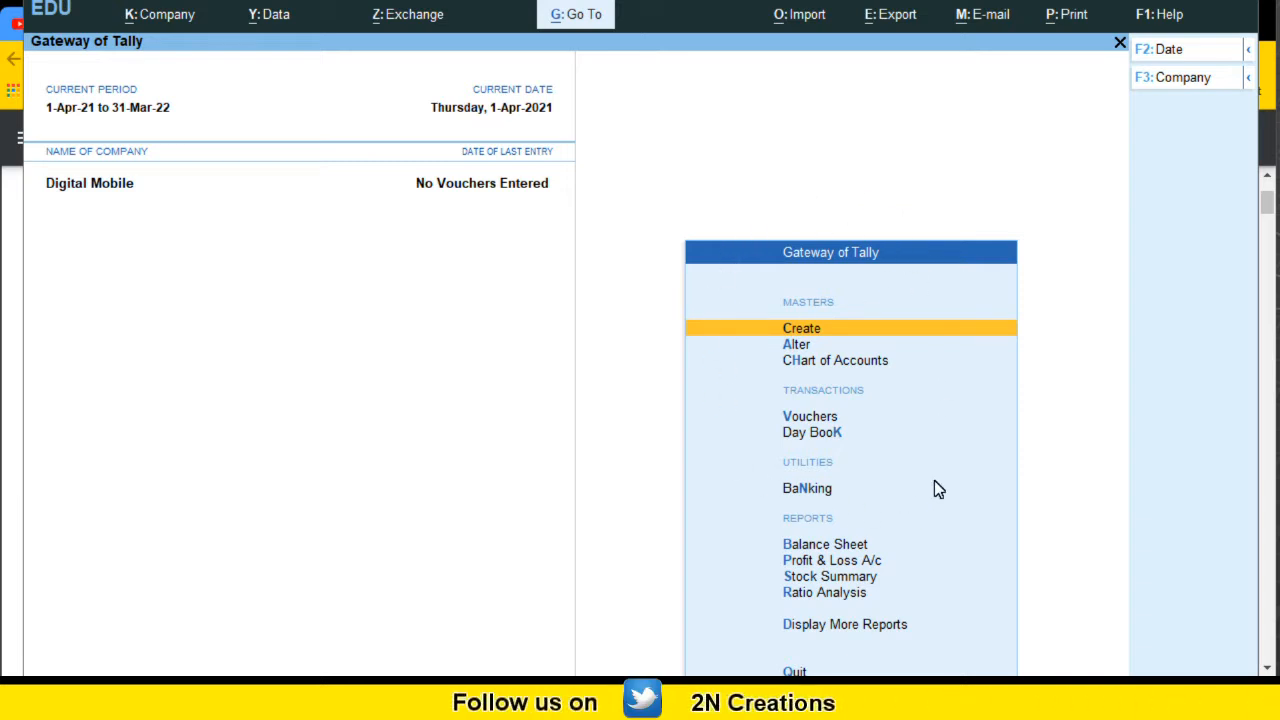
left_click(808, 328)
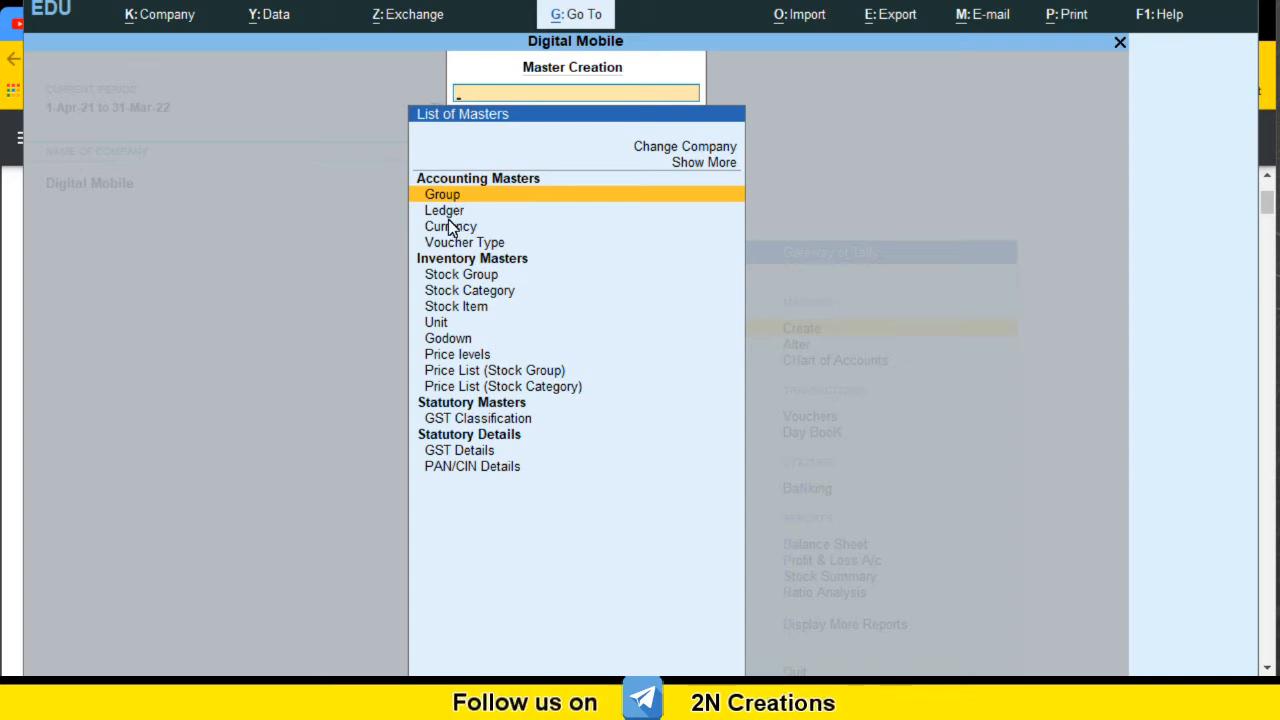
key("Down")
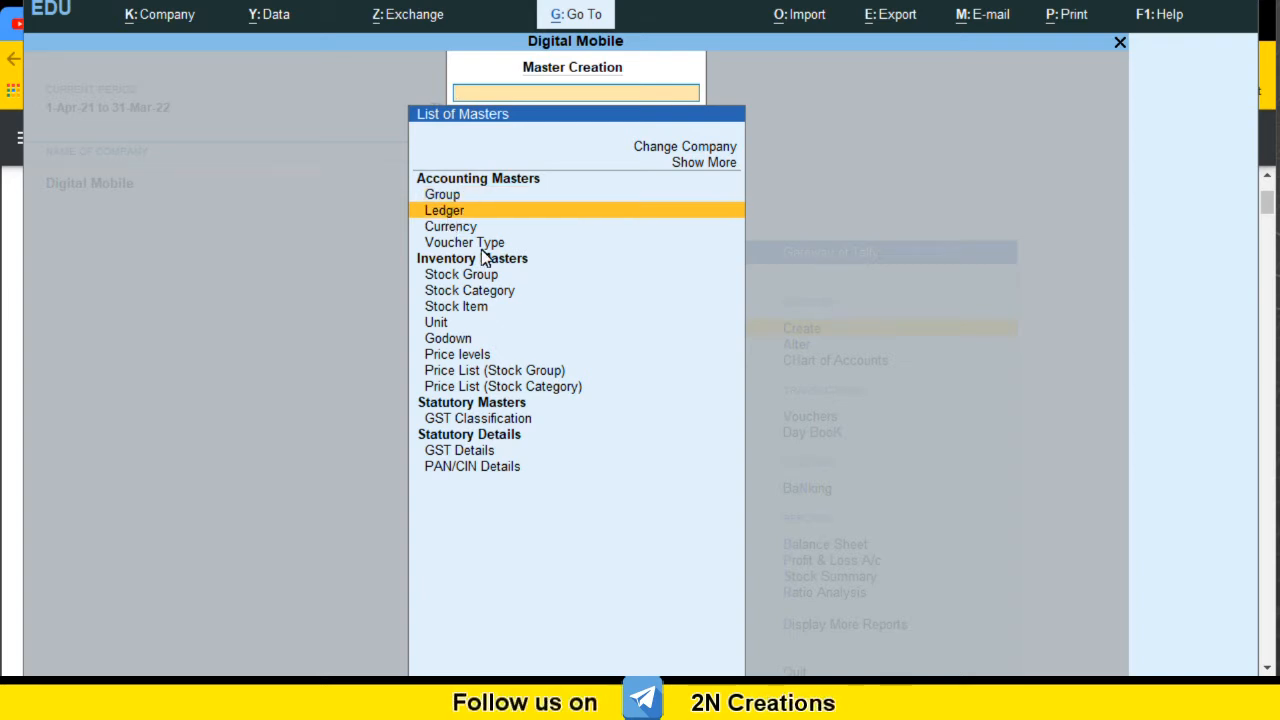
key("Return")
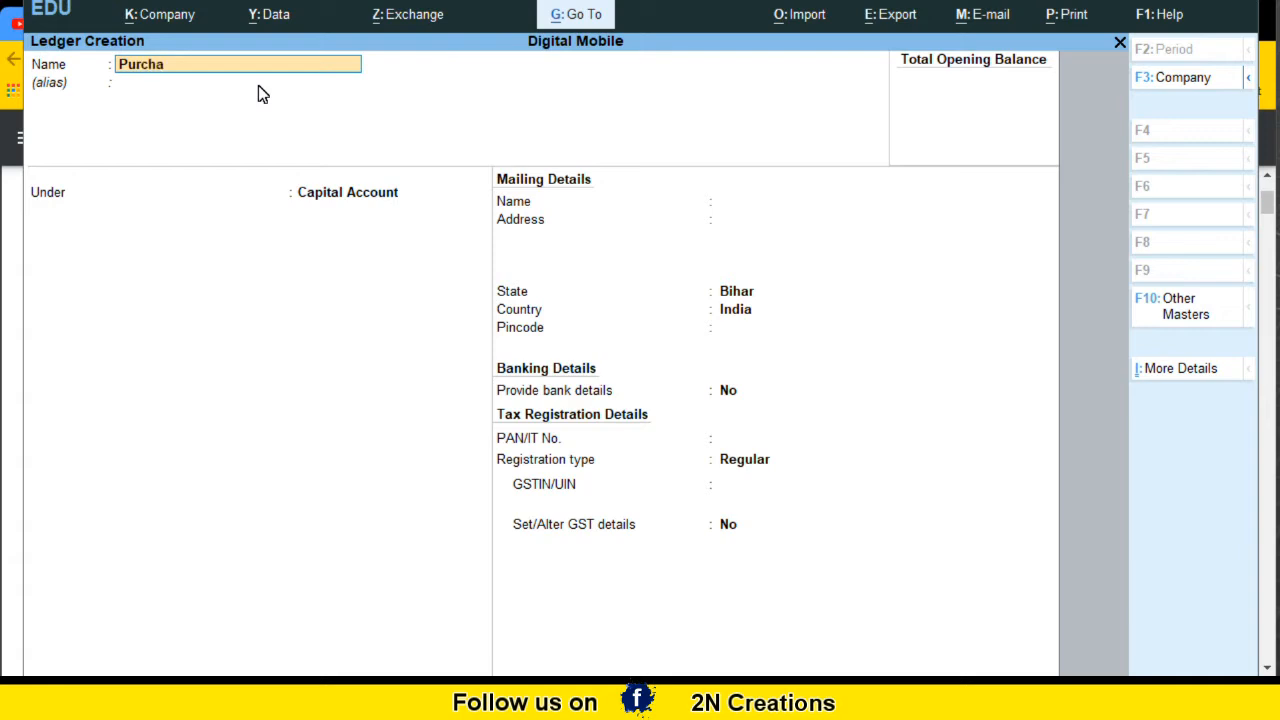
Name the new ledger Purchase Local A/c, after checking the ledger list PDF, and leave its alias blank
type("Local")
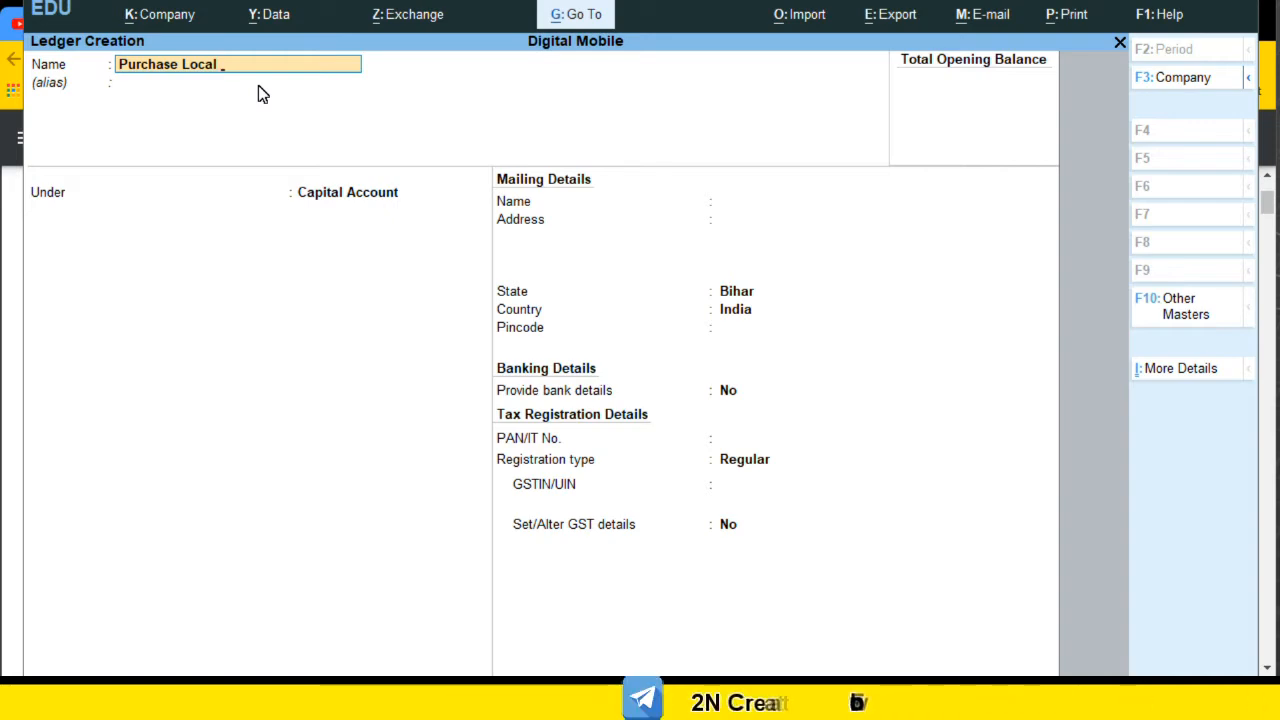
left_click(14, 242)
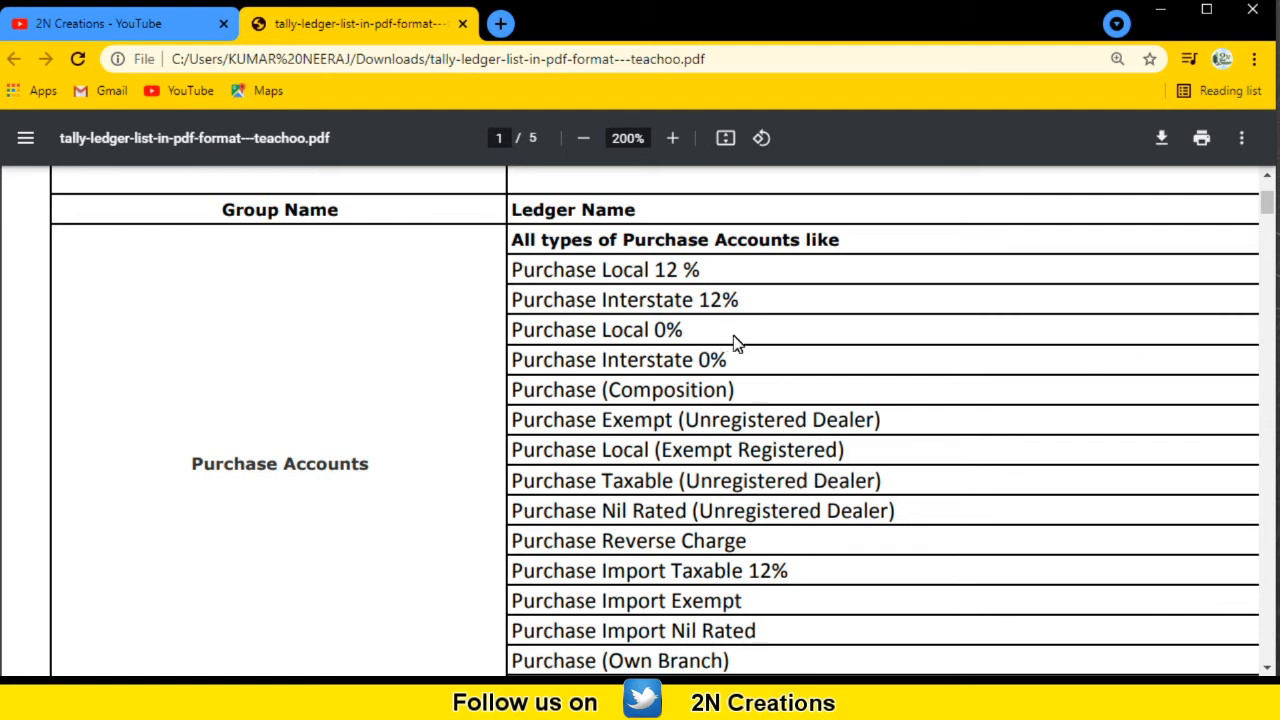
key("alt+Tab")
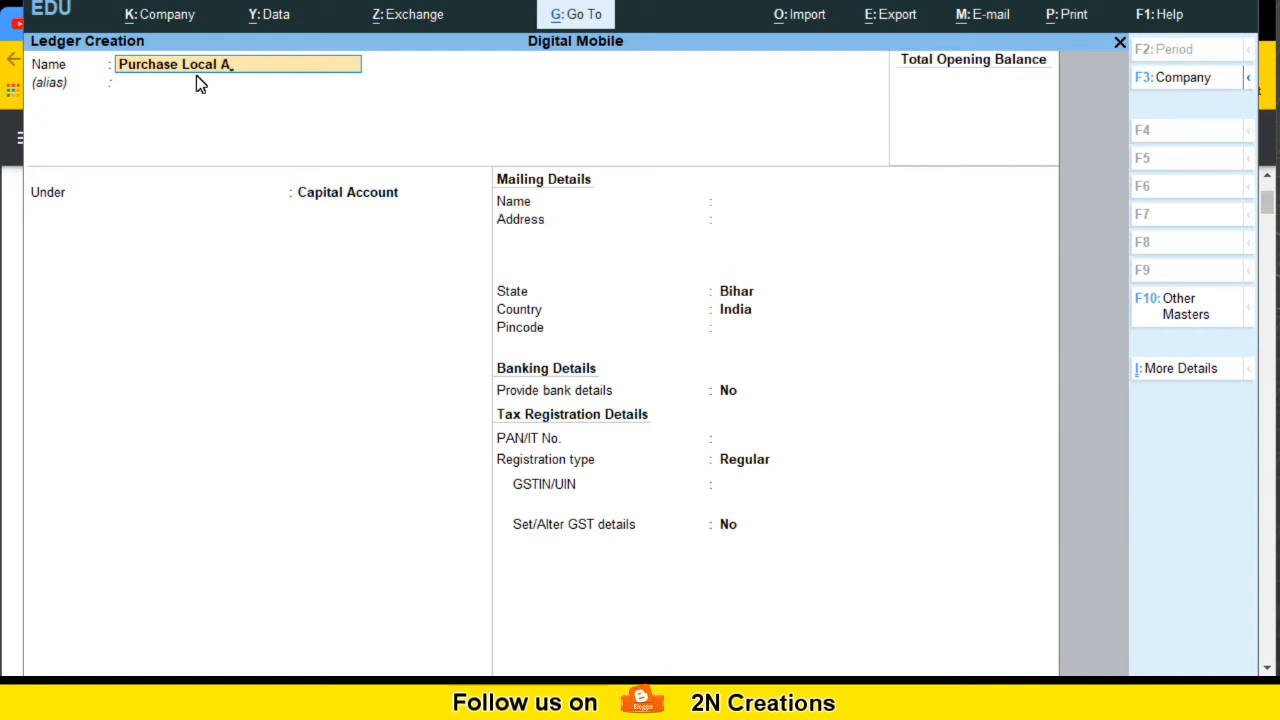
type("A/c")
key("Return")
key("Return")
key("Return")
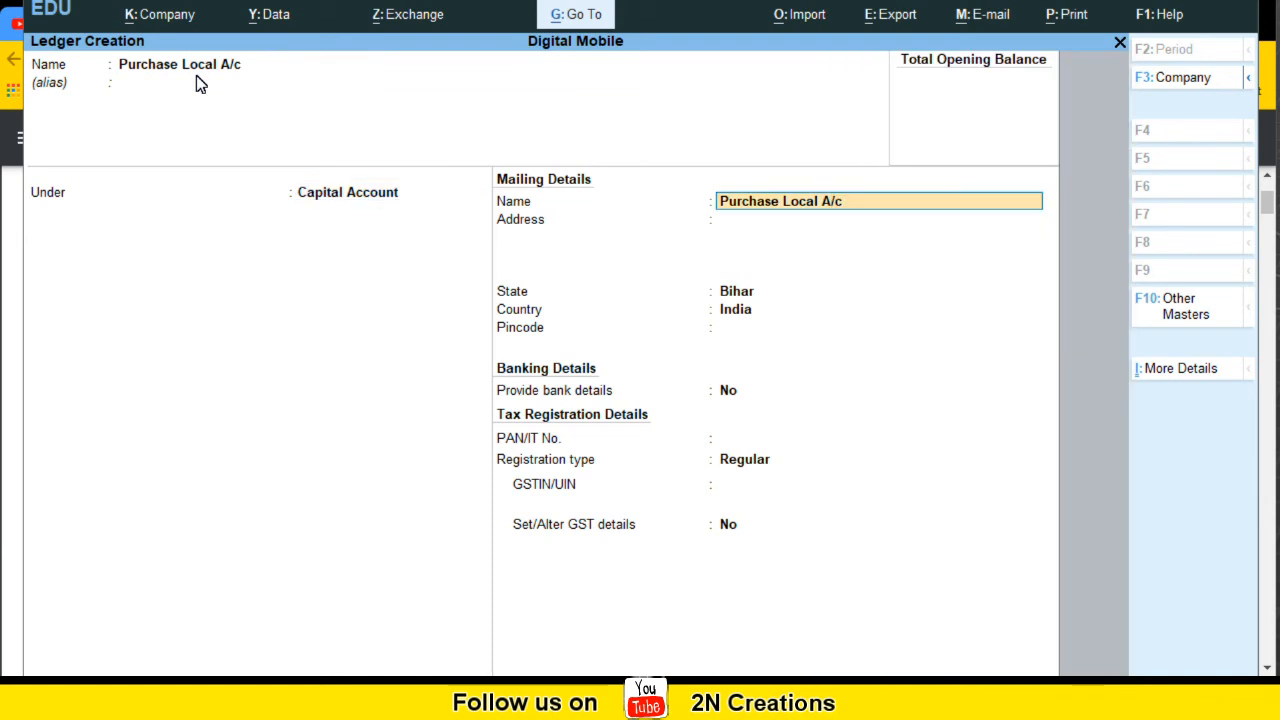
Place the ledger under Purchase Accounts, with ledger type Not Applicable and GST set to Applicable
key("BackSpace")
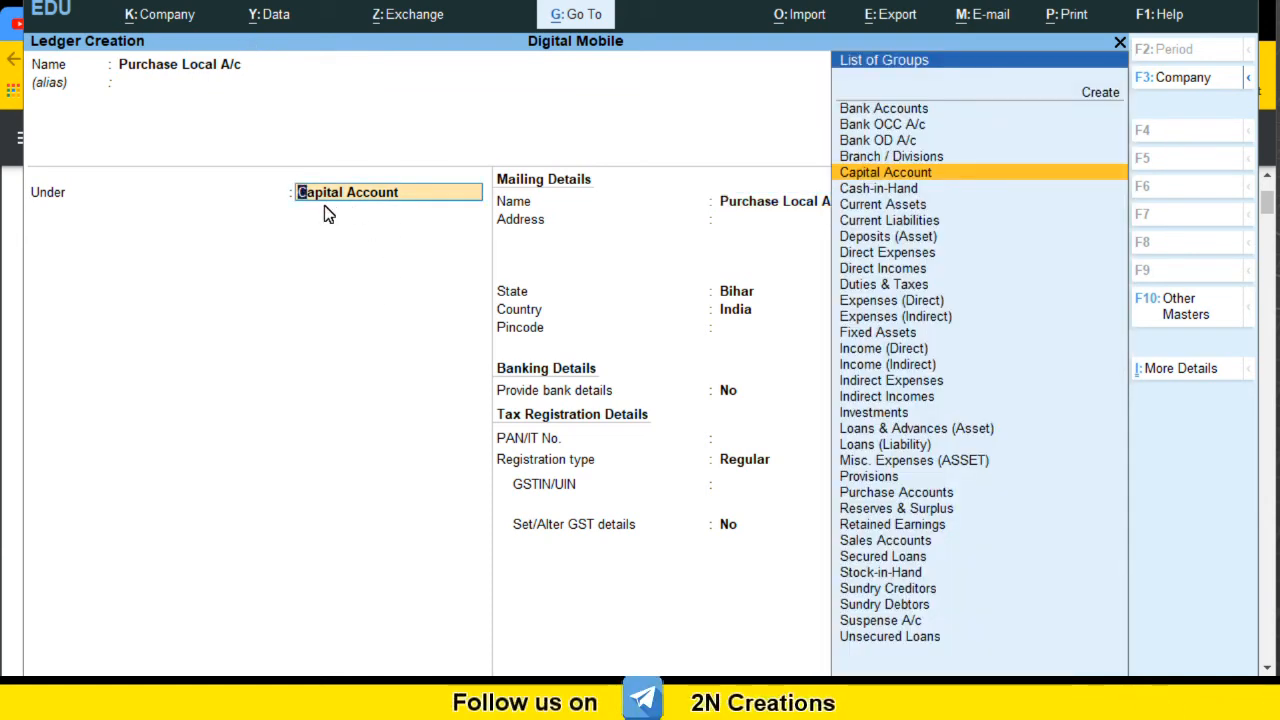
type("P")
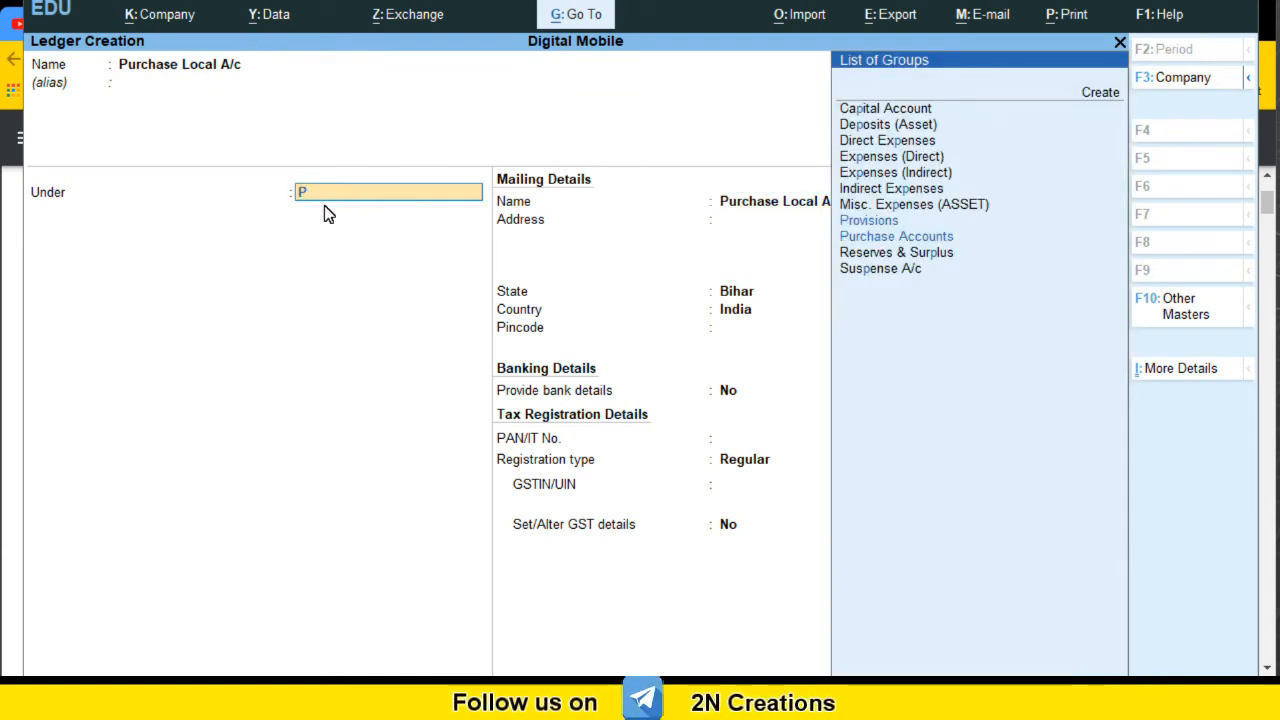
left_click(888, 240)
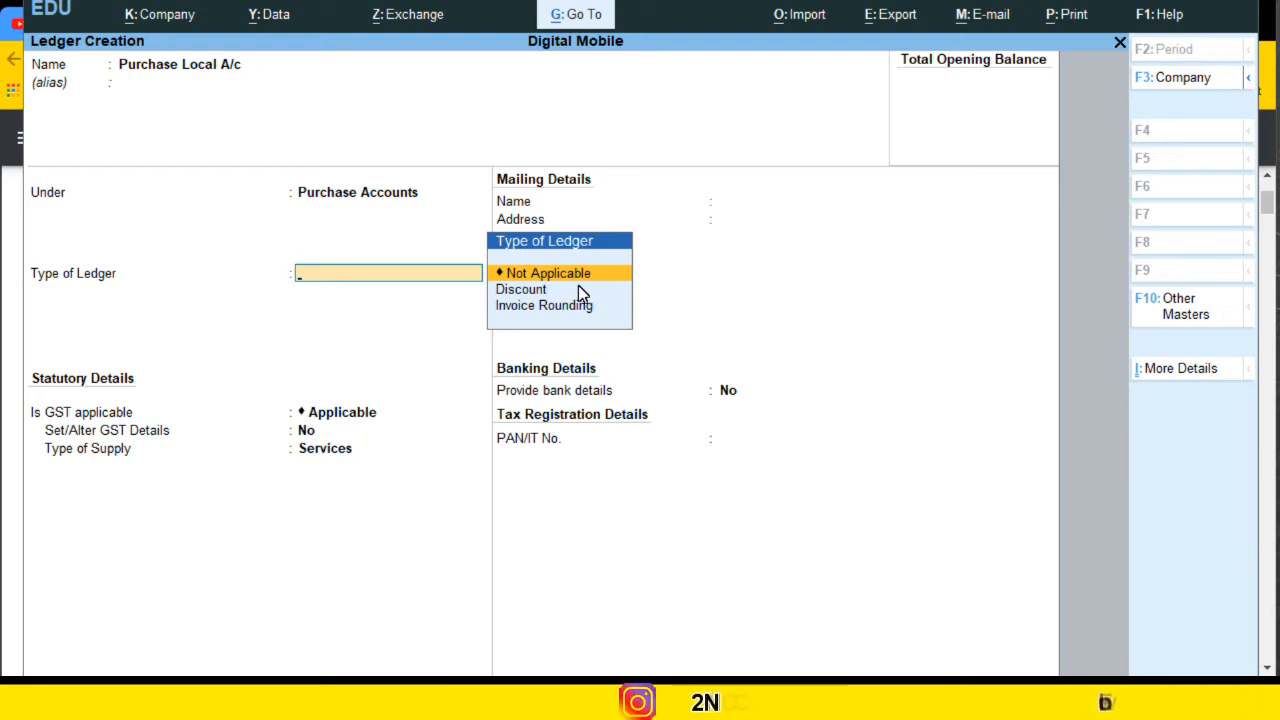
key("Return")
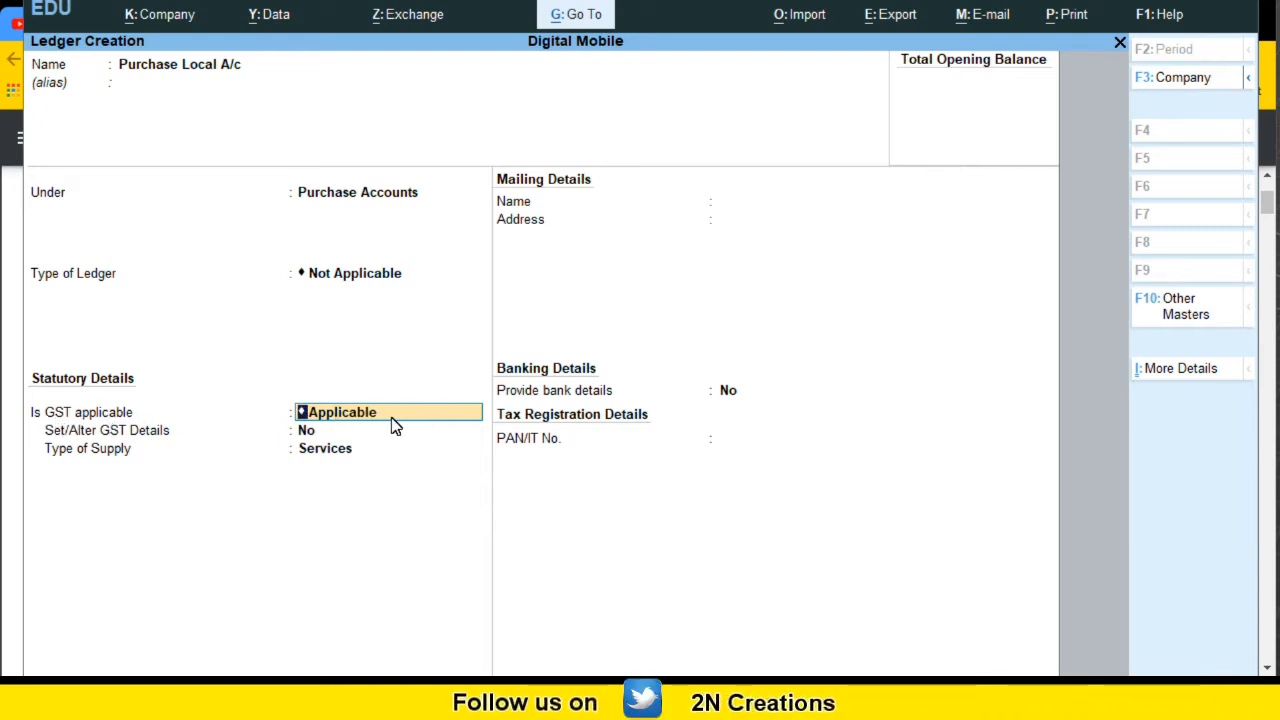
key("Return")
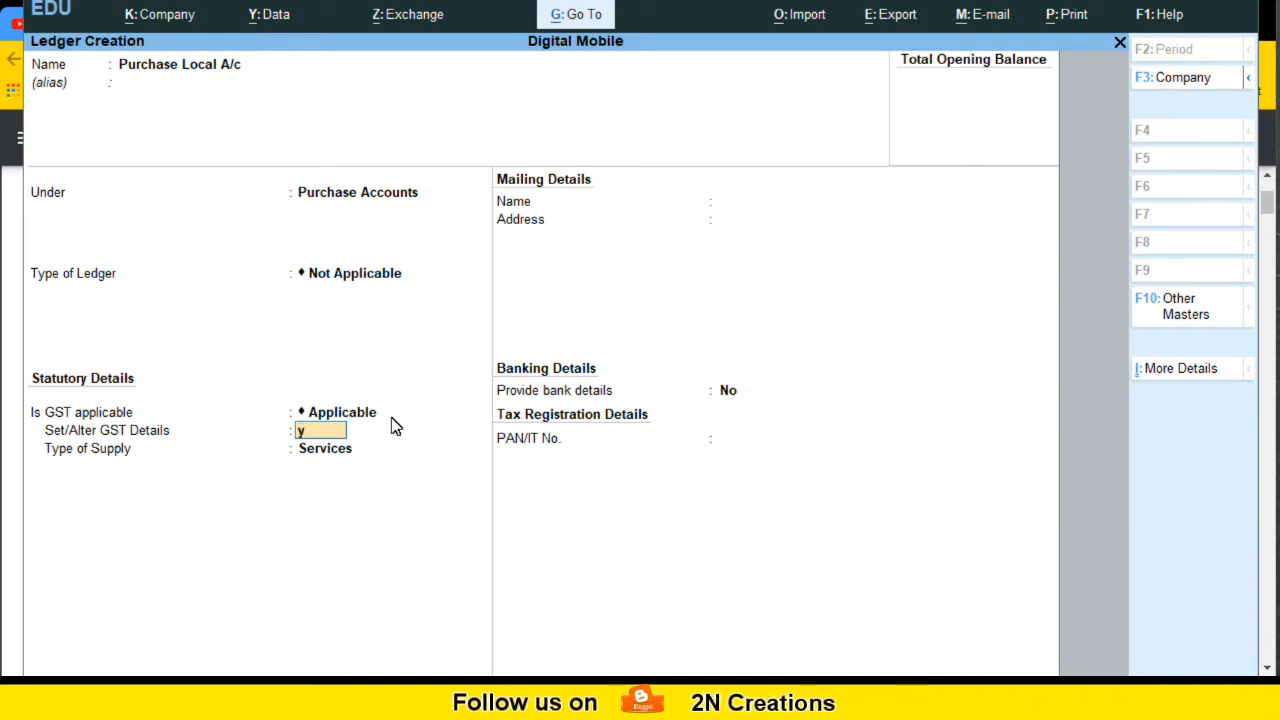
key("Return")
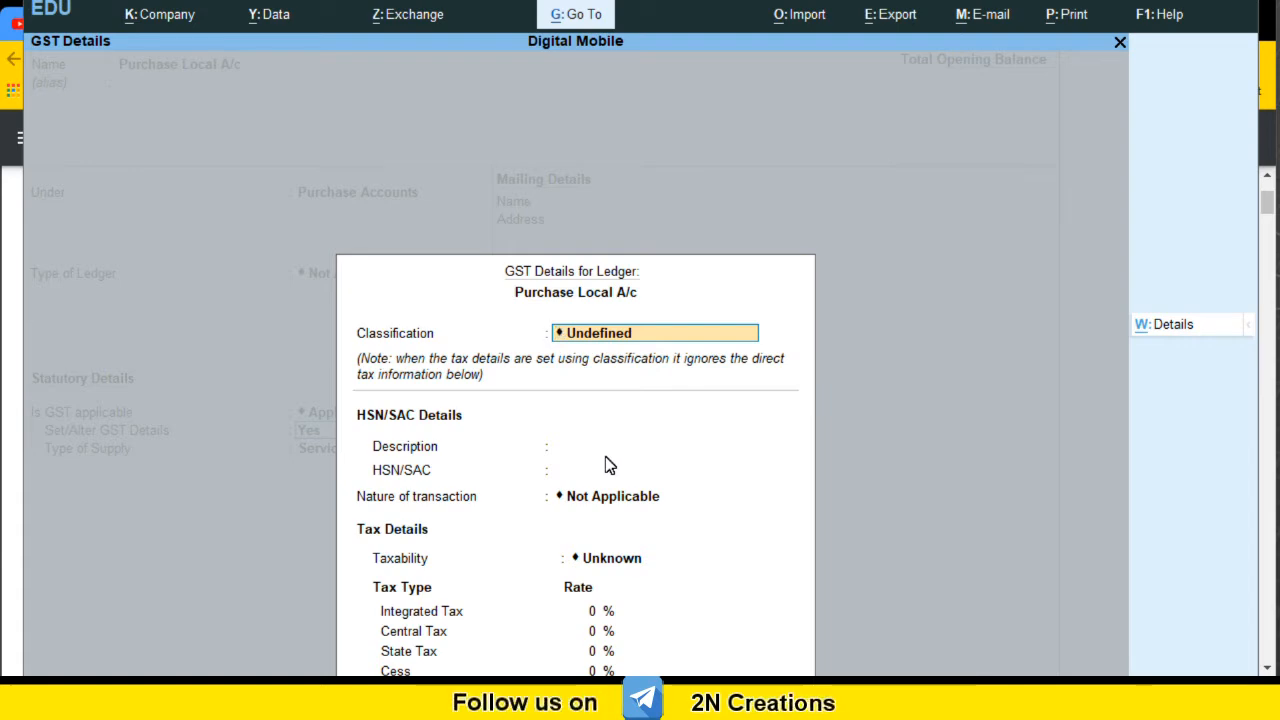
key("BackSpace")
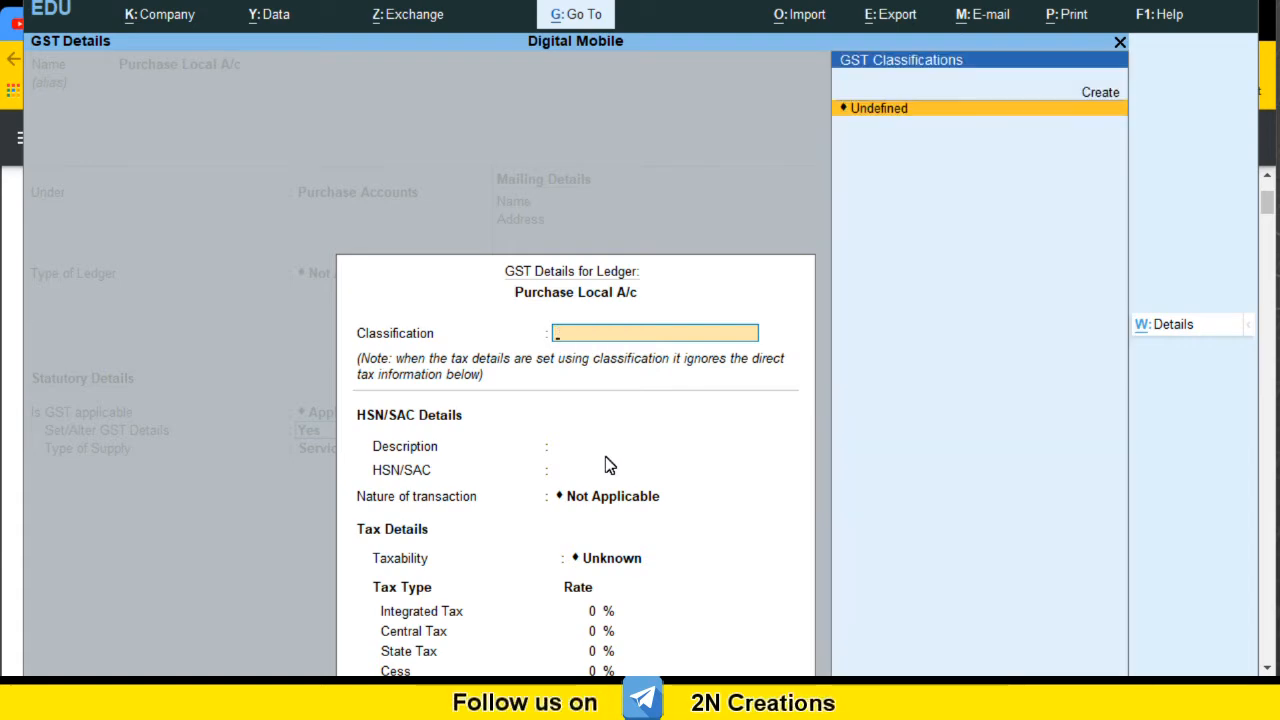
key("Escape")
key("y")
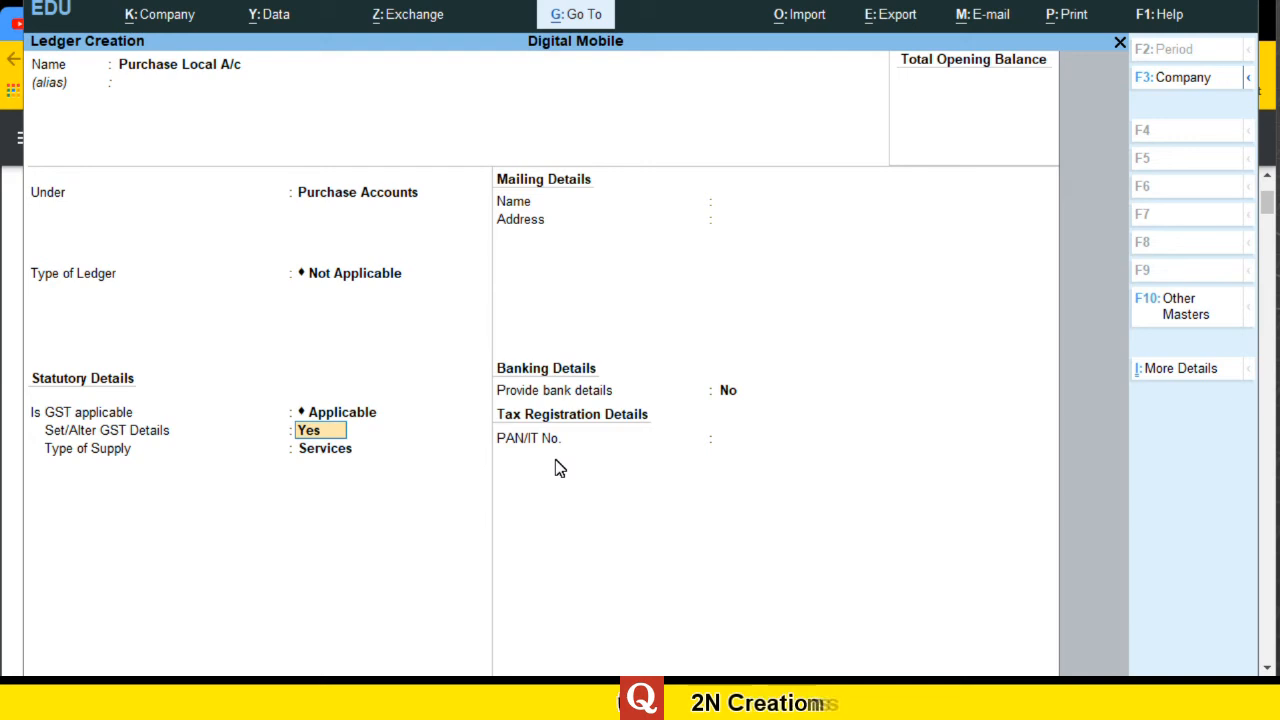
Set Set/Alter GST Details to No and the type of supply to Goods, and save the ledger without bank details or opening balance
type("n")
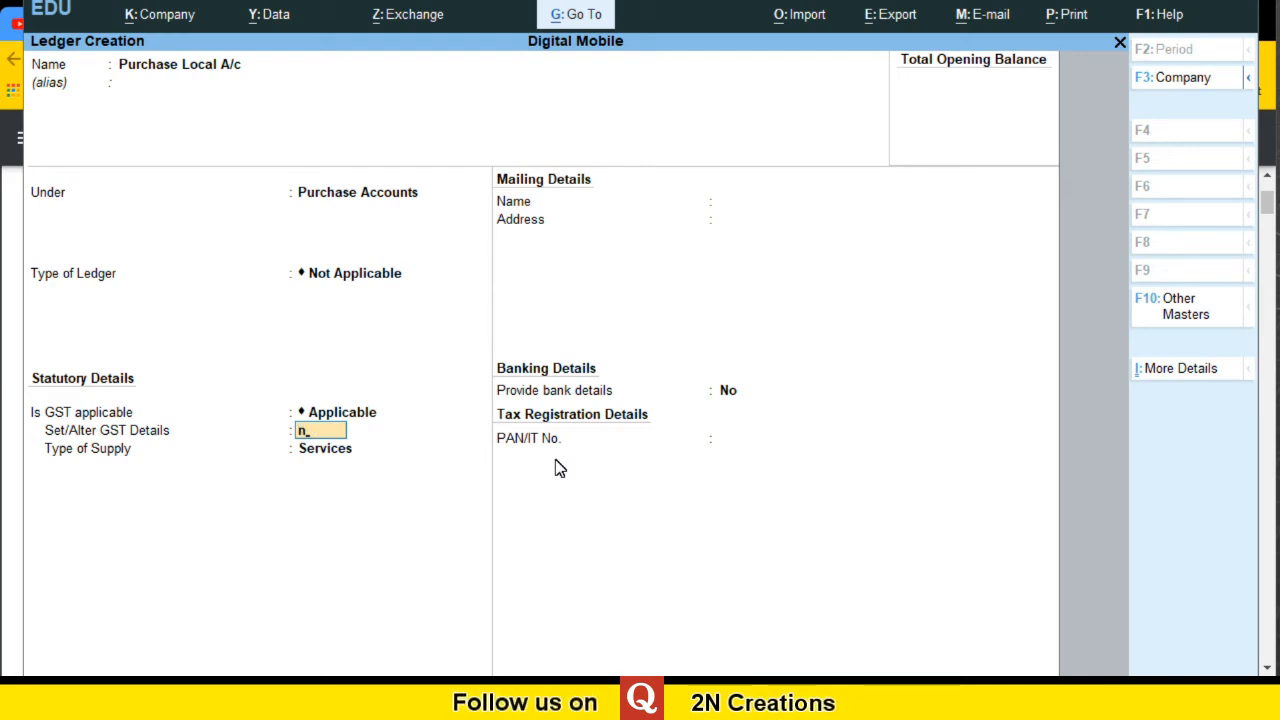
key("Return")
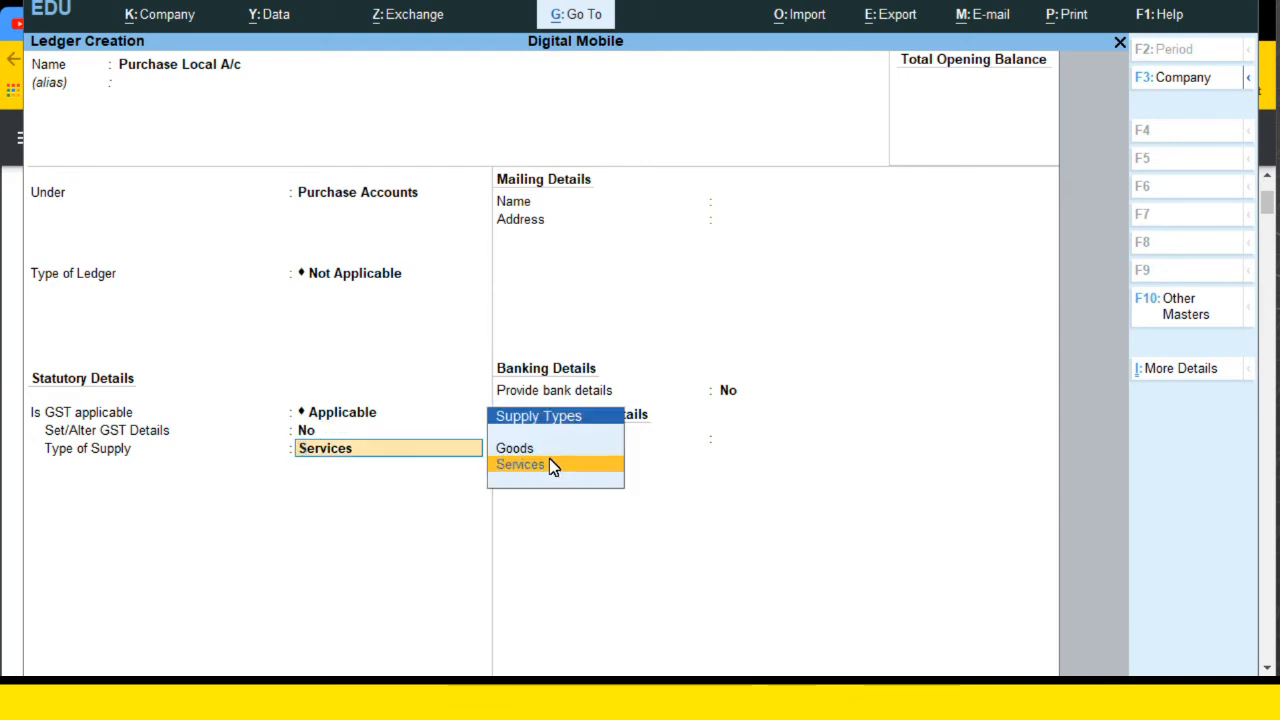
key("Up")
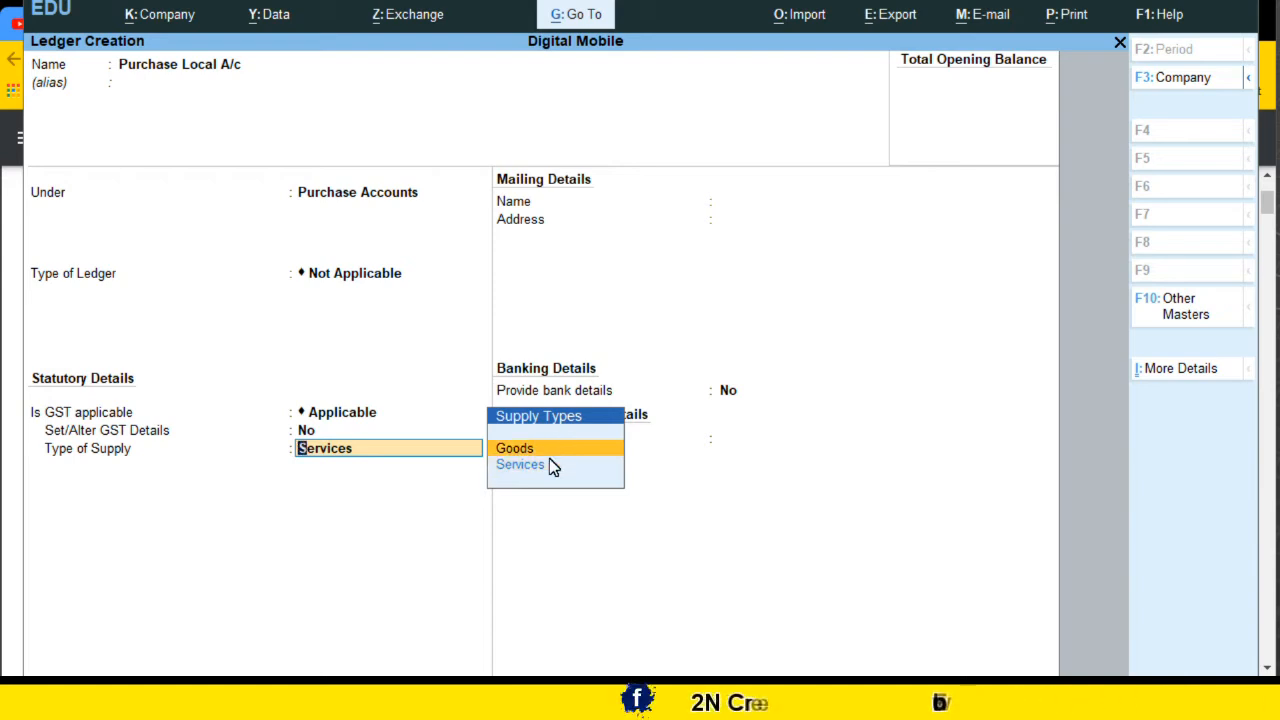
key("Down")
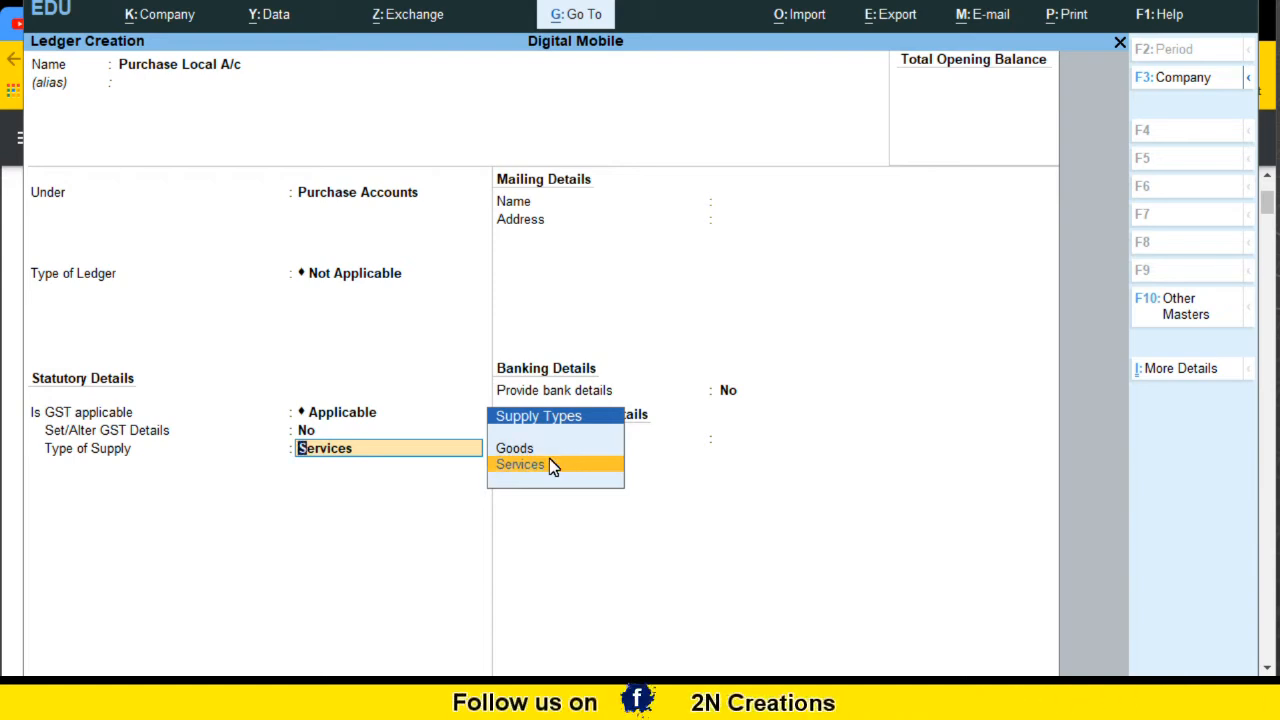
key("Up")
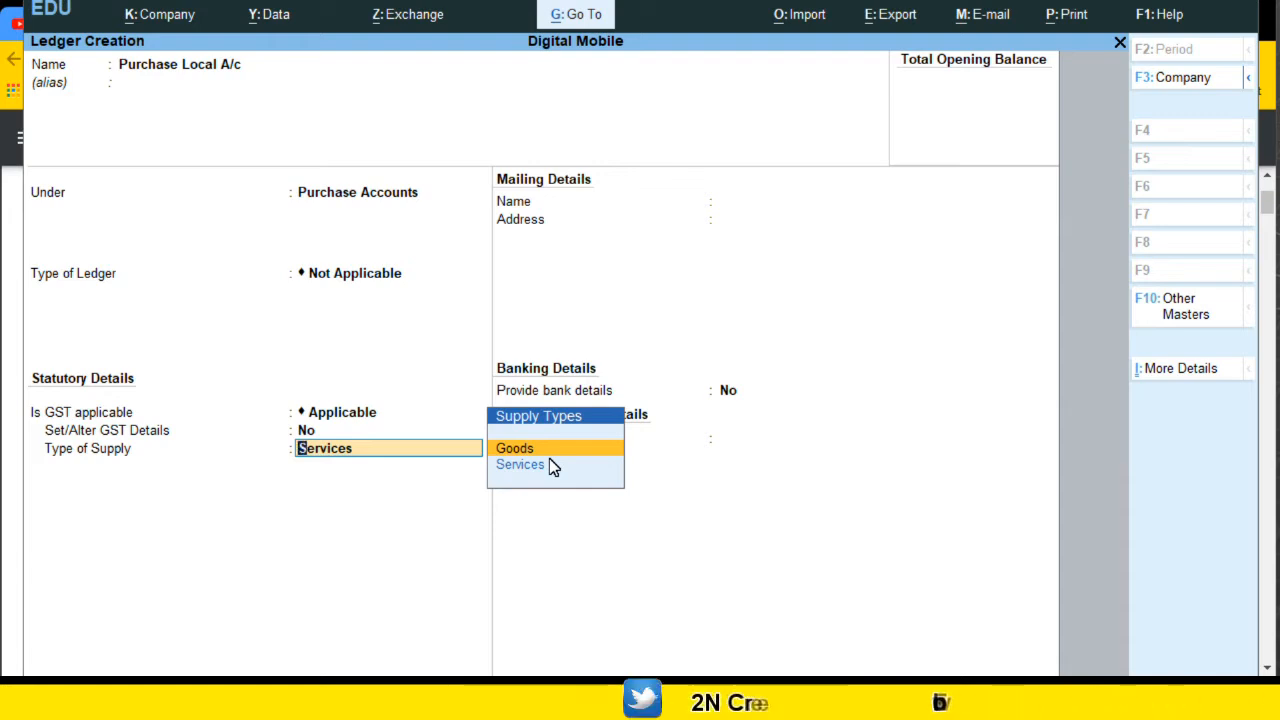
key("Return")
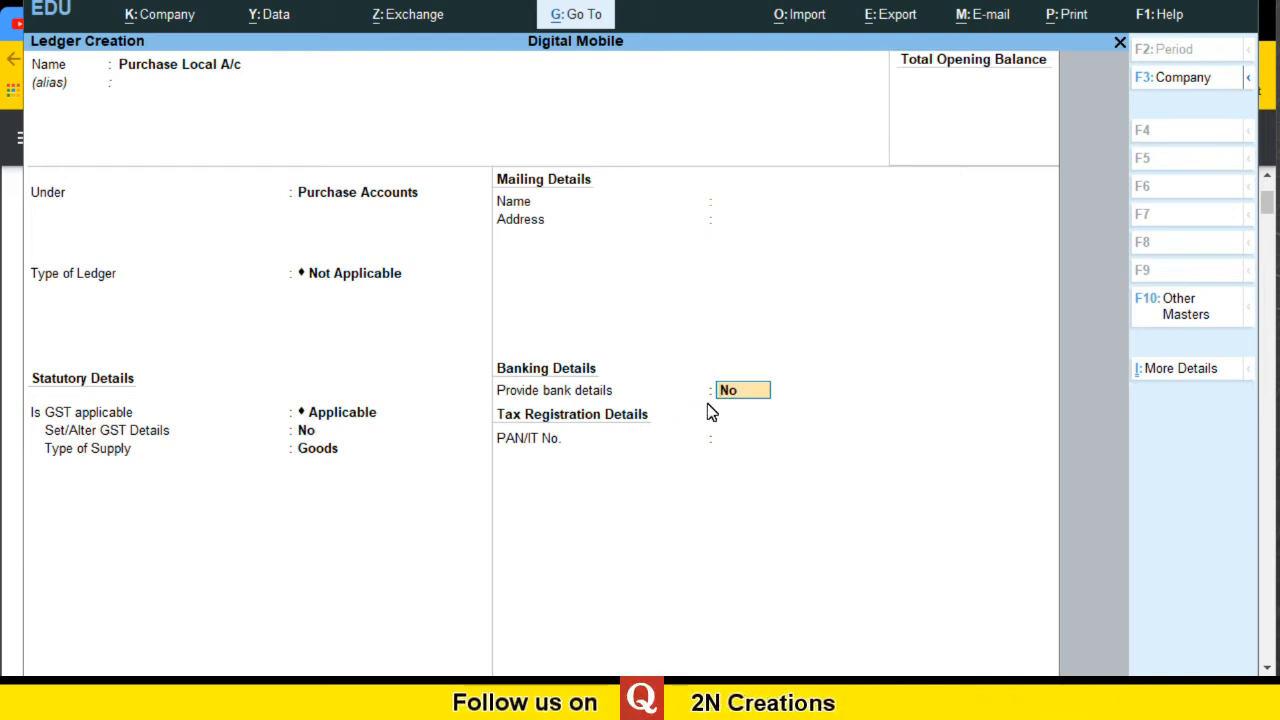
key("Return")
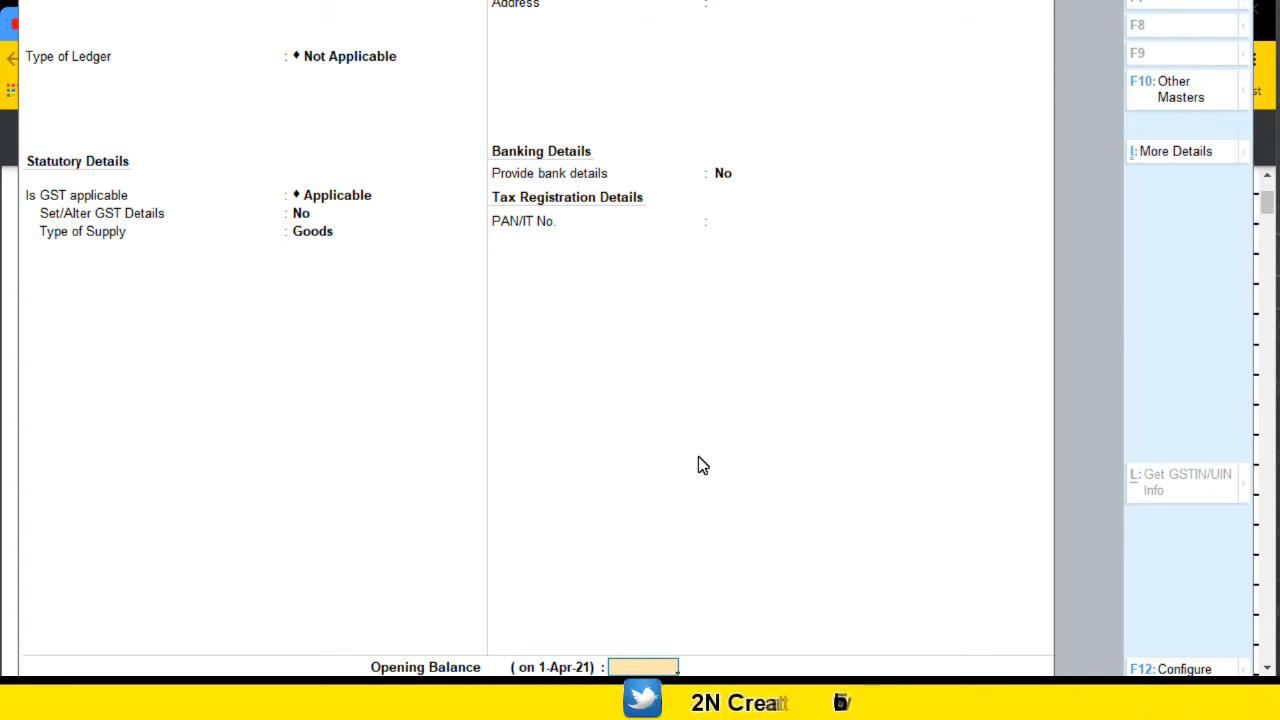
key("Return")
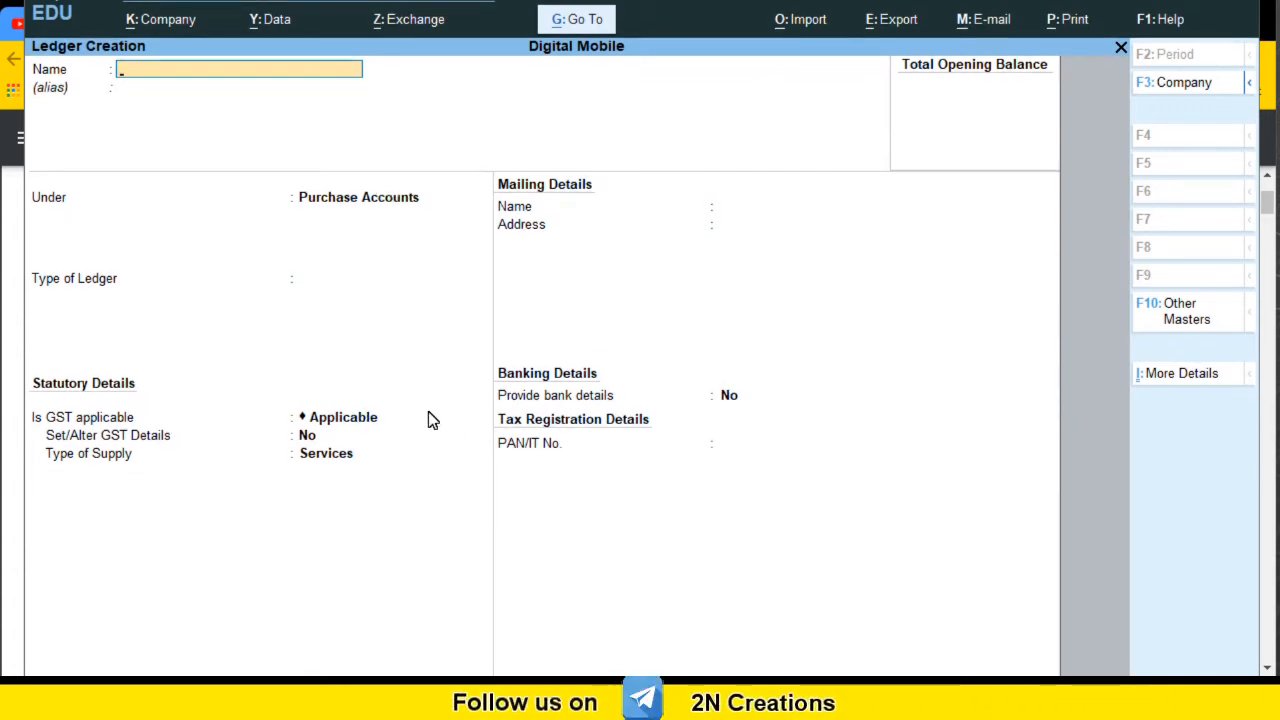
Examine the GST registration and GST rate options in the ledger creation configuration
key("F12")
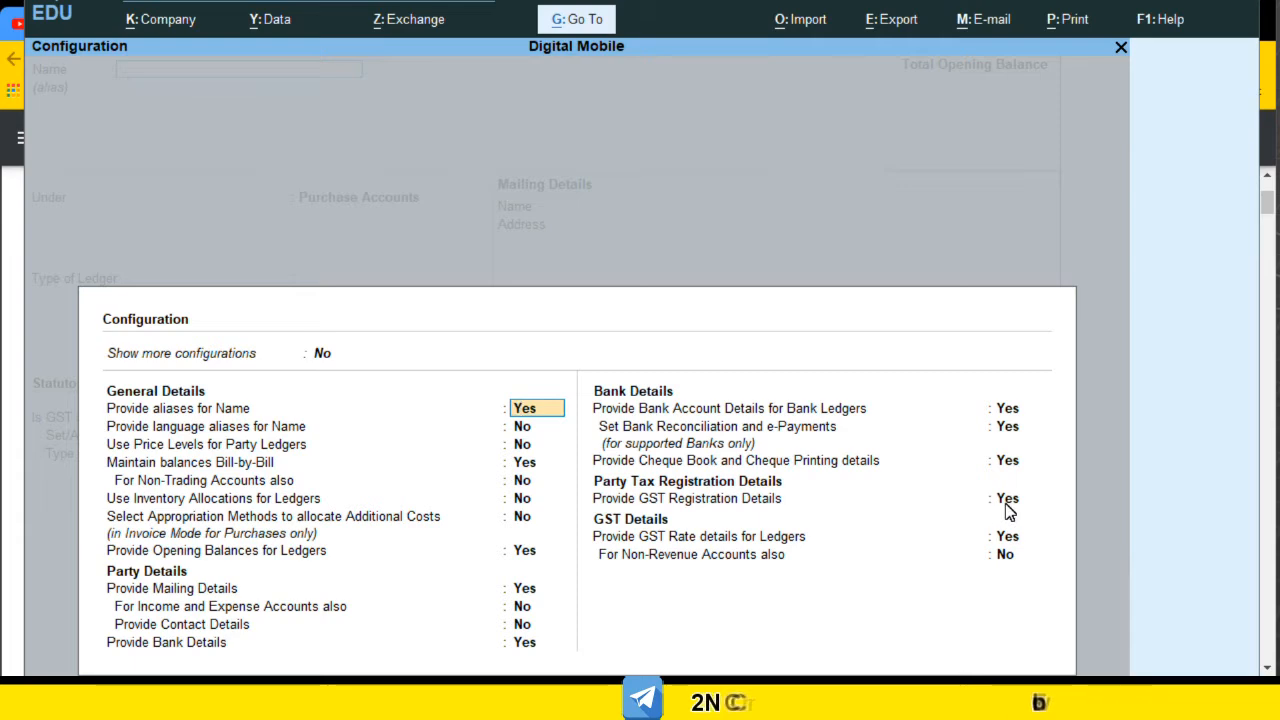
key("Return")
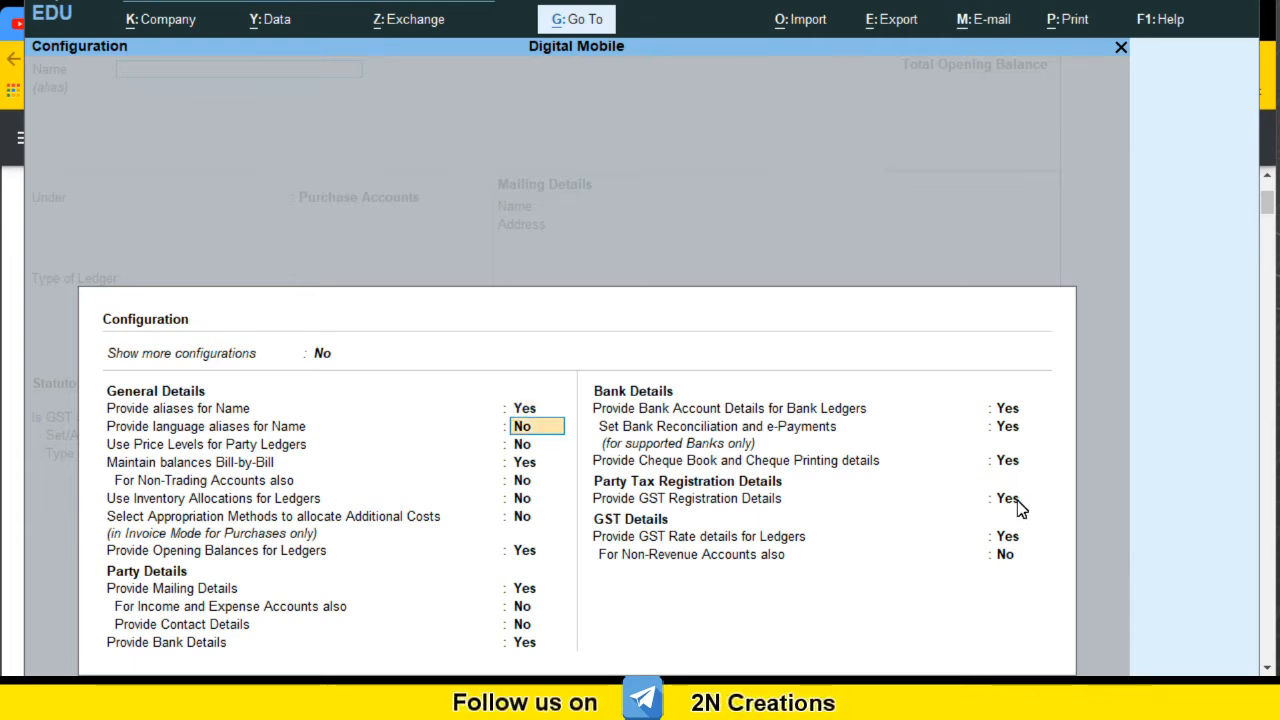
left_click(1010, 500)
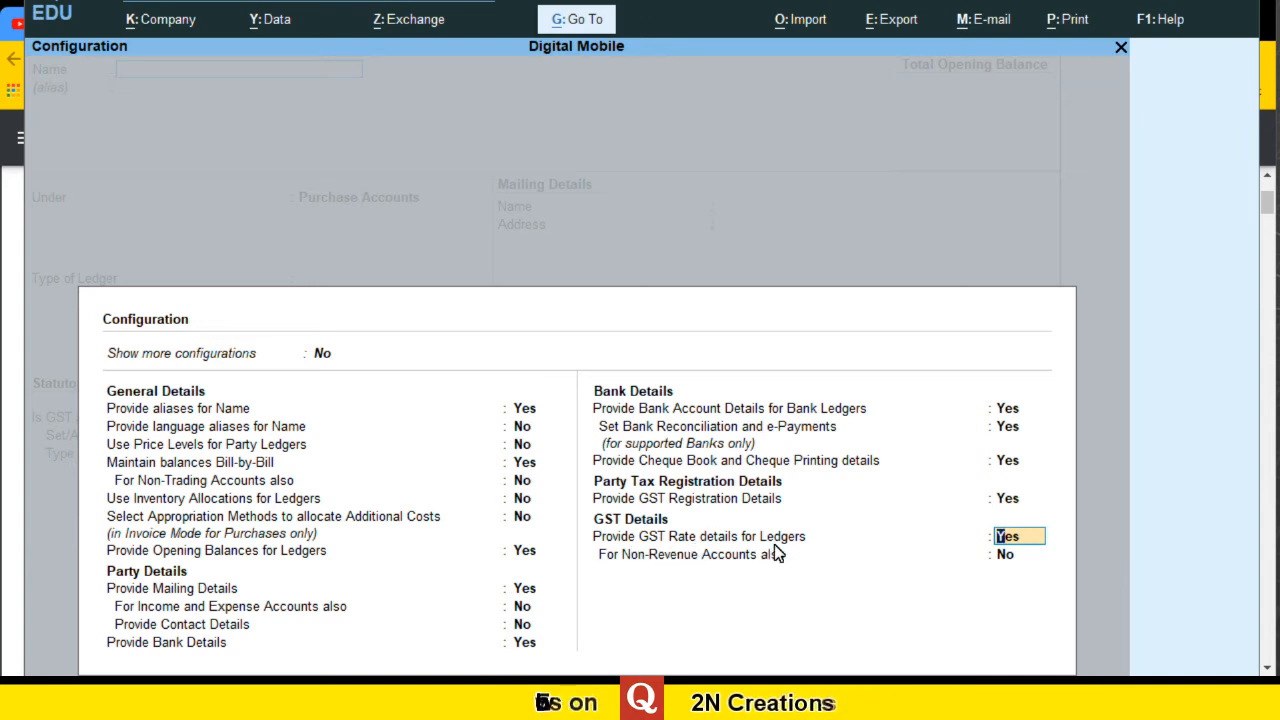
left_click(1018, 560)
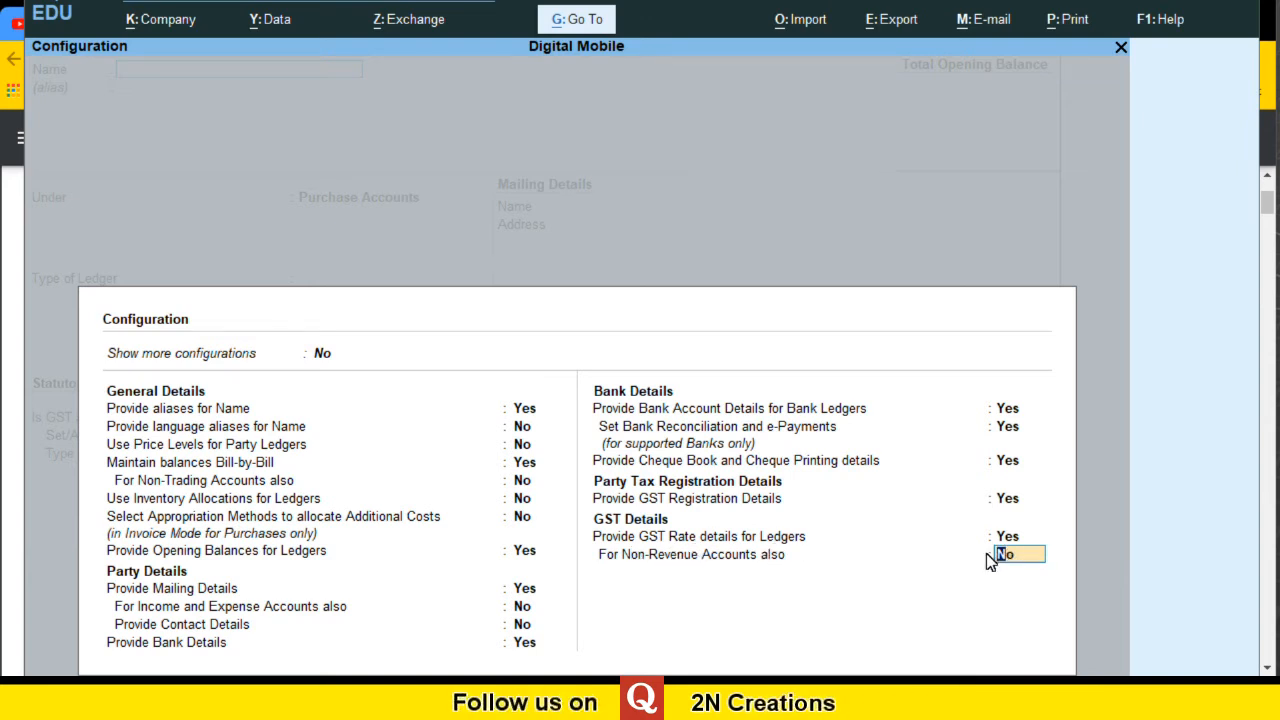
key("Return")
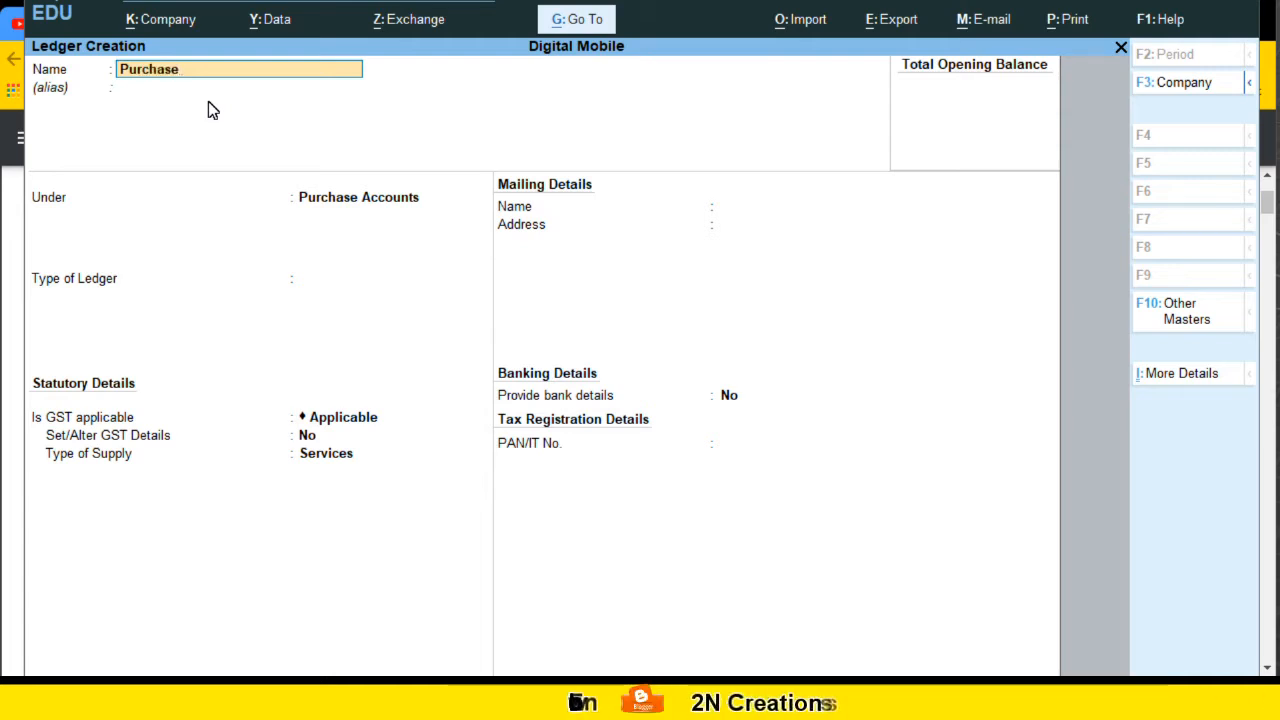
Name the new ledger Purchase Interstate without an alias, and place it under Purchase Accounts with ledger type Not Applicable
type("nt")
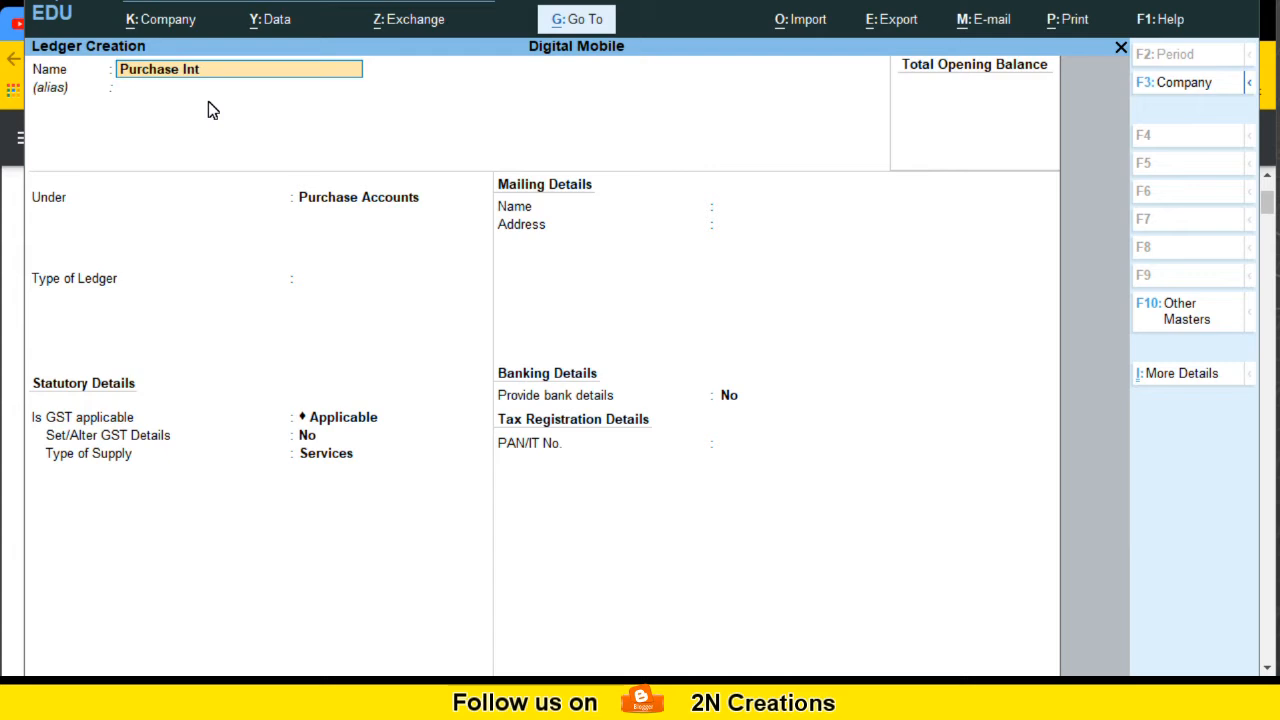
type("erstate")
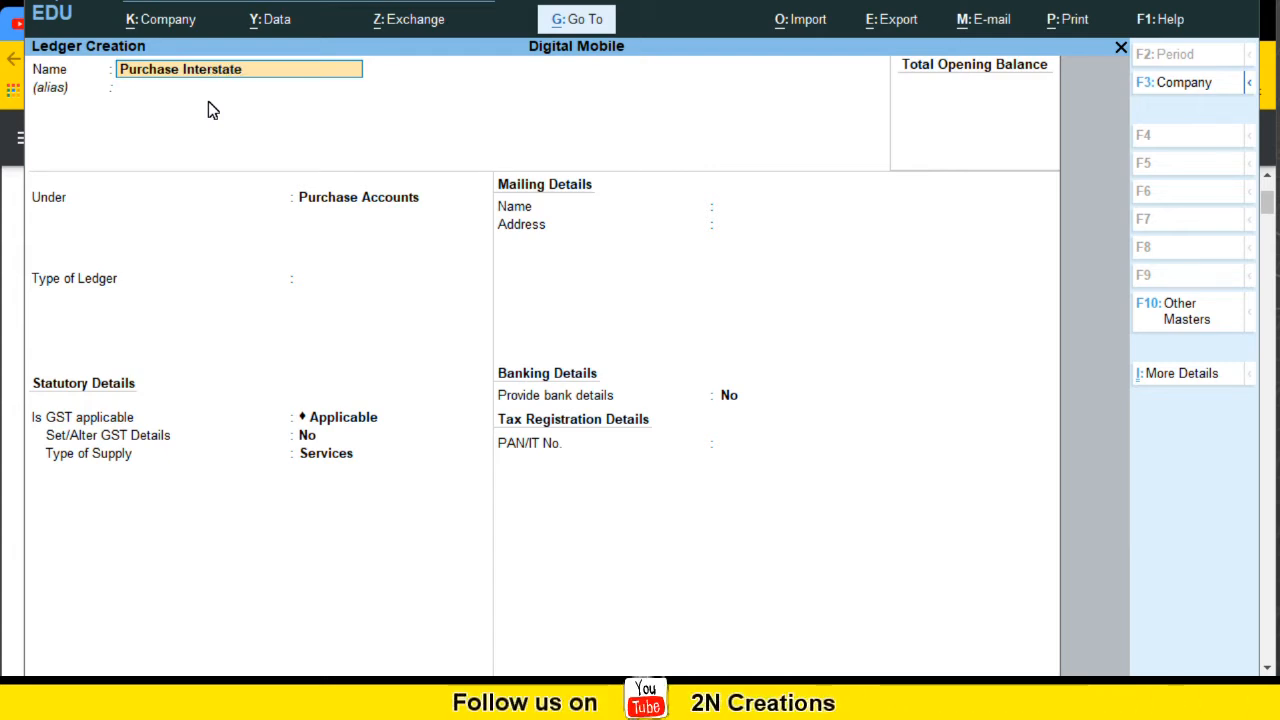
key("Return")
key("Return")
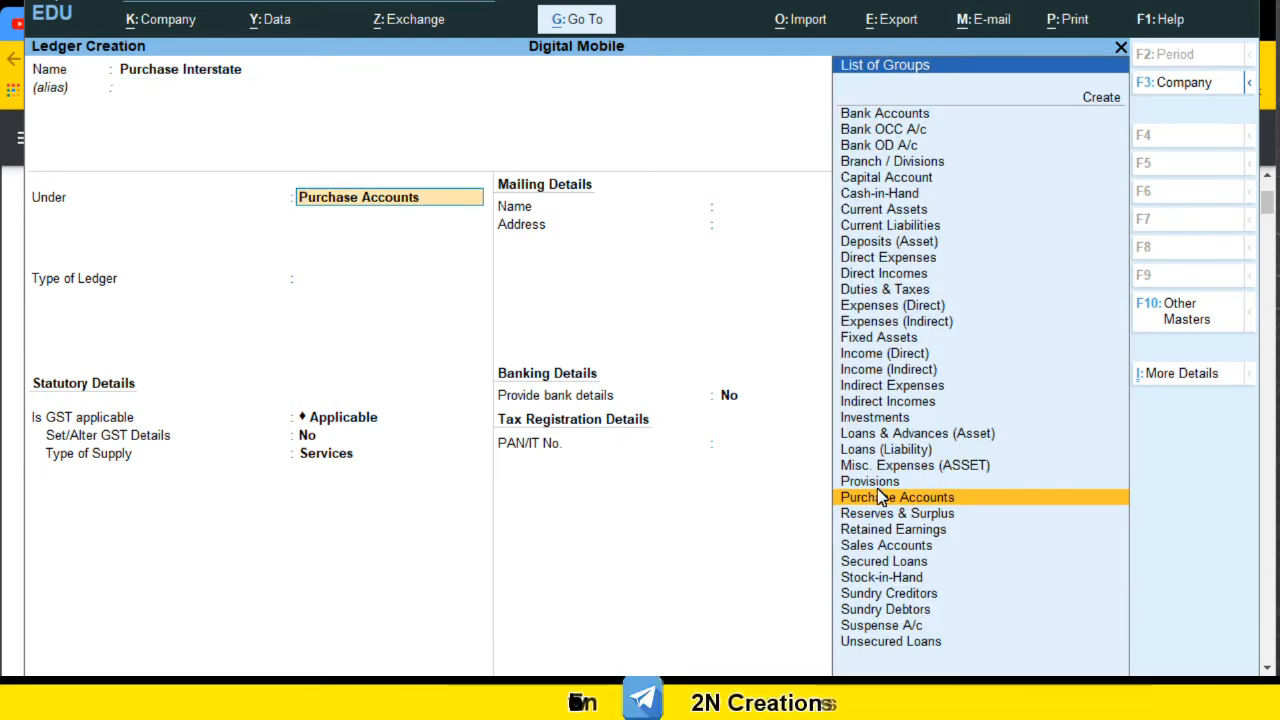
key("Return")
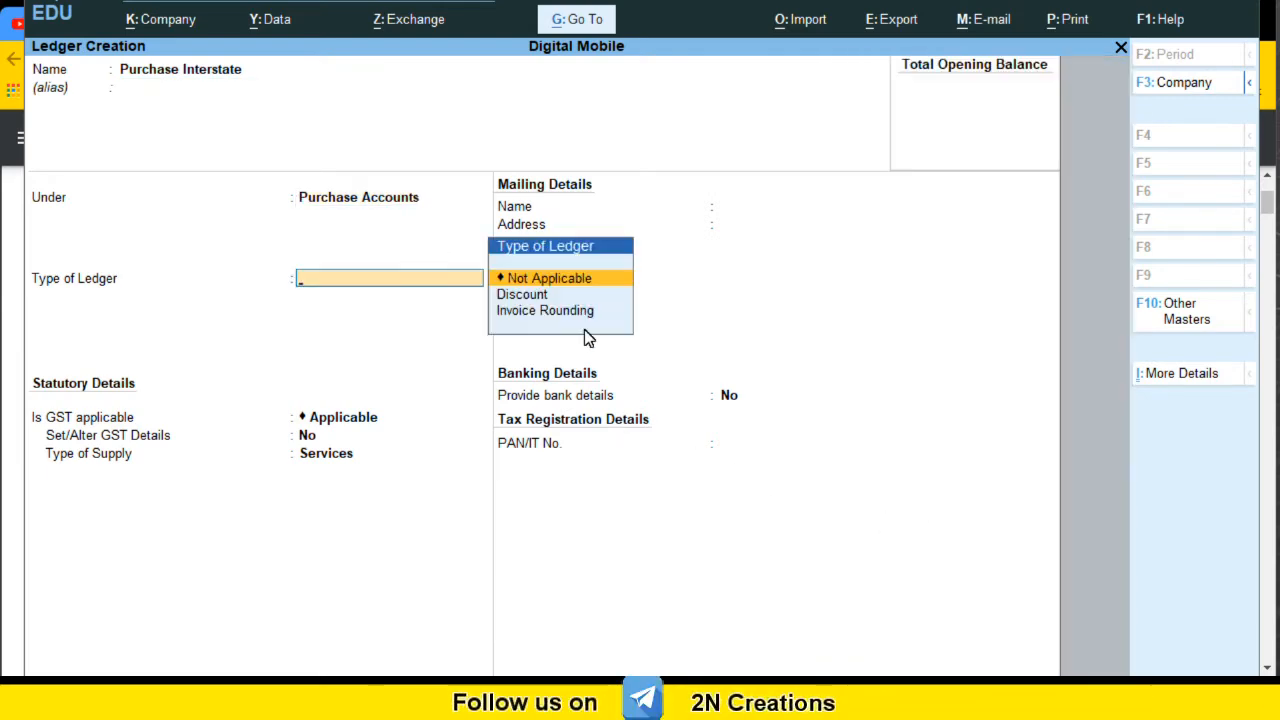
key("Return")
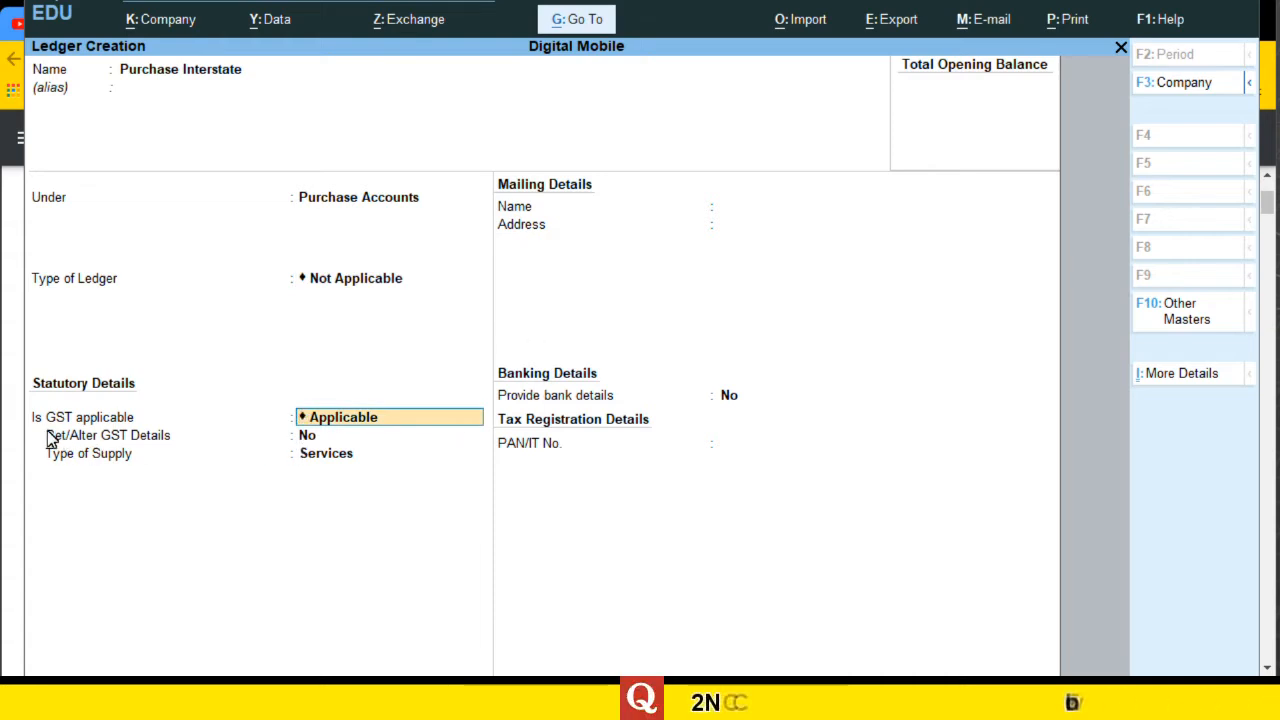
Keep GST Applicable and Set/Alter GST Details at No, set the type of supply to Goods, and save the ledger without bank details
key("Return")
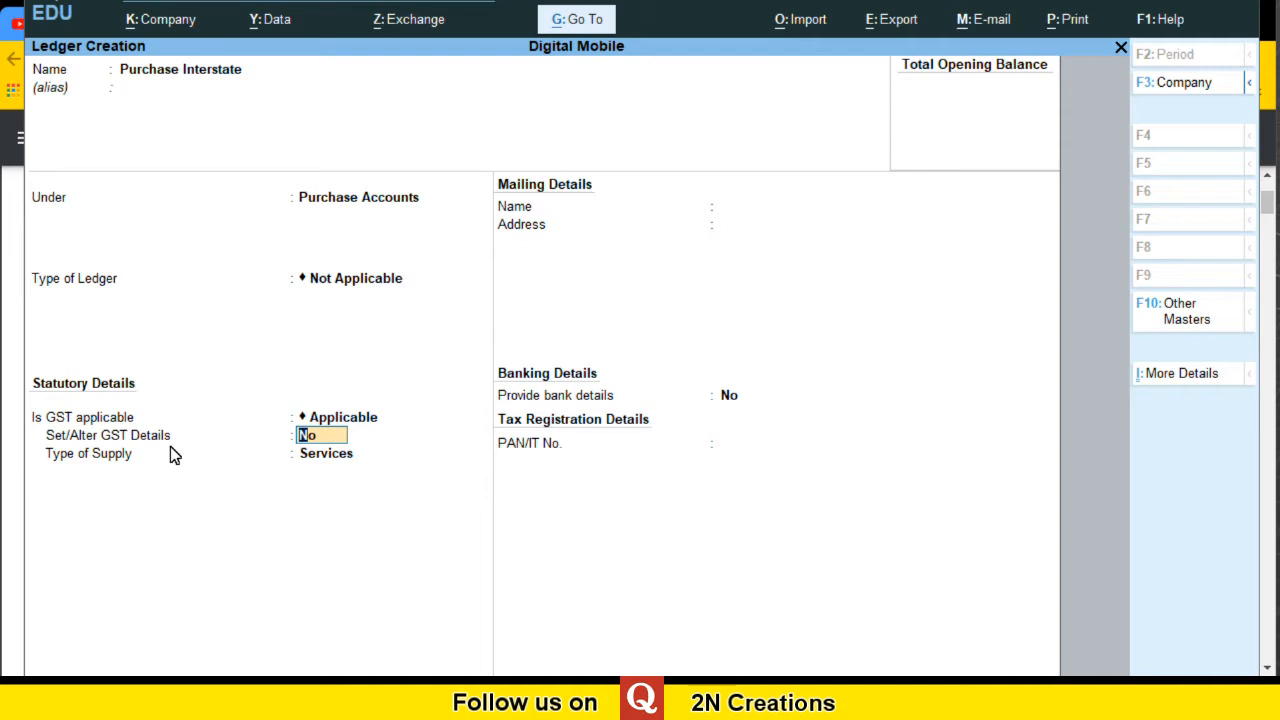
key("Return")
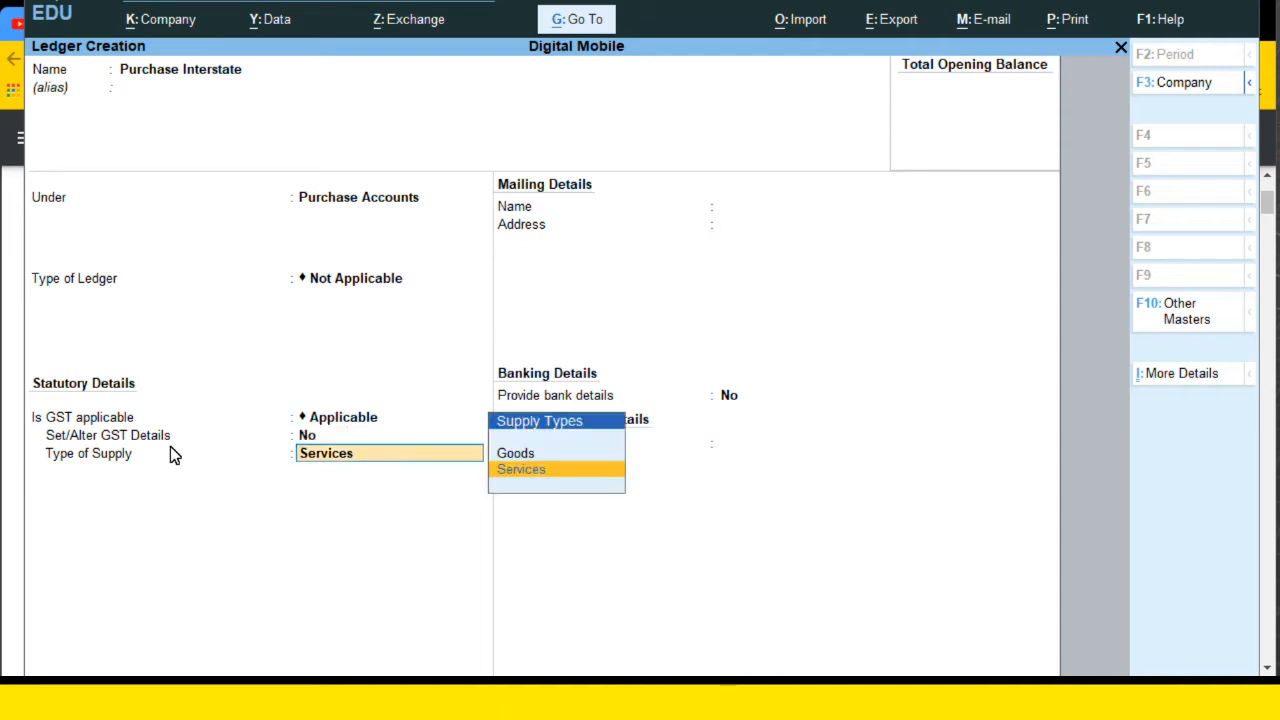
key("Up")
key("Return")
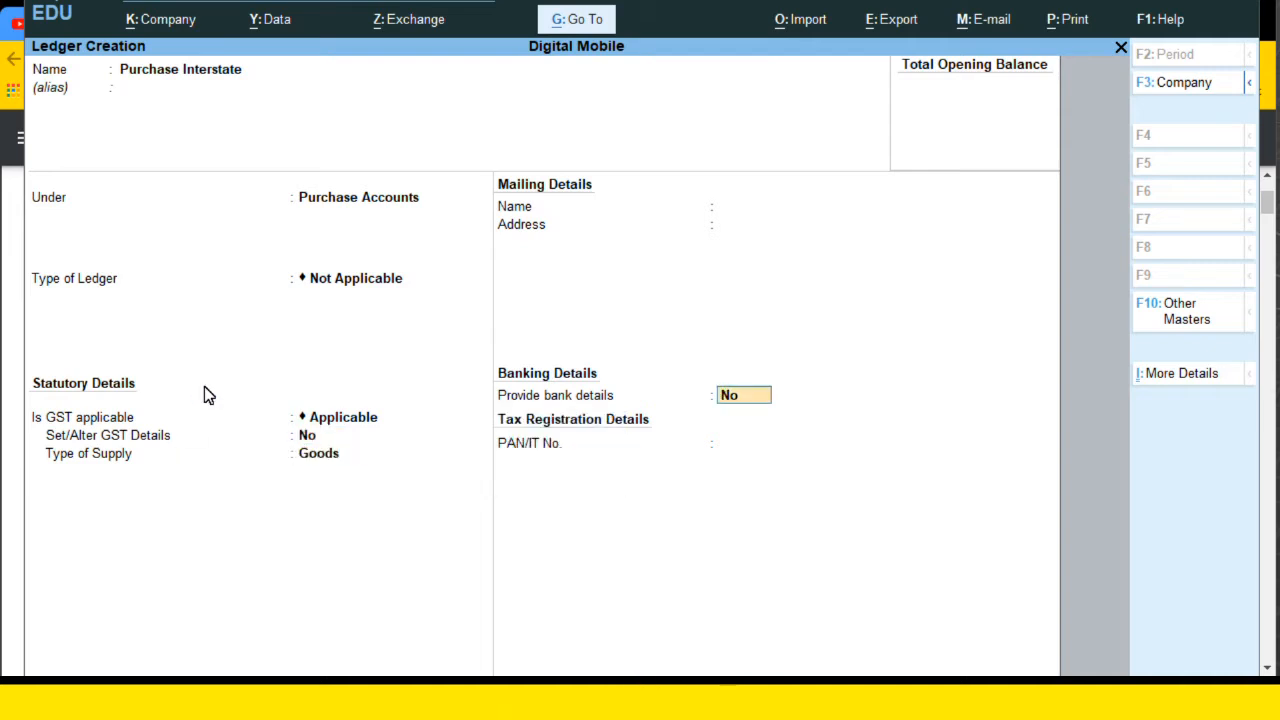
key("Return")
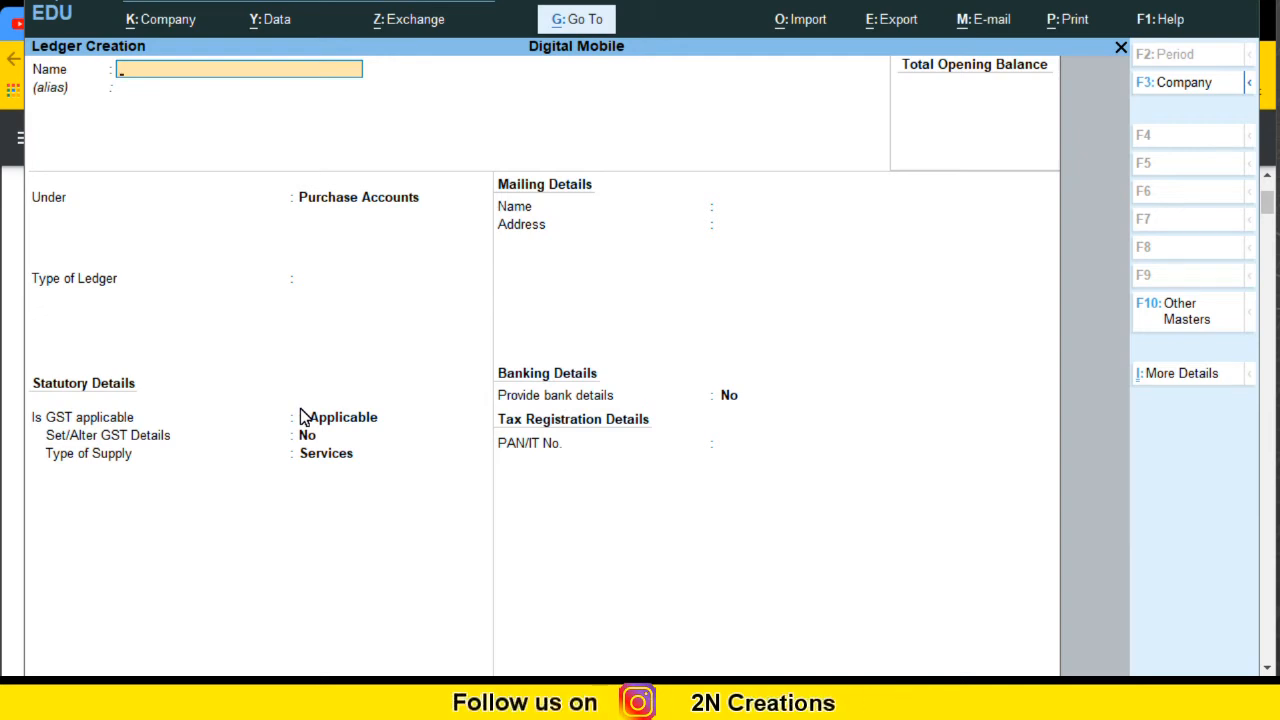
Name the next ledger with the supplier's name followed by A/c Local, and leave its alias blank
type("Priya")
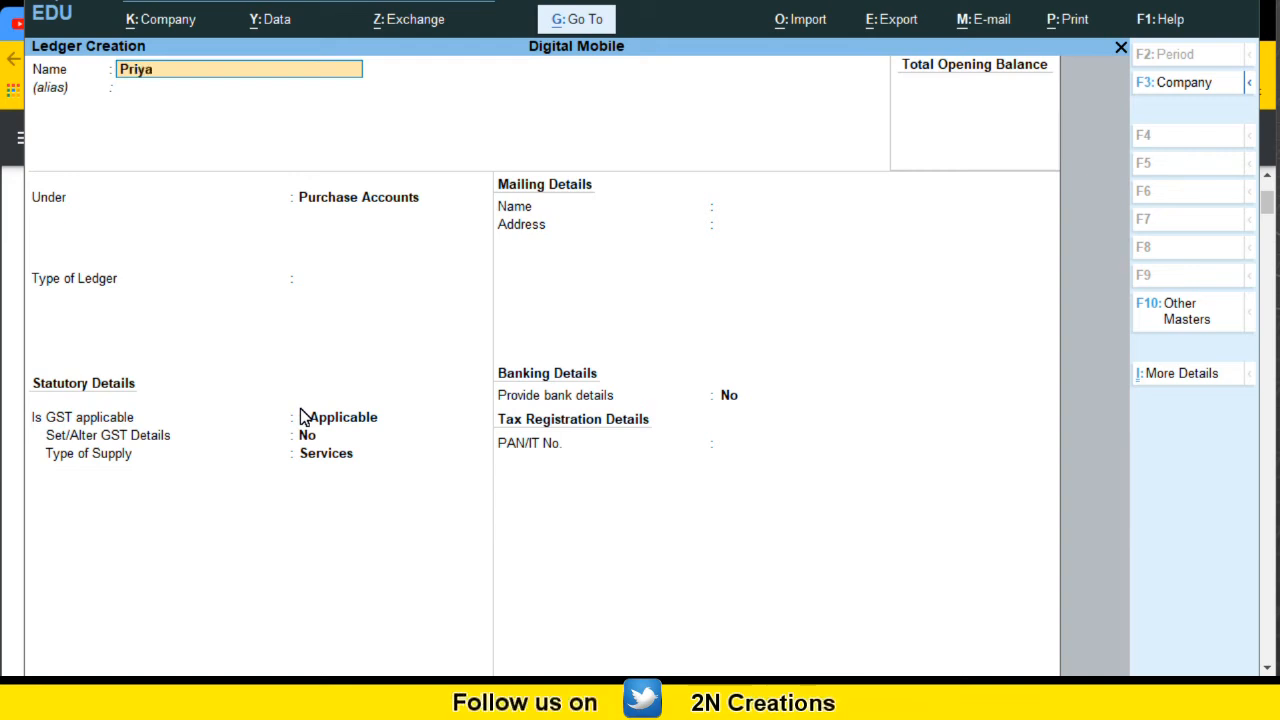
type(" A/c")
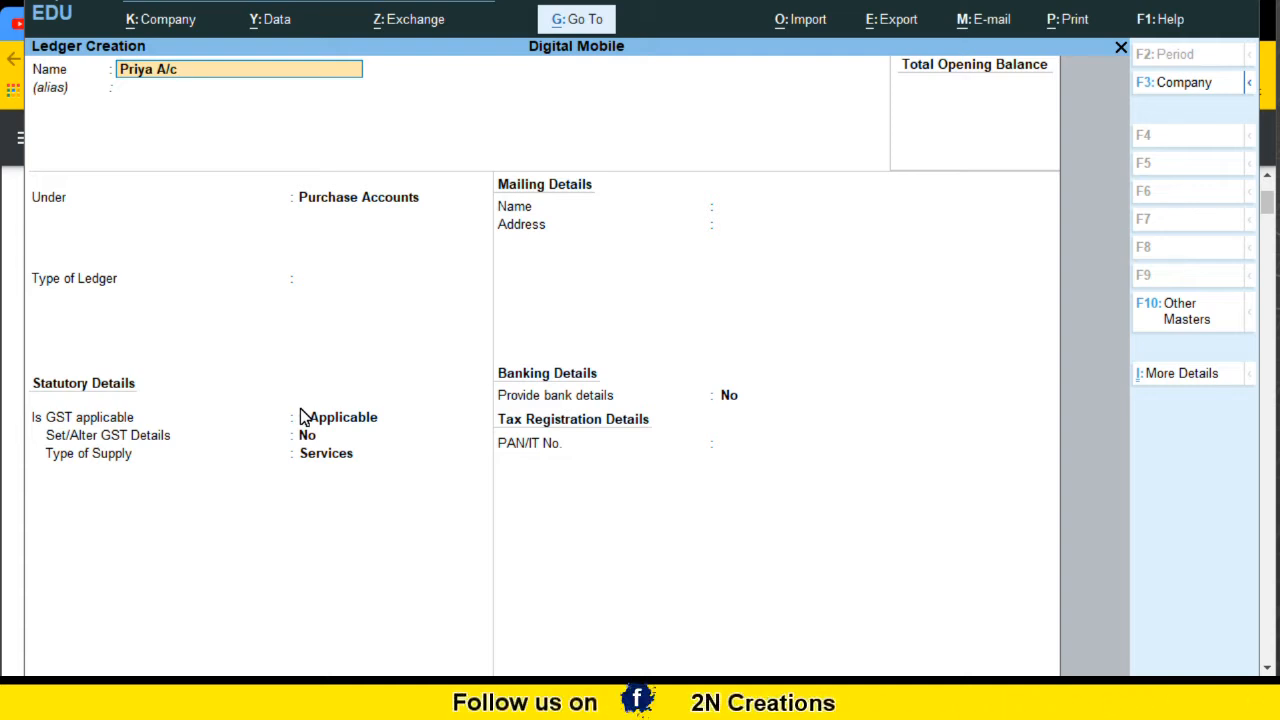
type("Local")
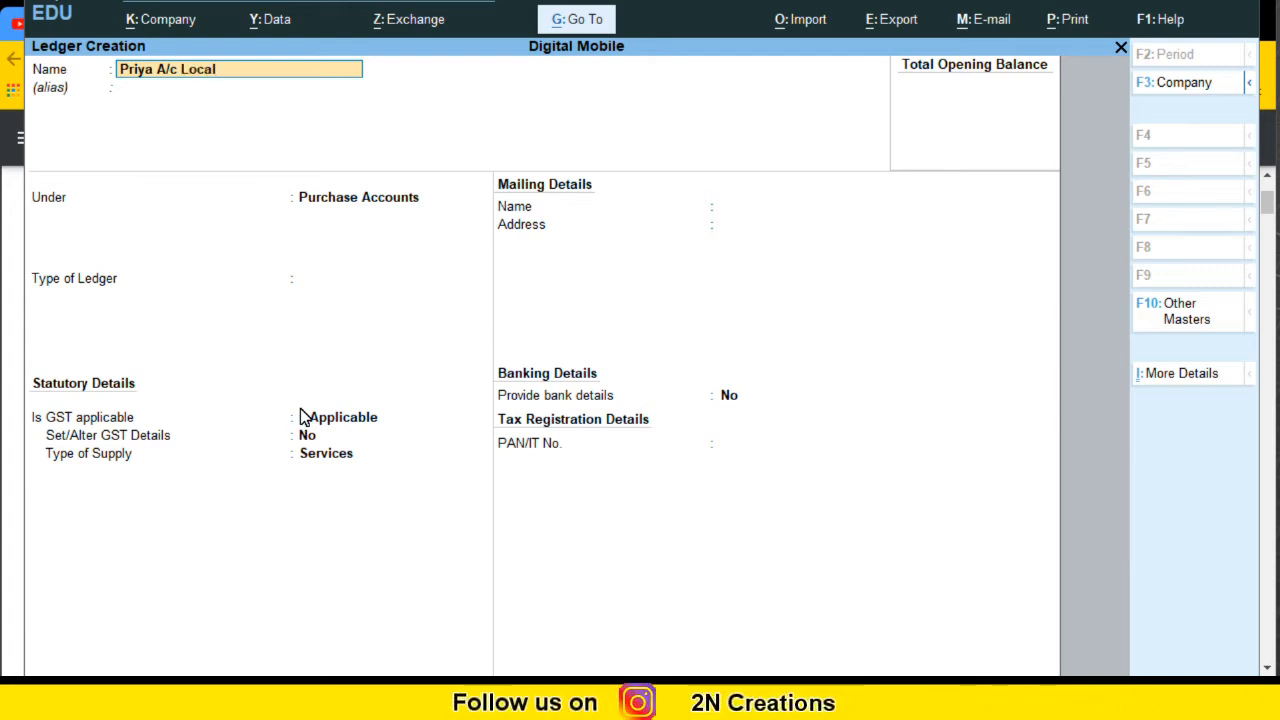
key("Return")
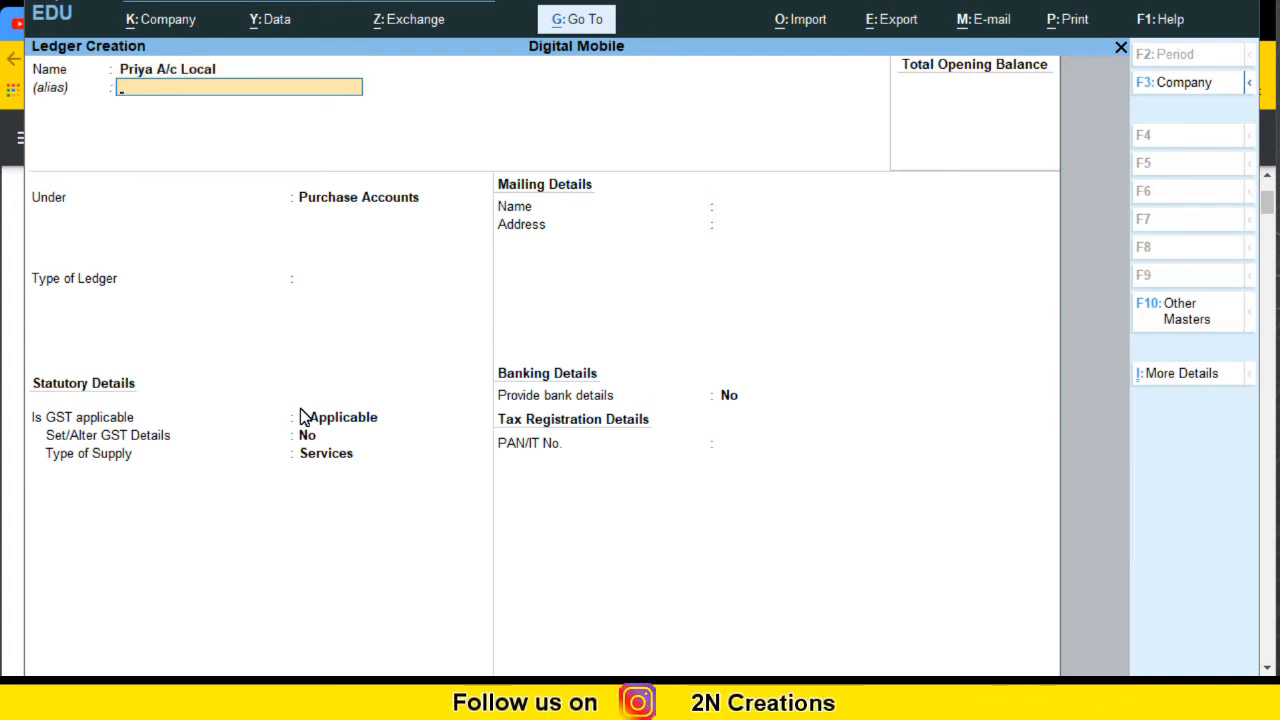
key("Return")
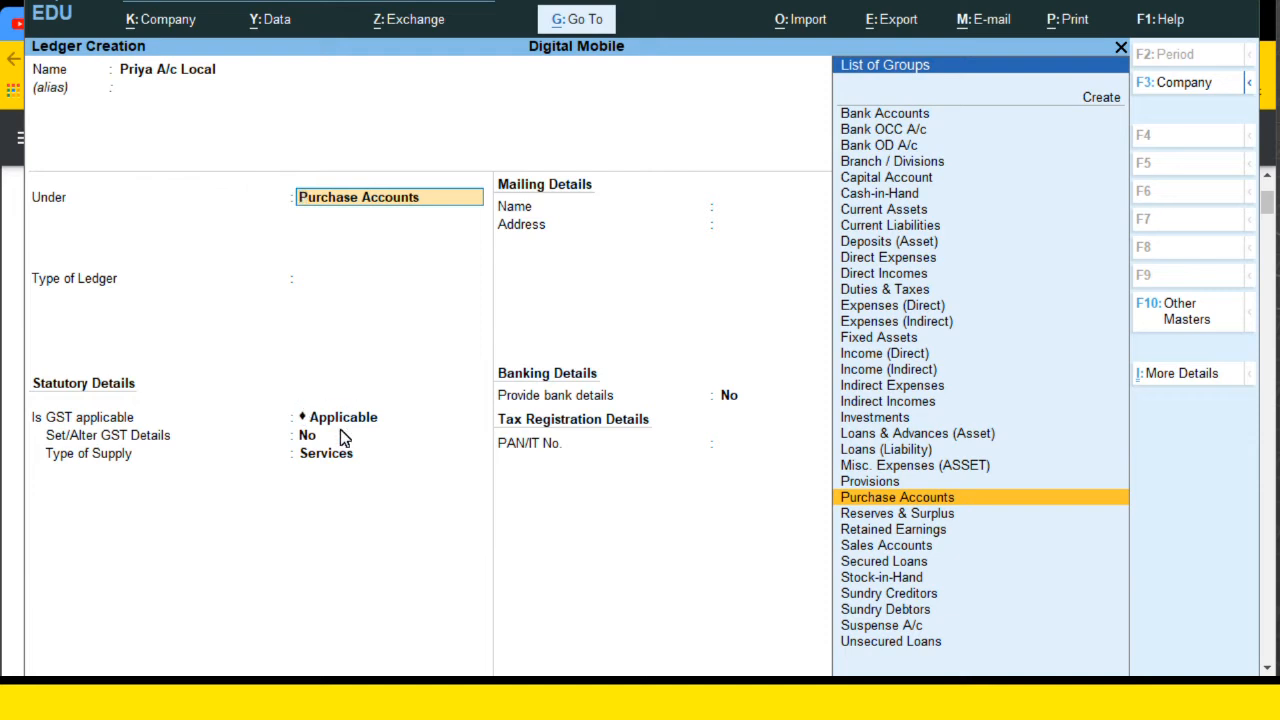
Place the supplier's ledger under the Sundry Creditors group
type("S")
key("Down")
key("Down")
key("Down")
key("Down")
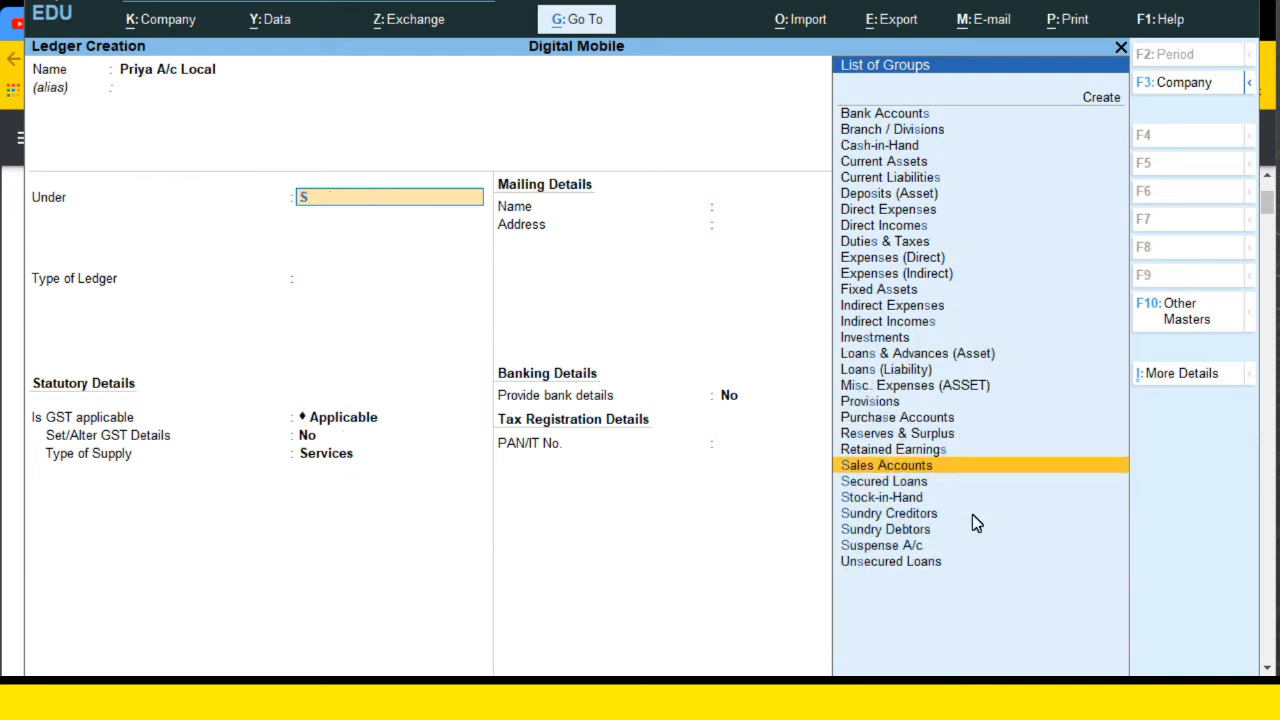
key("Down")
key("Up")
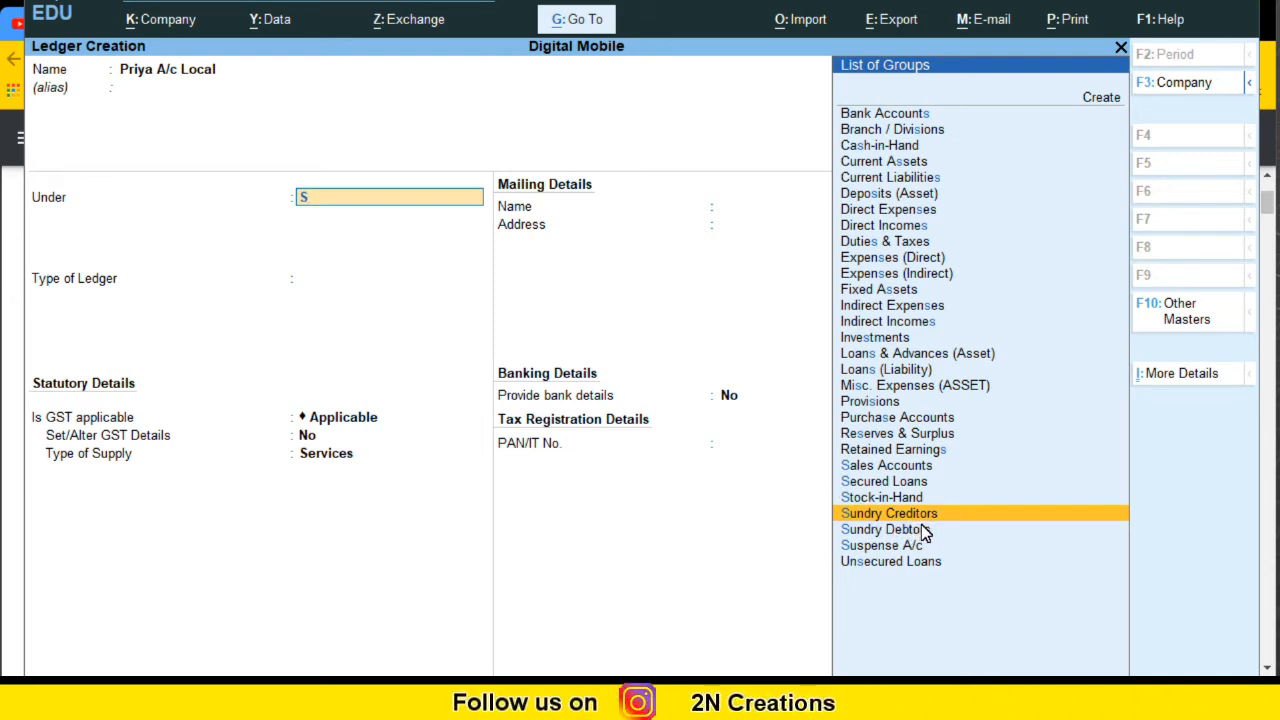
key("Return")
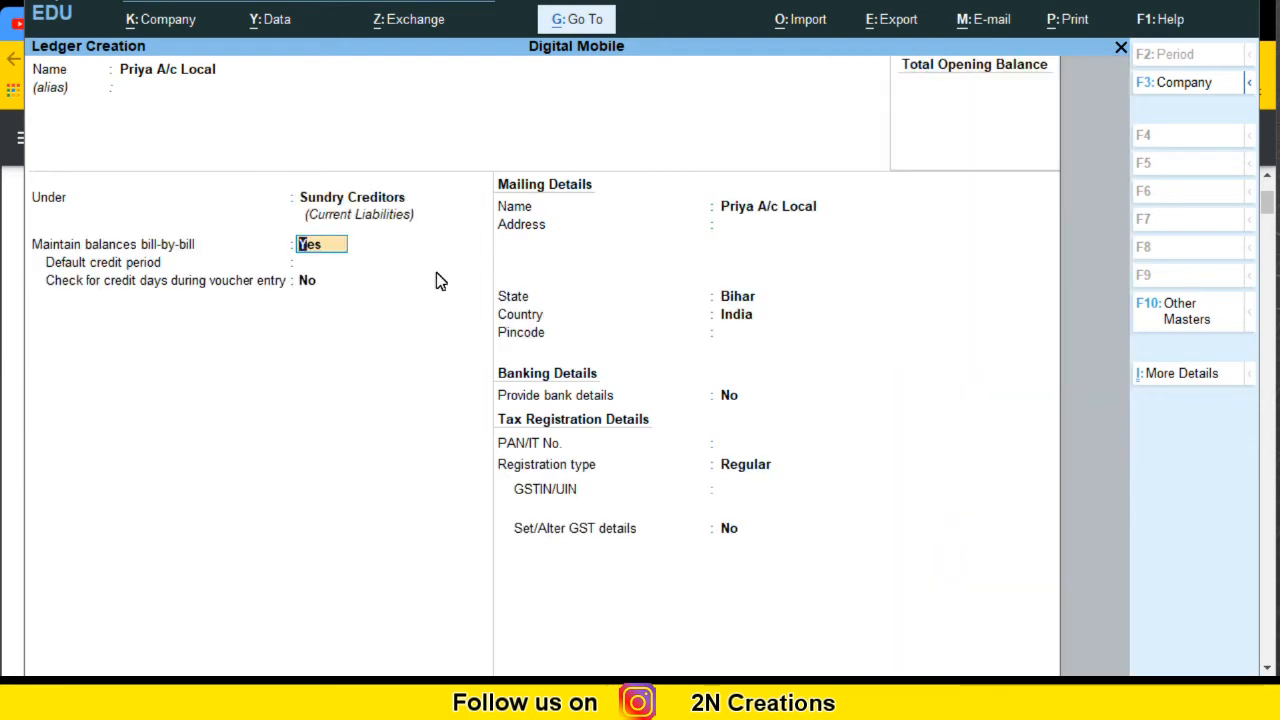
Keep bill-by-bill balances at Yes, leave the default credit period blank, and keep the credit days check during voucher entry at No
left_click(312, 224)
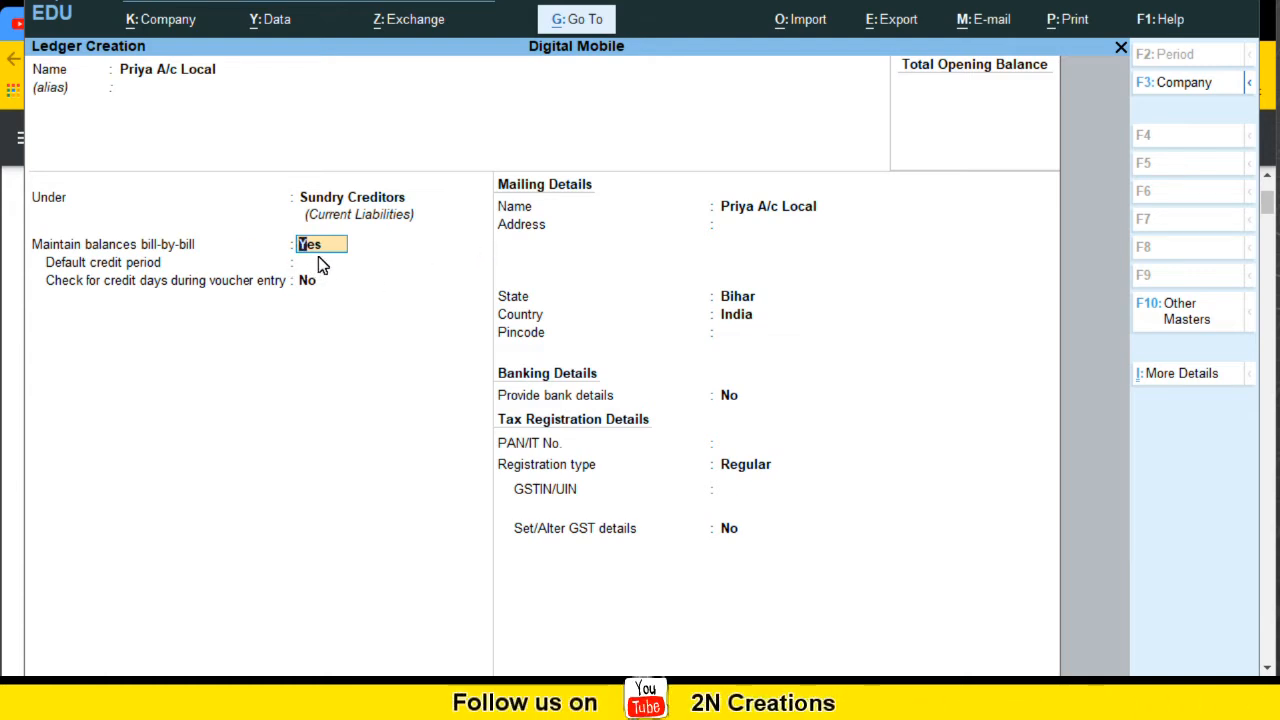
key("Return")
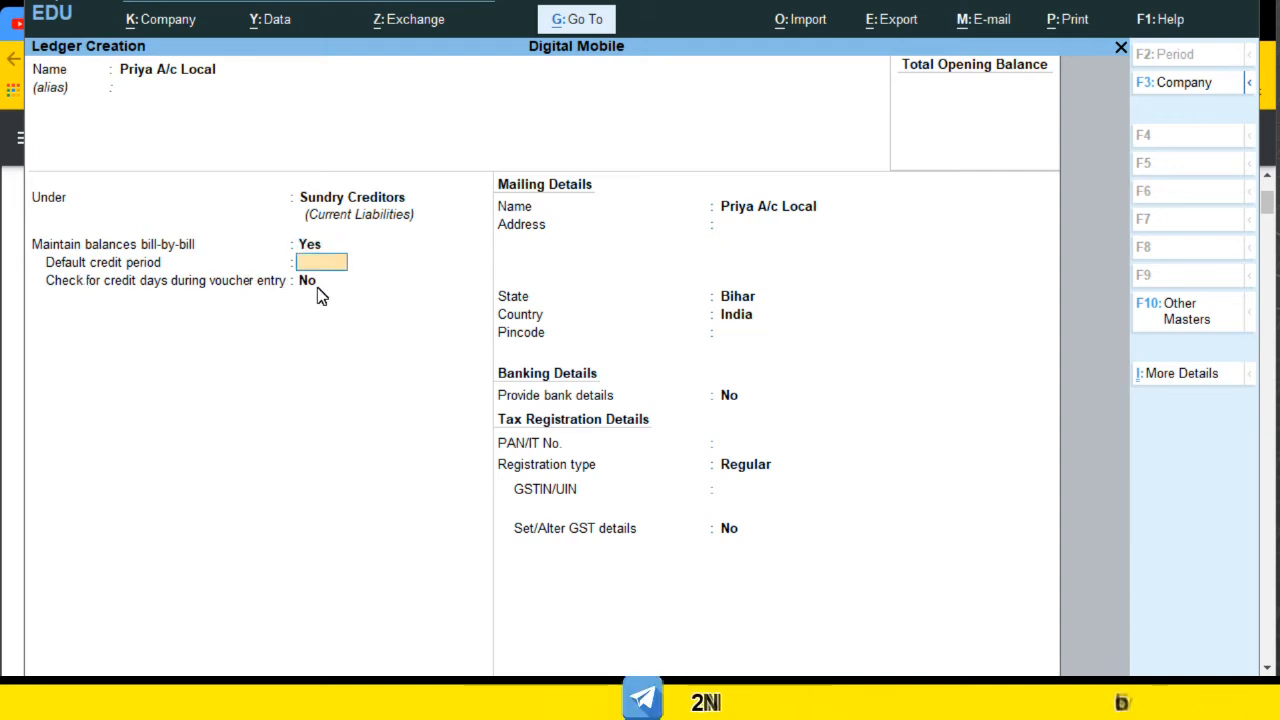
key("Return")
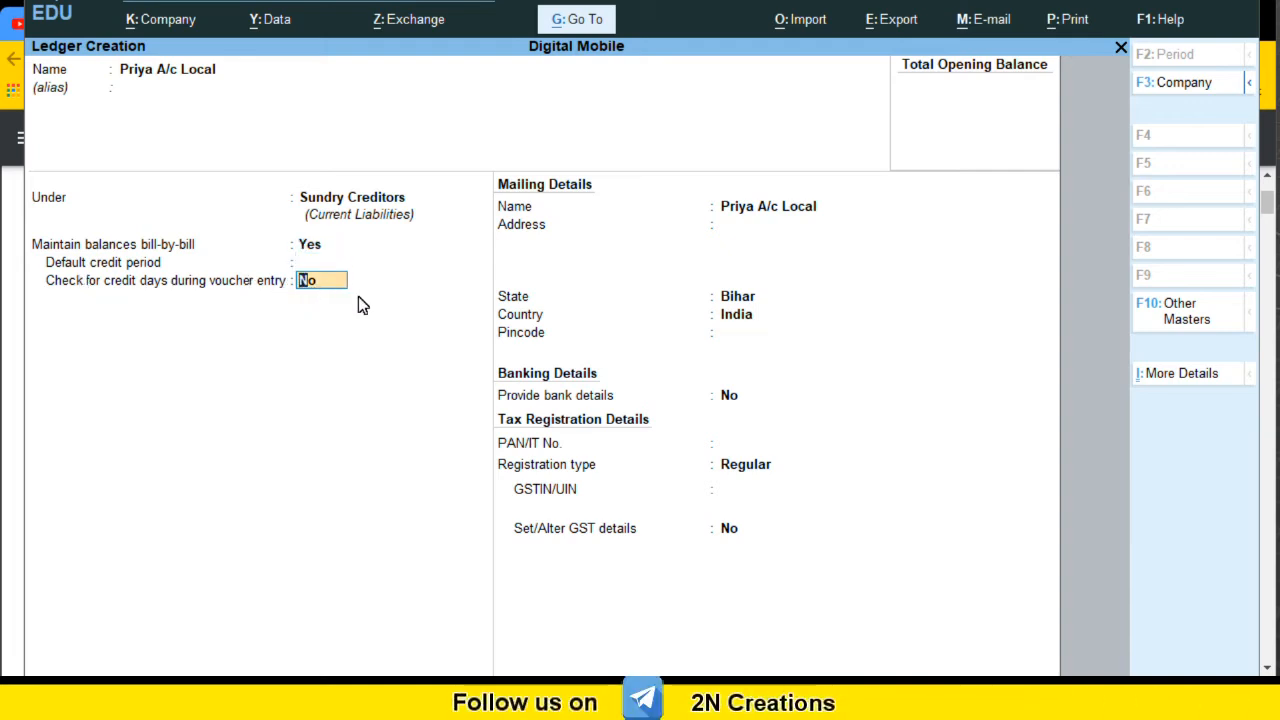
key("Return")
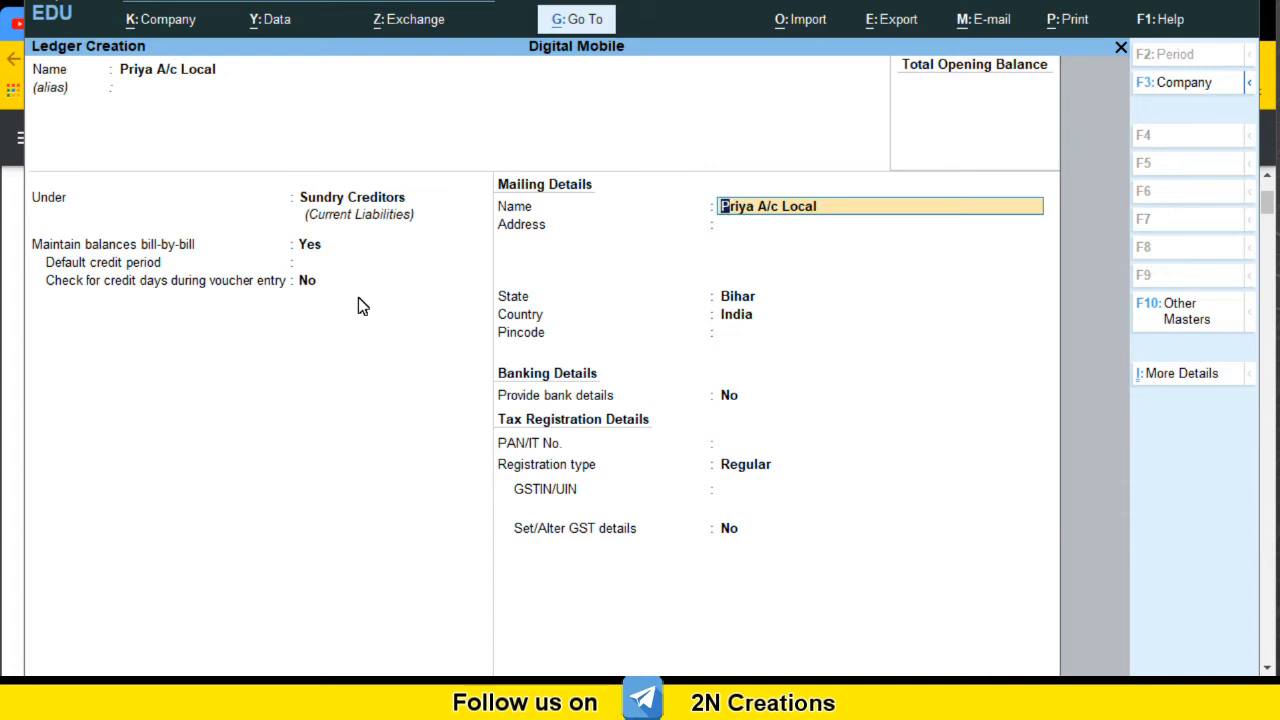
Enter the supplier's city as the mailing address, keep Bihar as the state and India as the country, and leave the pincode blank
left_click(810, 227)
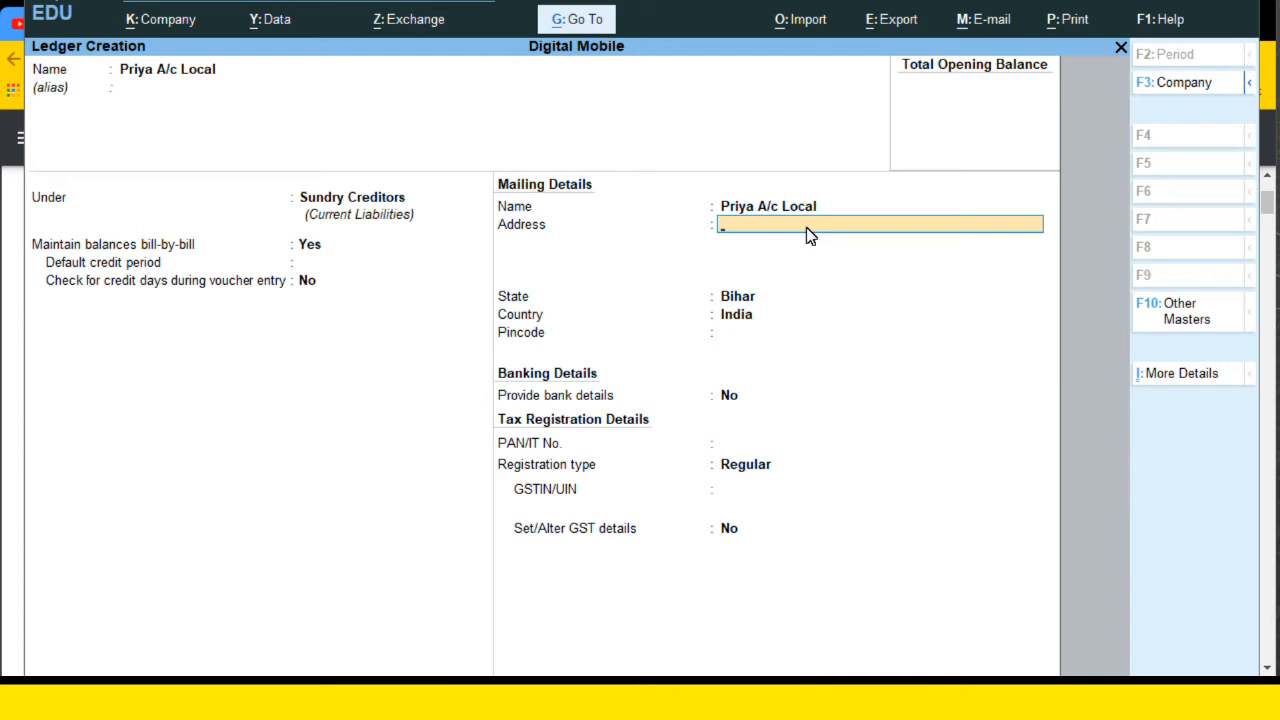
type("Muzaffarpur")
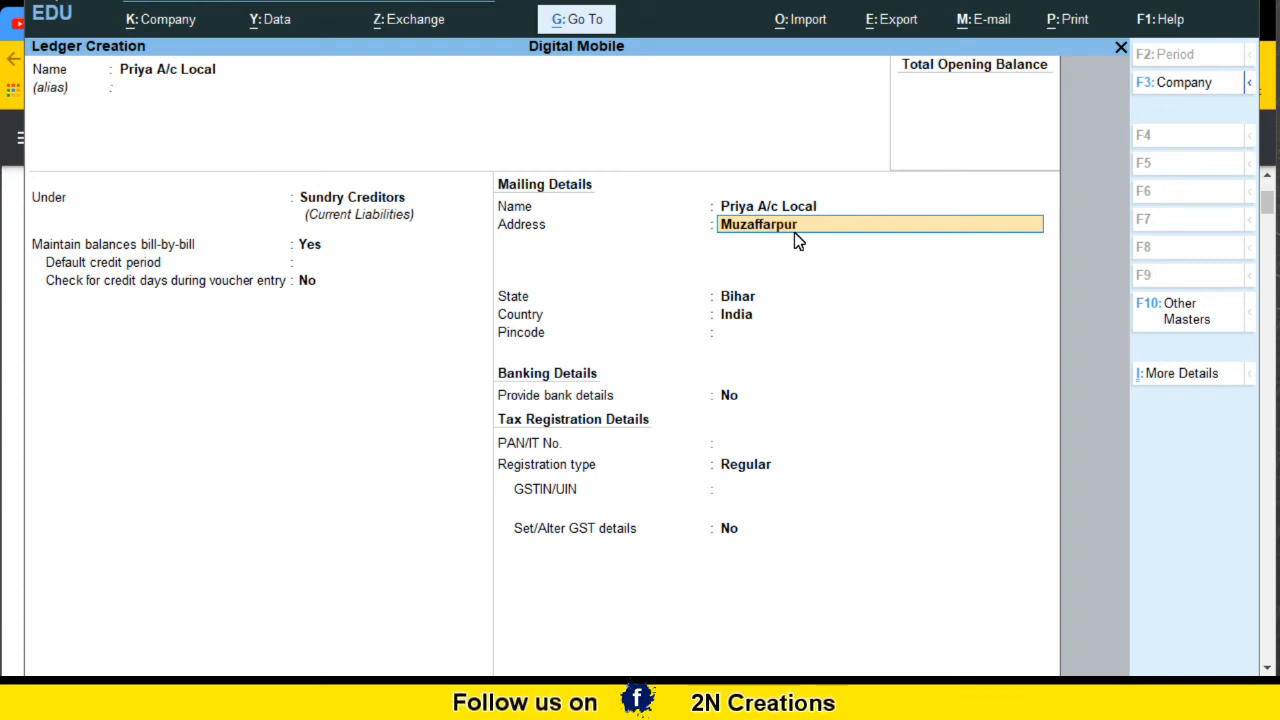
key("Return")
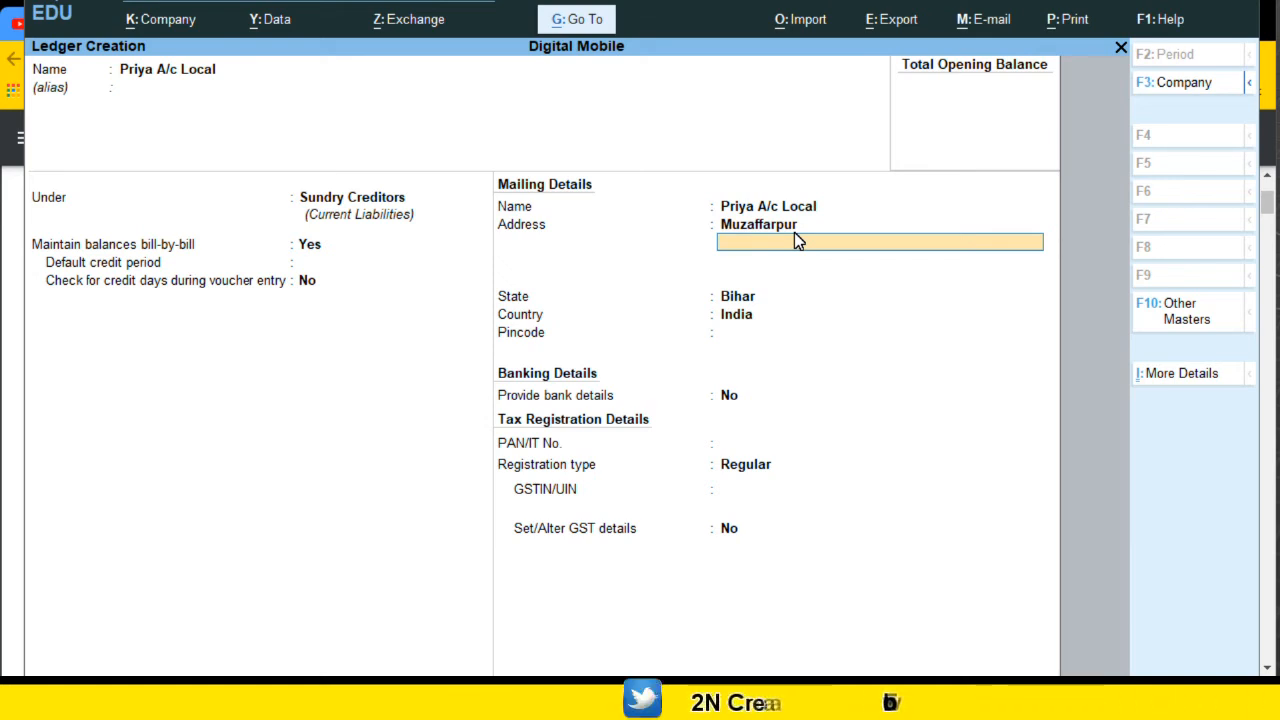
key("Return")
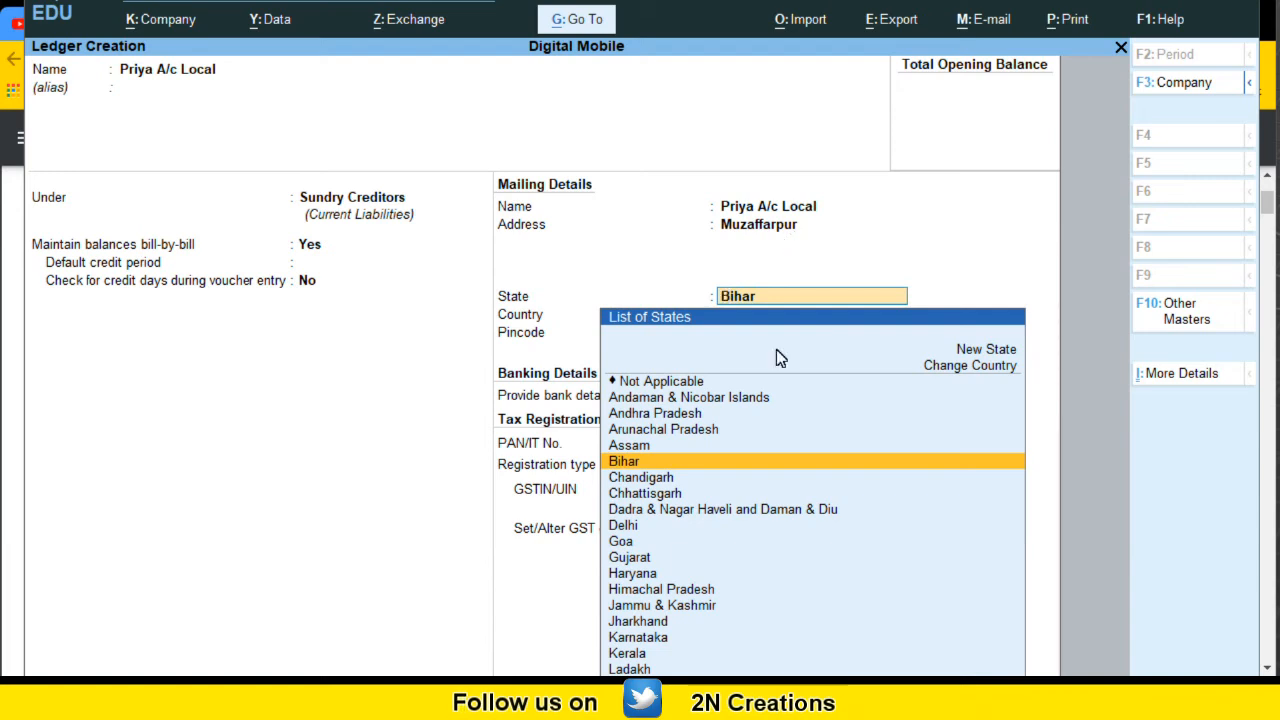
key("Return")
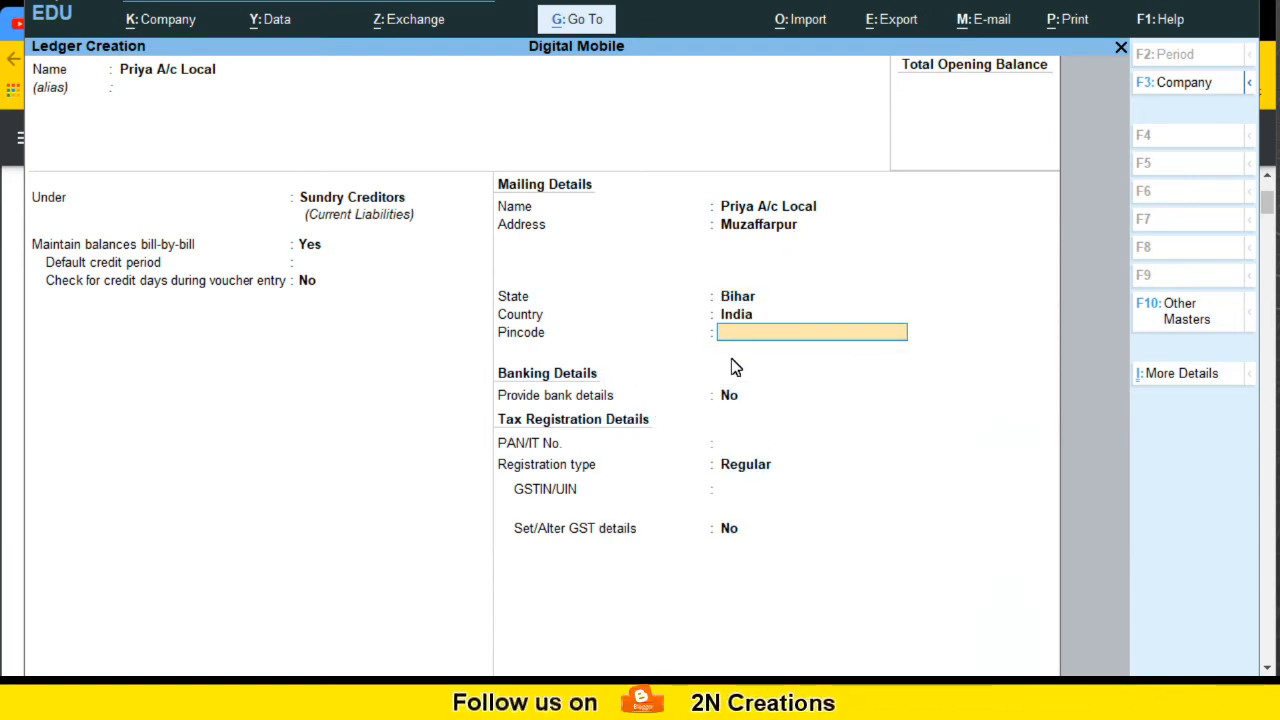
key("Return")
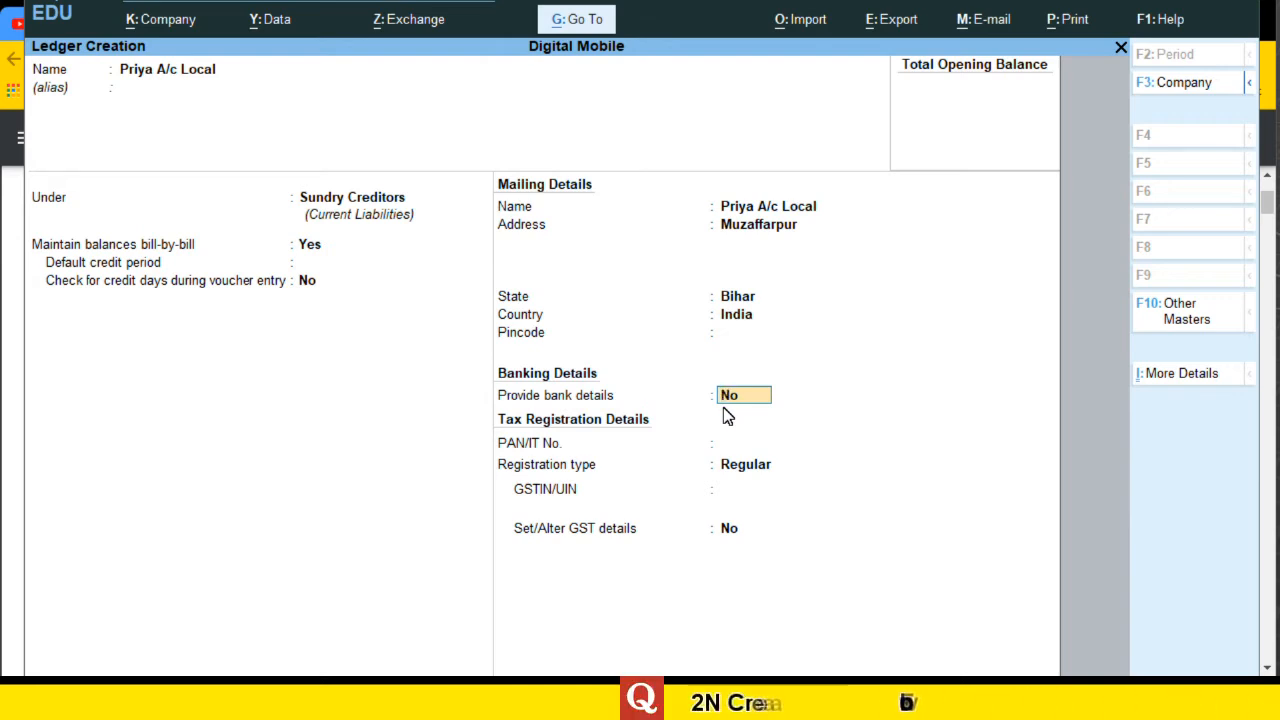
Keep bank details at No, leave the PAN blank, set the registration type to Regular, and enter the supplier's GSTIN/UIN
key("Return")
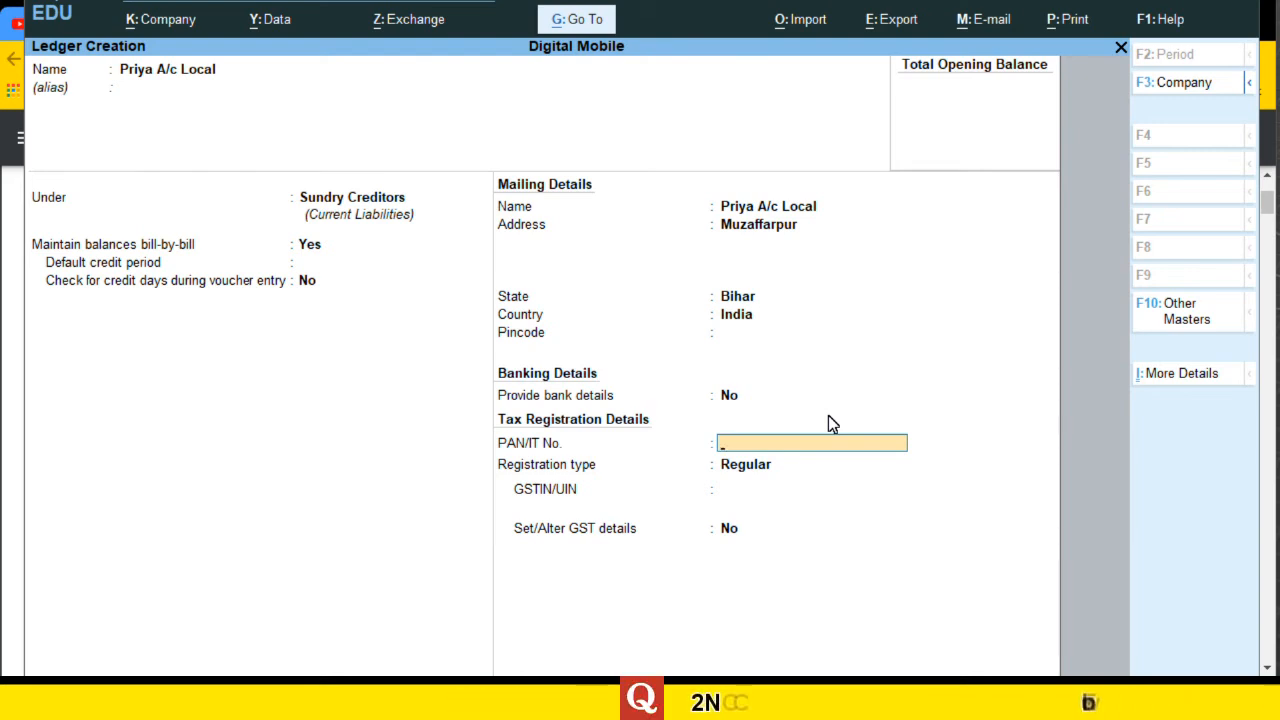
key("Return")
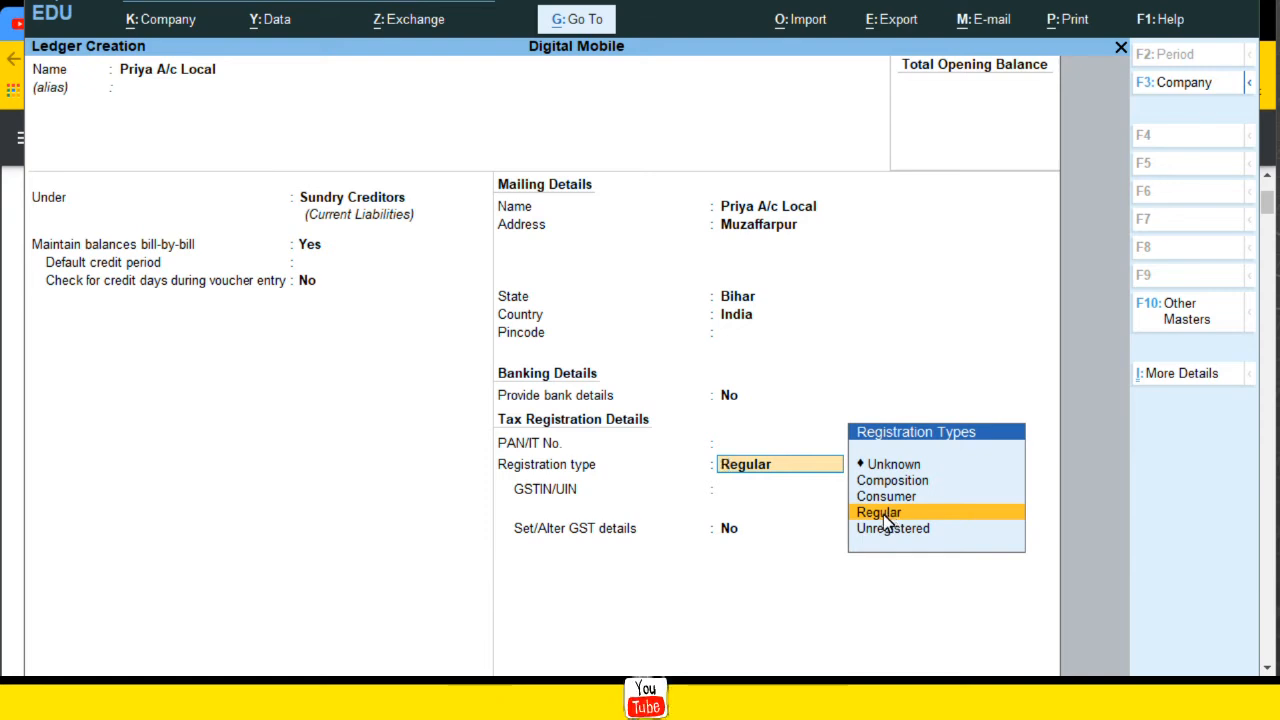
key("Return")
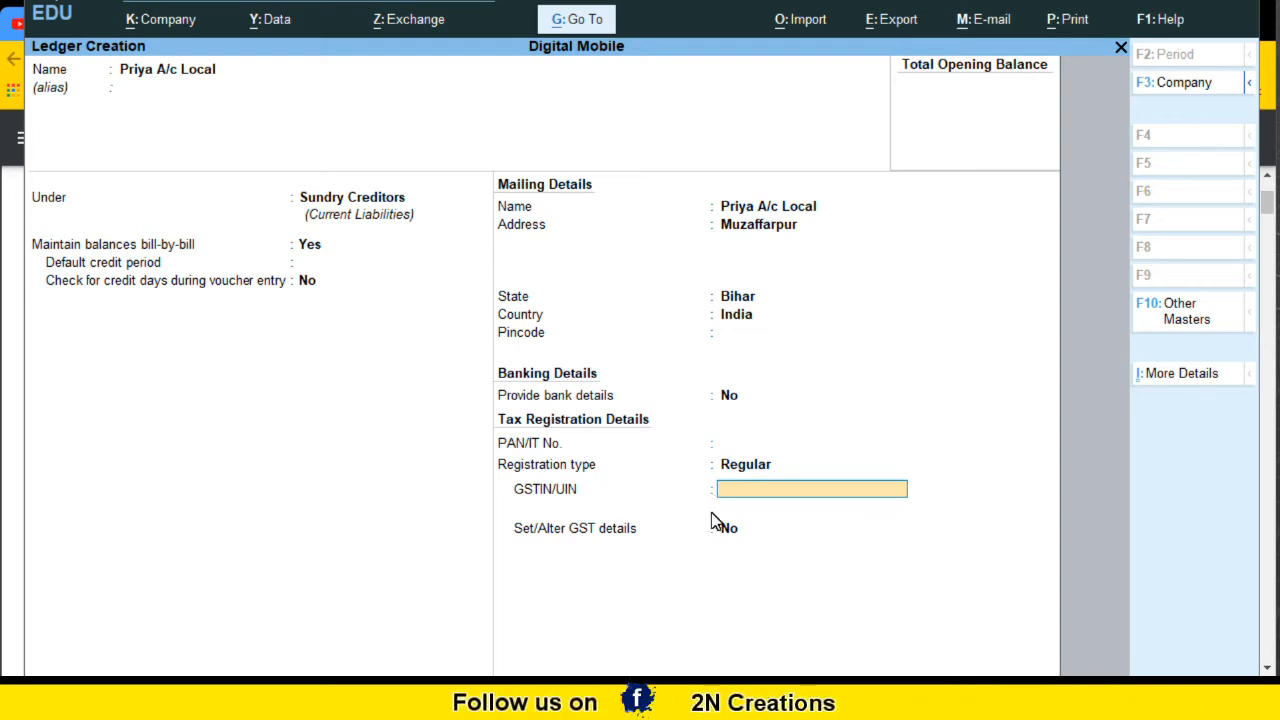
type("FGFHGFG")
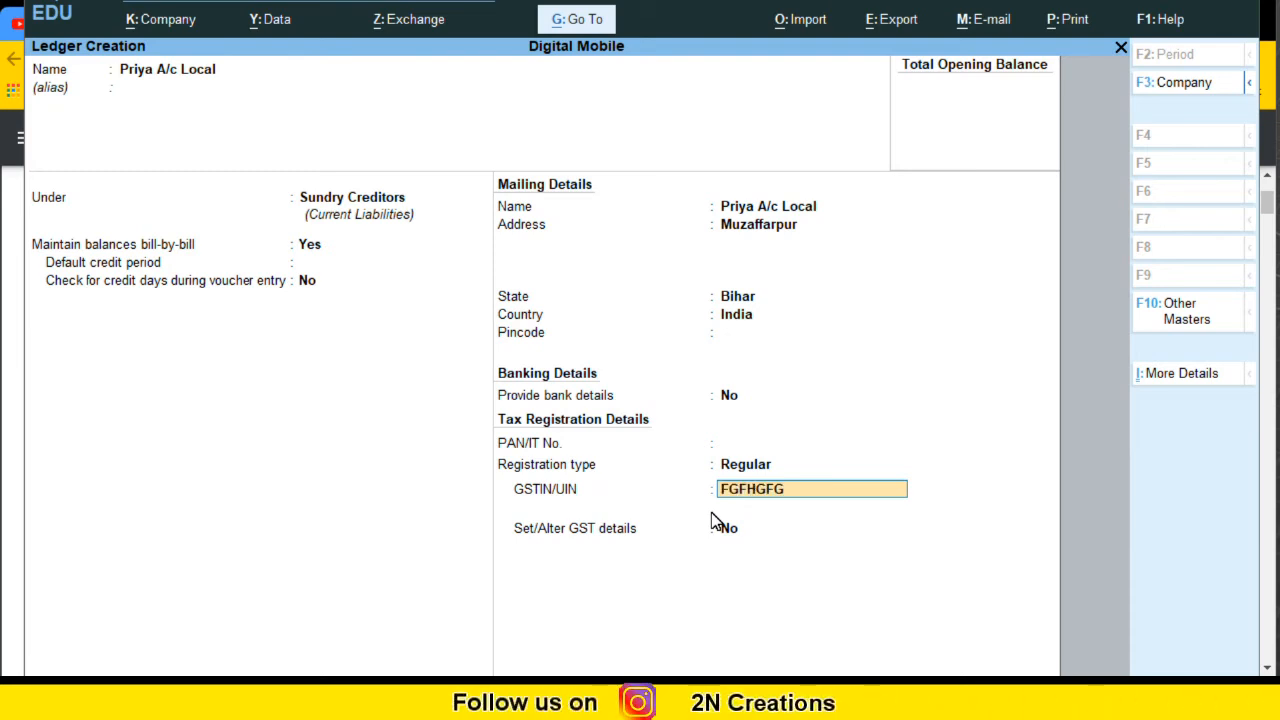
type("H67GH5")
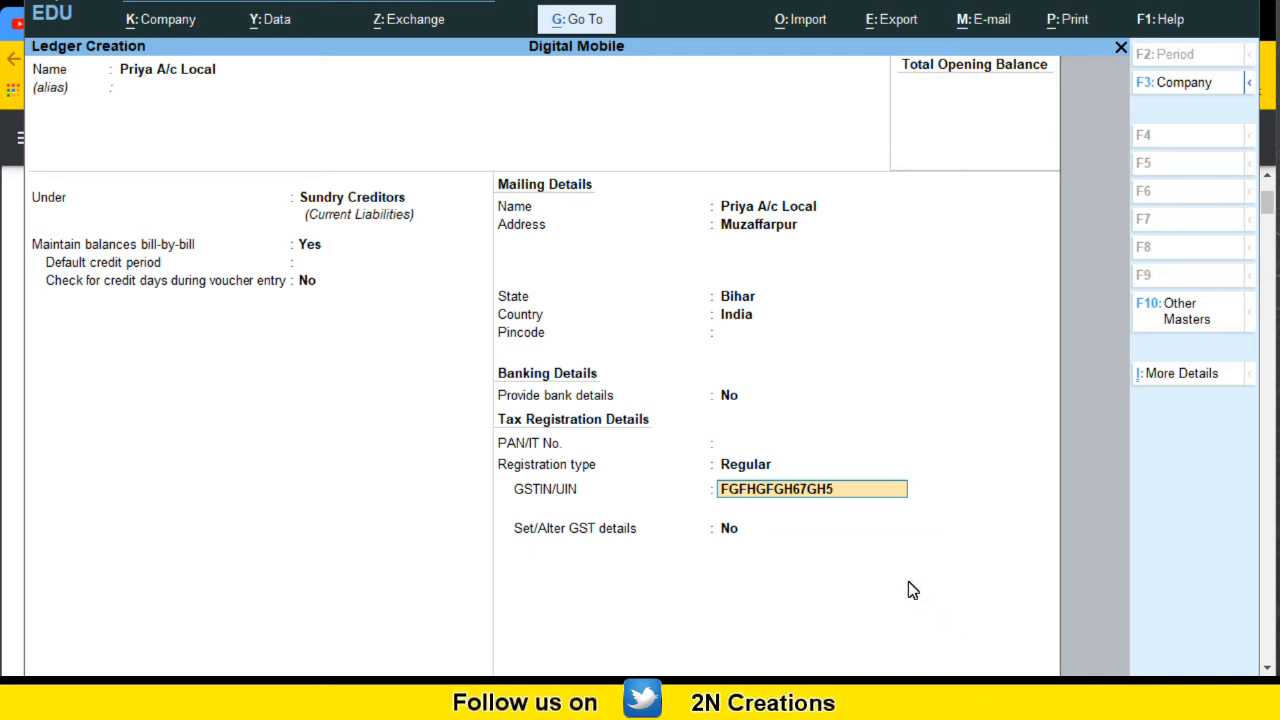
key("Return")
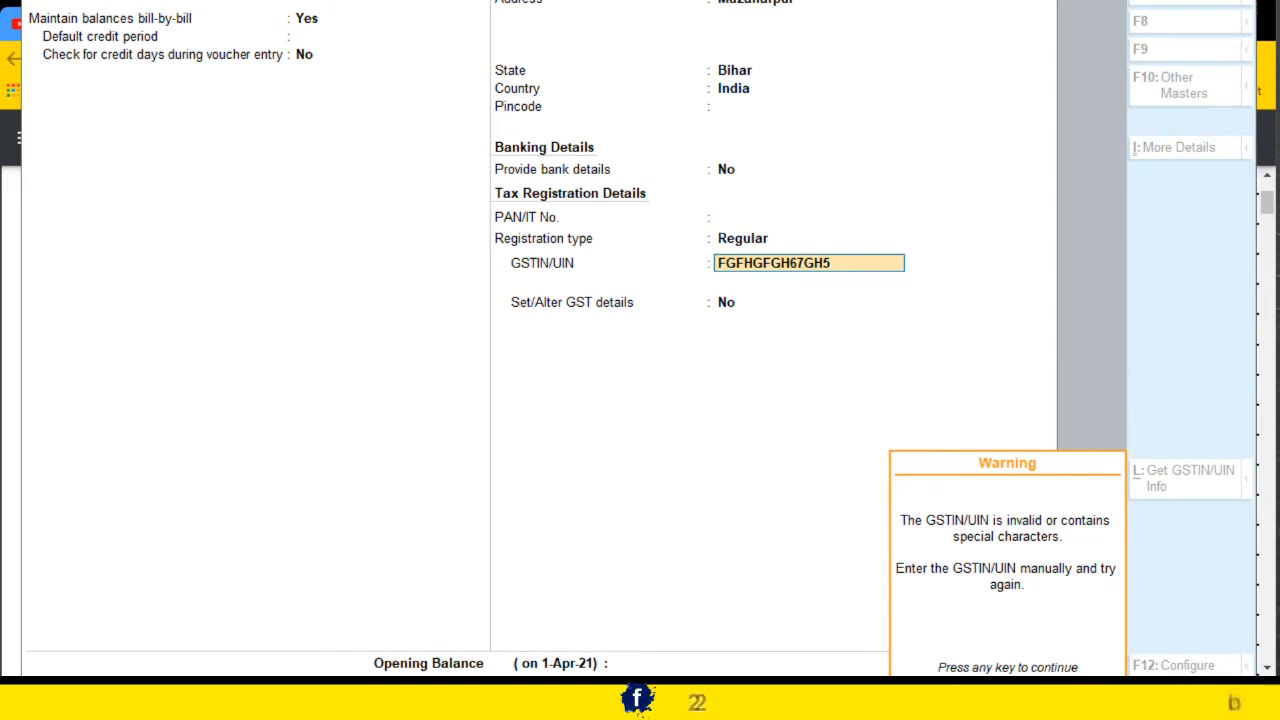
Set the Set/Alter GST details option to Yes for the local supplier and open its GST details
left_click(726, 301)
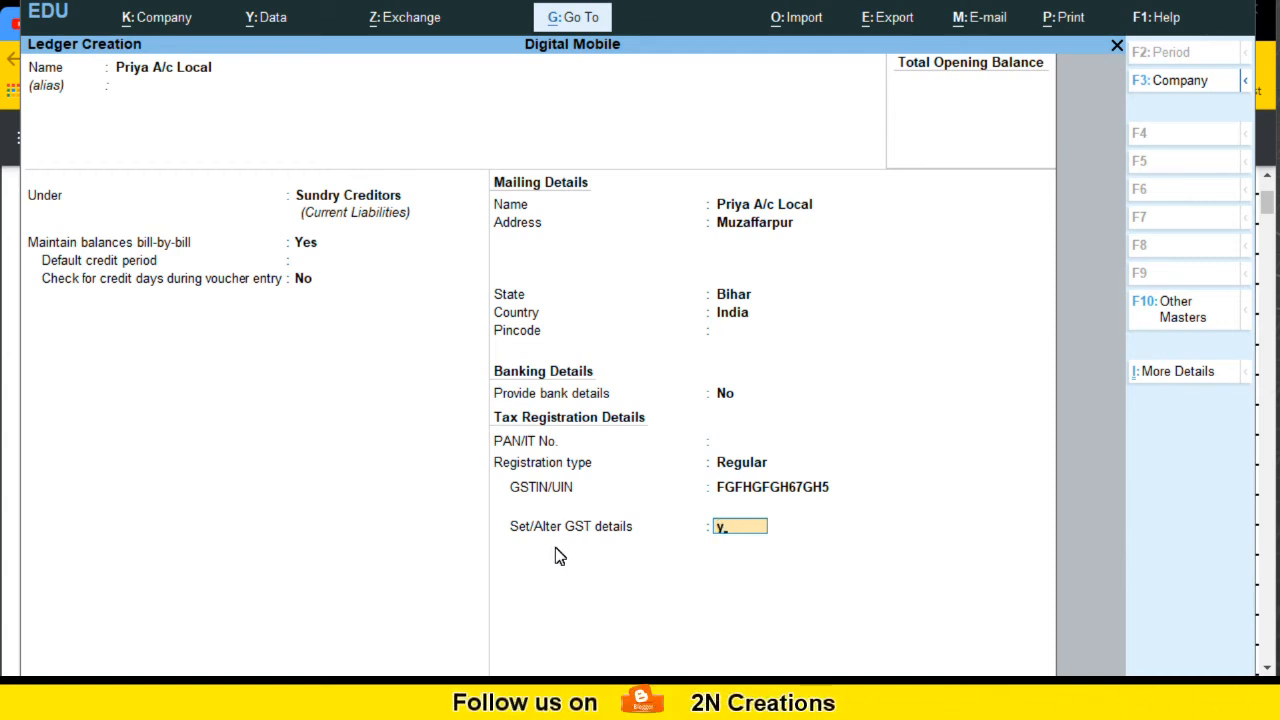
key("Return")
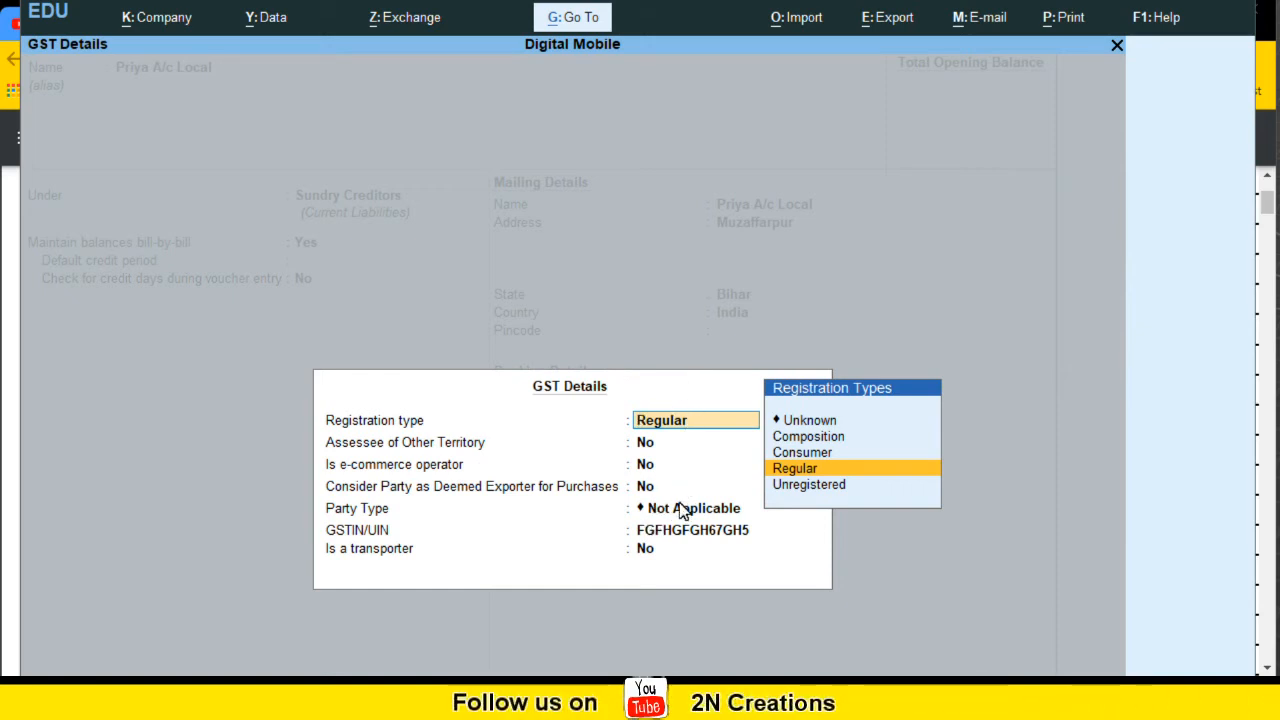
key("Escape")
key("y")
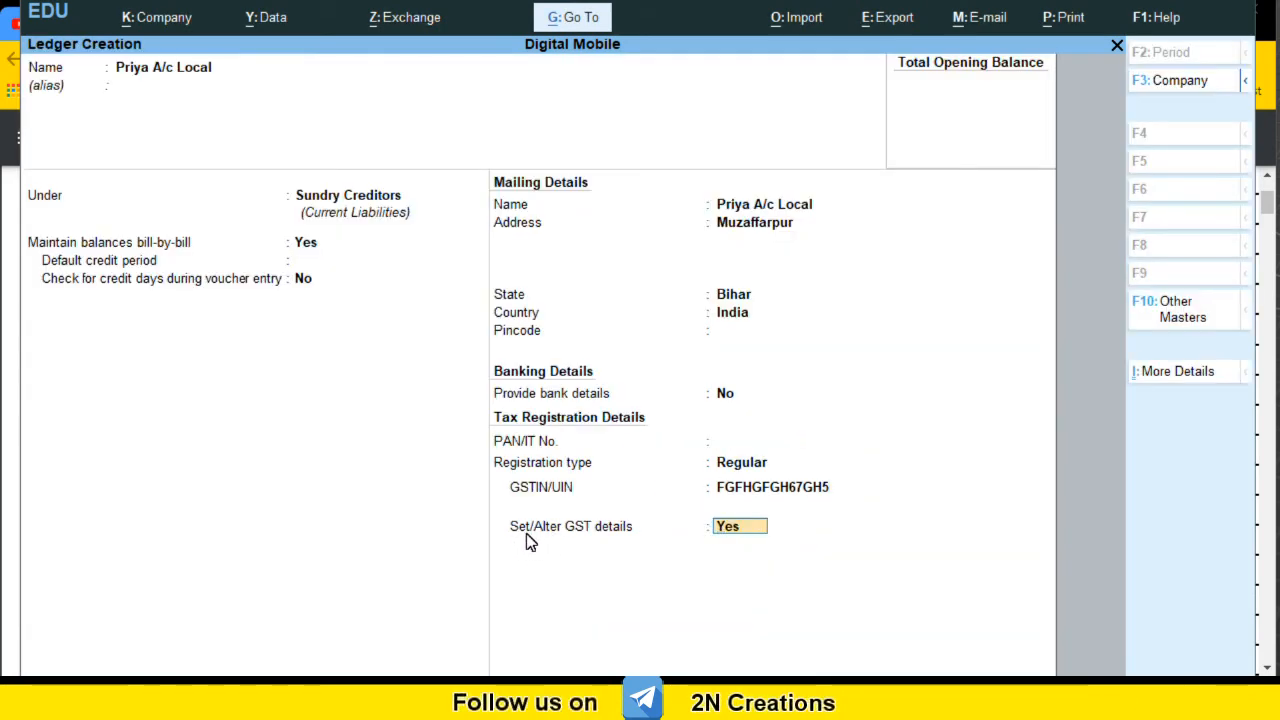
left_click(736, 540)
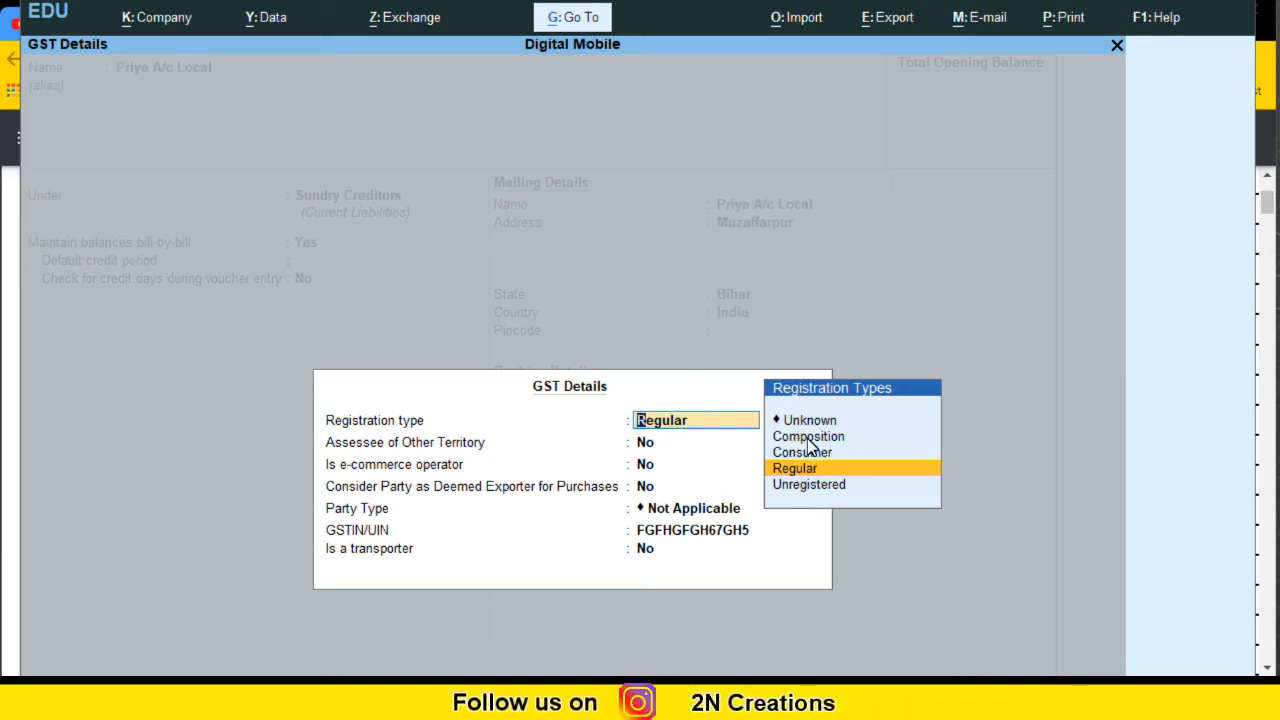
Keep the registration Regular, other territory, e-commerce operator and deemed exporter at No, party type Not Applicable, and accept the existing GSTIN/UIN
key("Return")
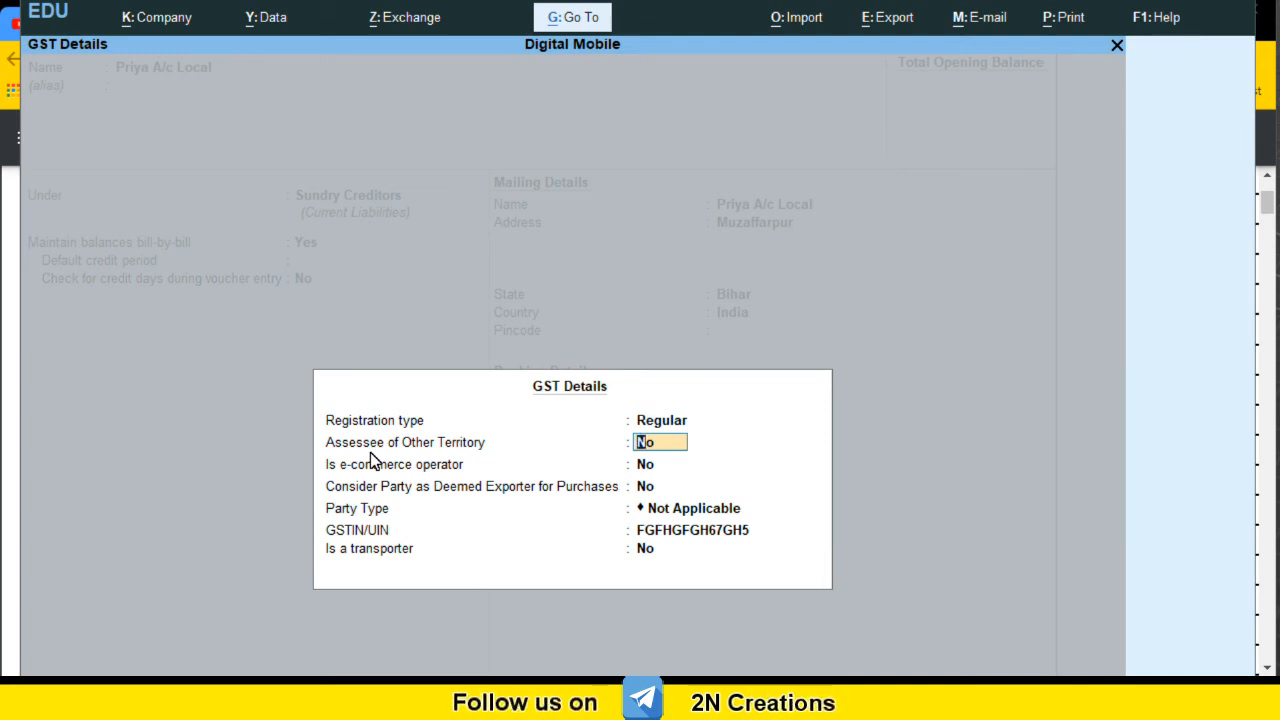
key("Return")
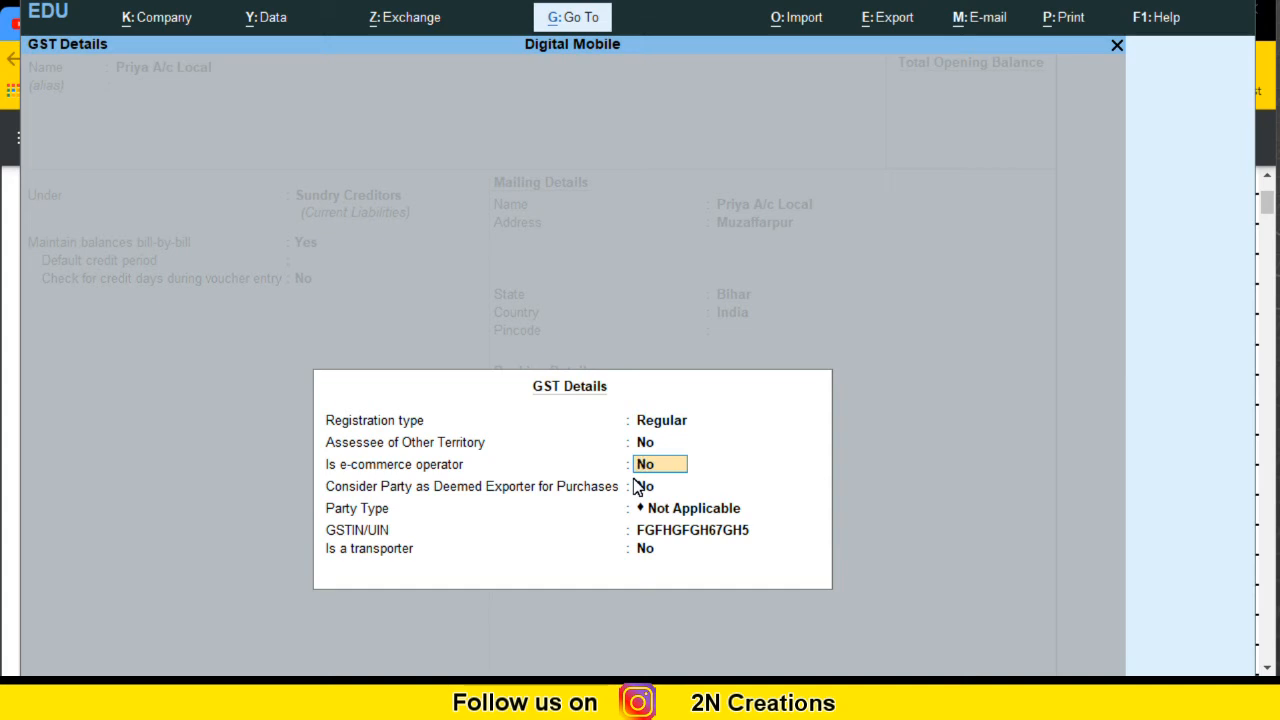
key("Return")
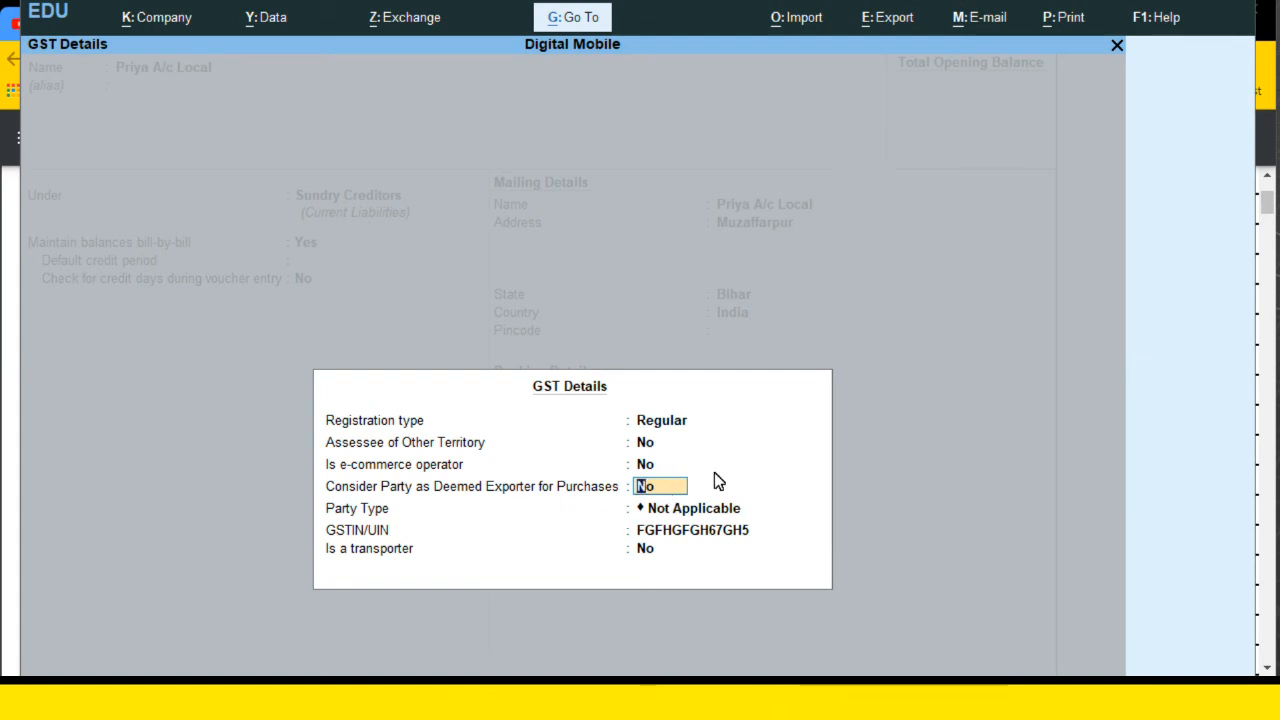
key("Return")
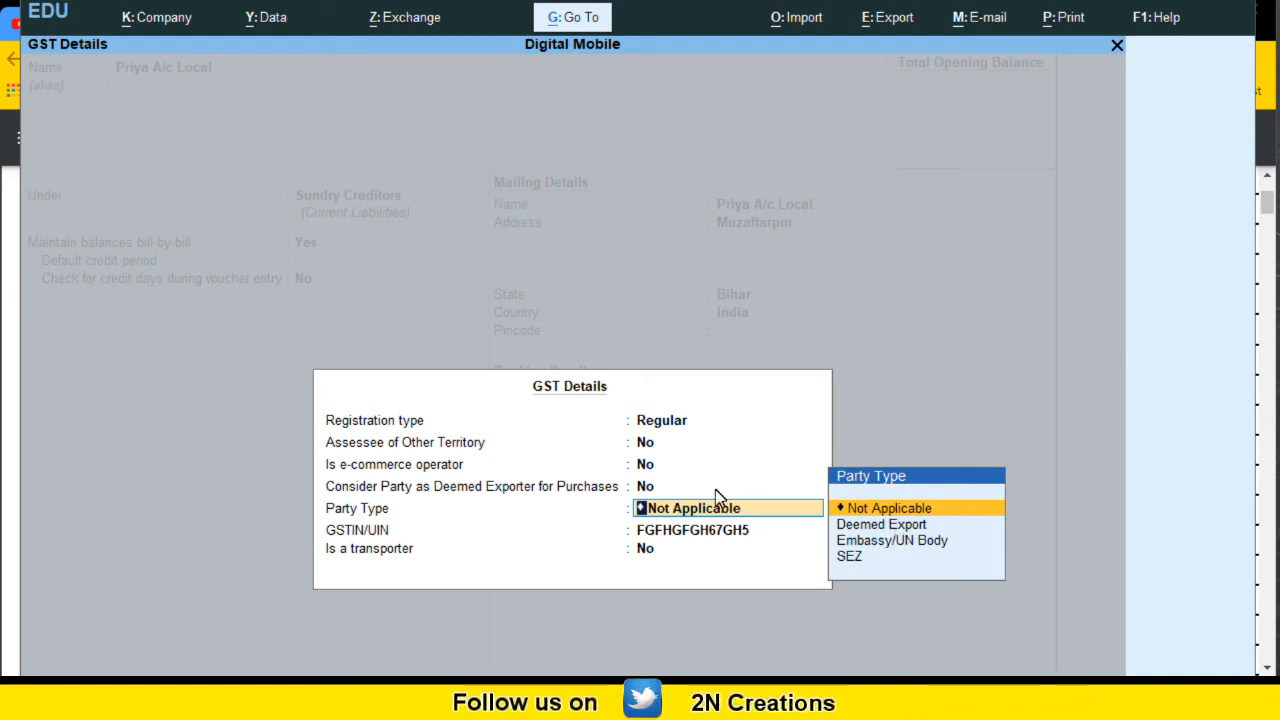
left_click(890, 511)
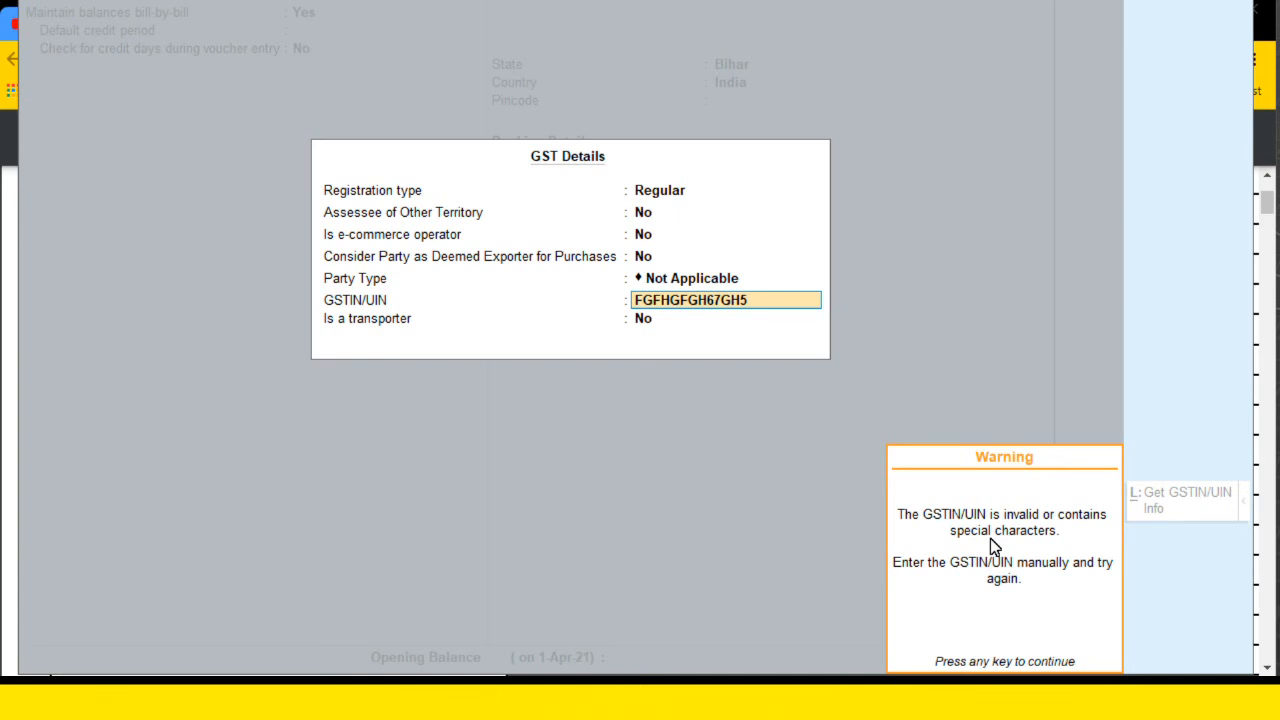
key("Return")
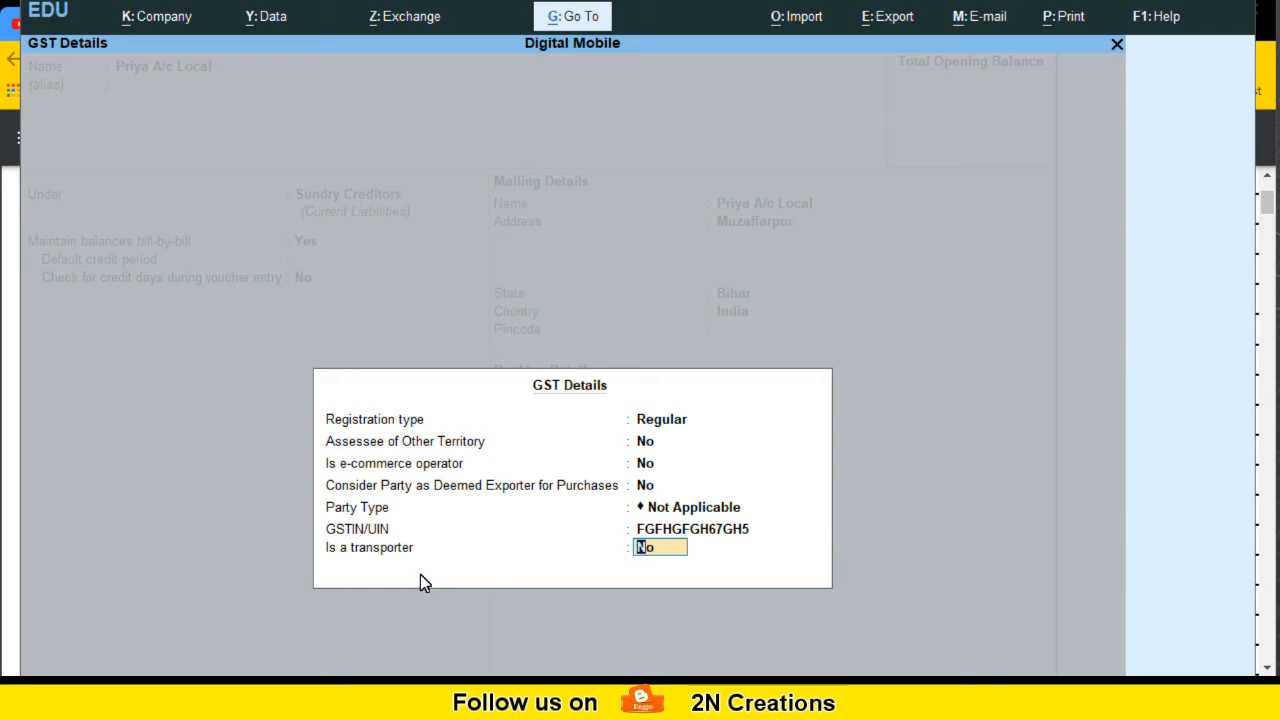
Try marking the supplier as a transporter, set Is a transporter back to No, and accept the GST details
type("y")
key("Return")
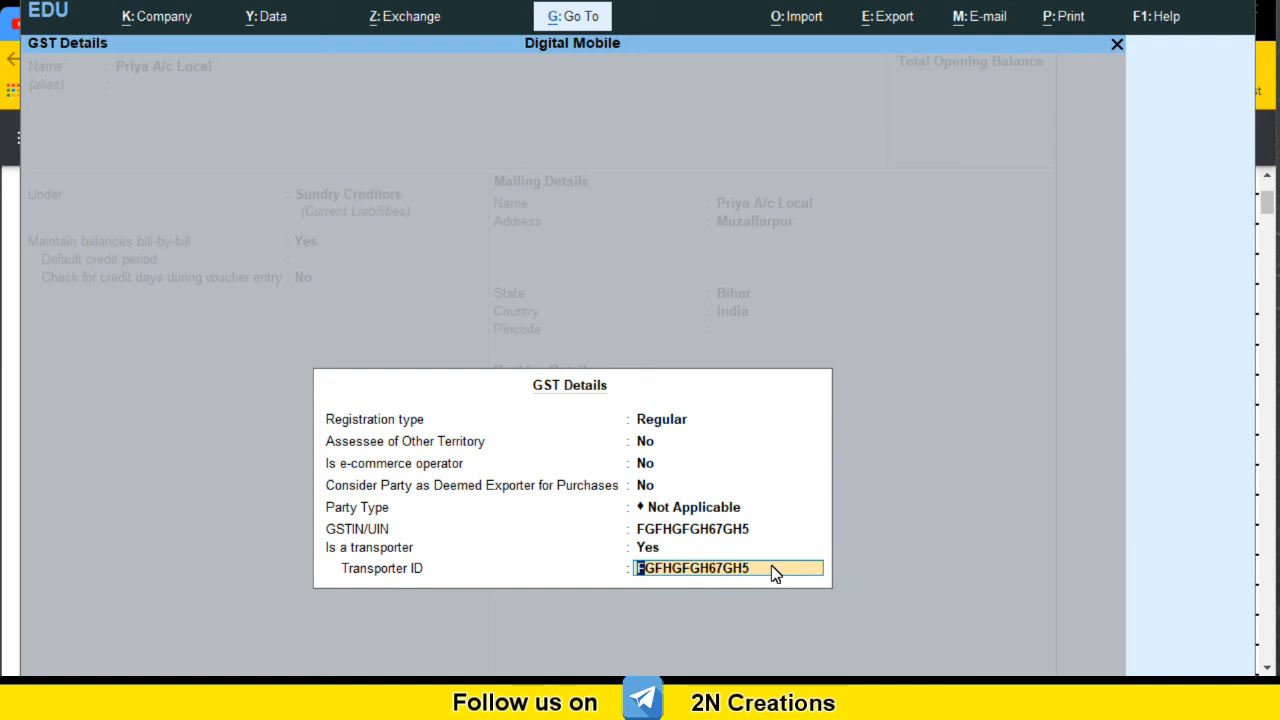
left_click(651, 549)
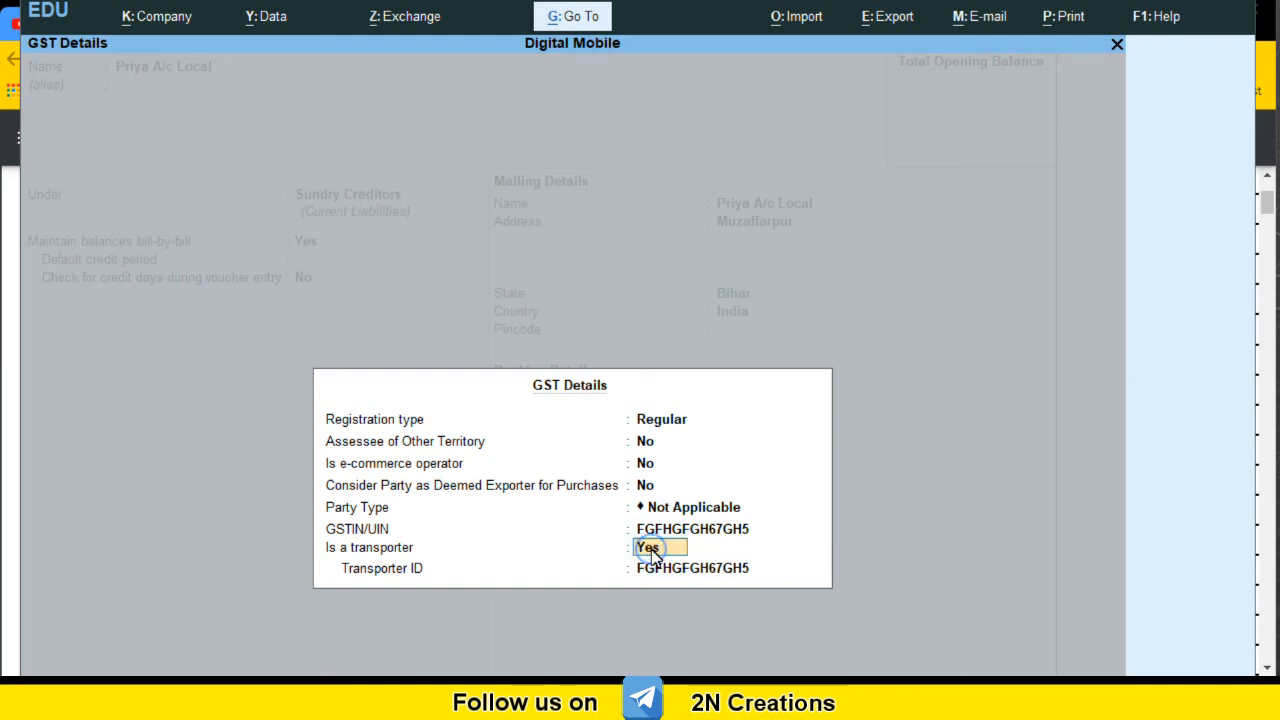
type("n")
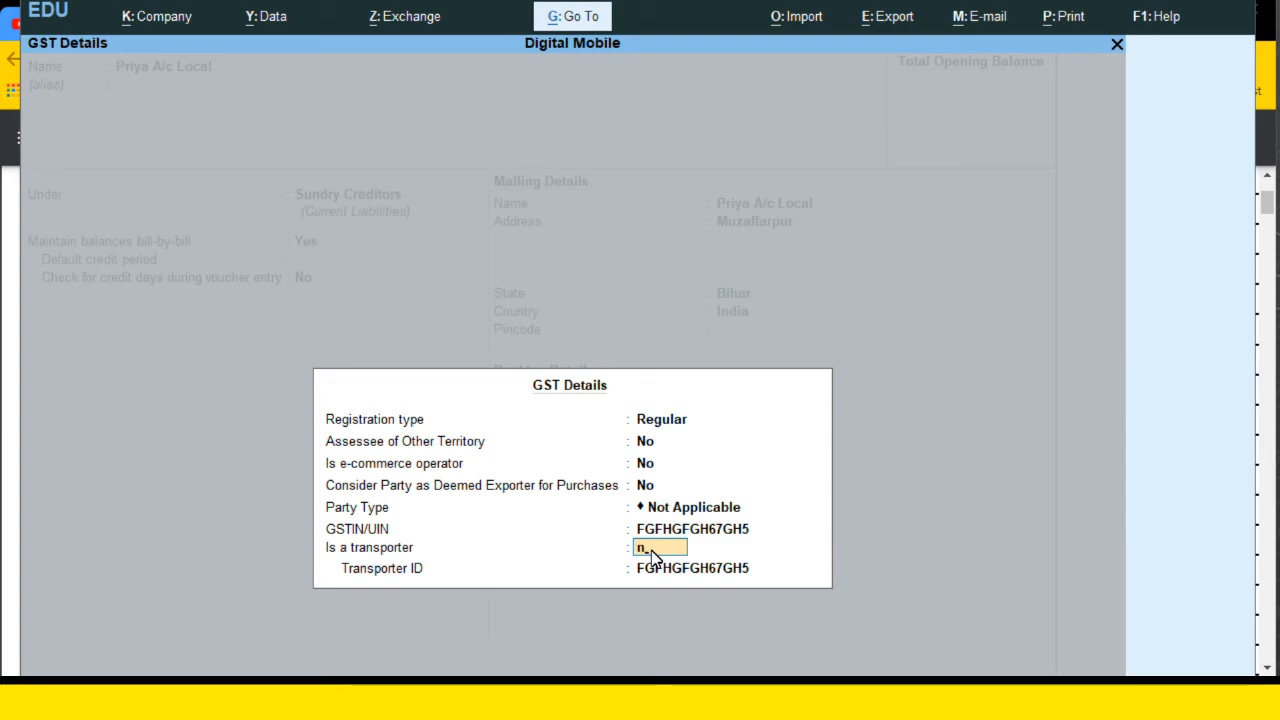
key("Return")
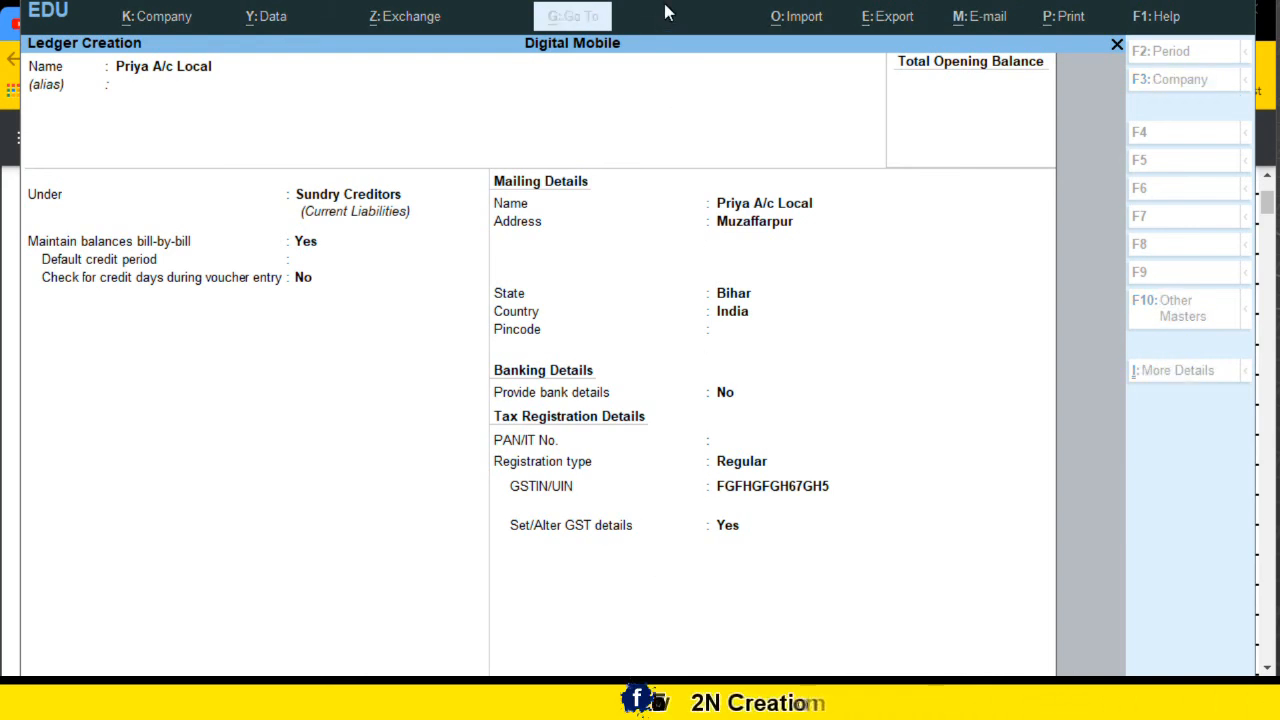
Leave the opening balance blank and save the local supplier's ledger
key("Return")
key("Return")
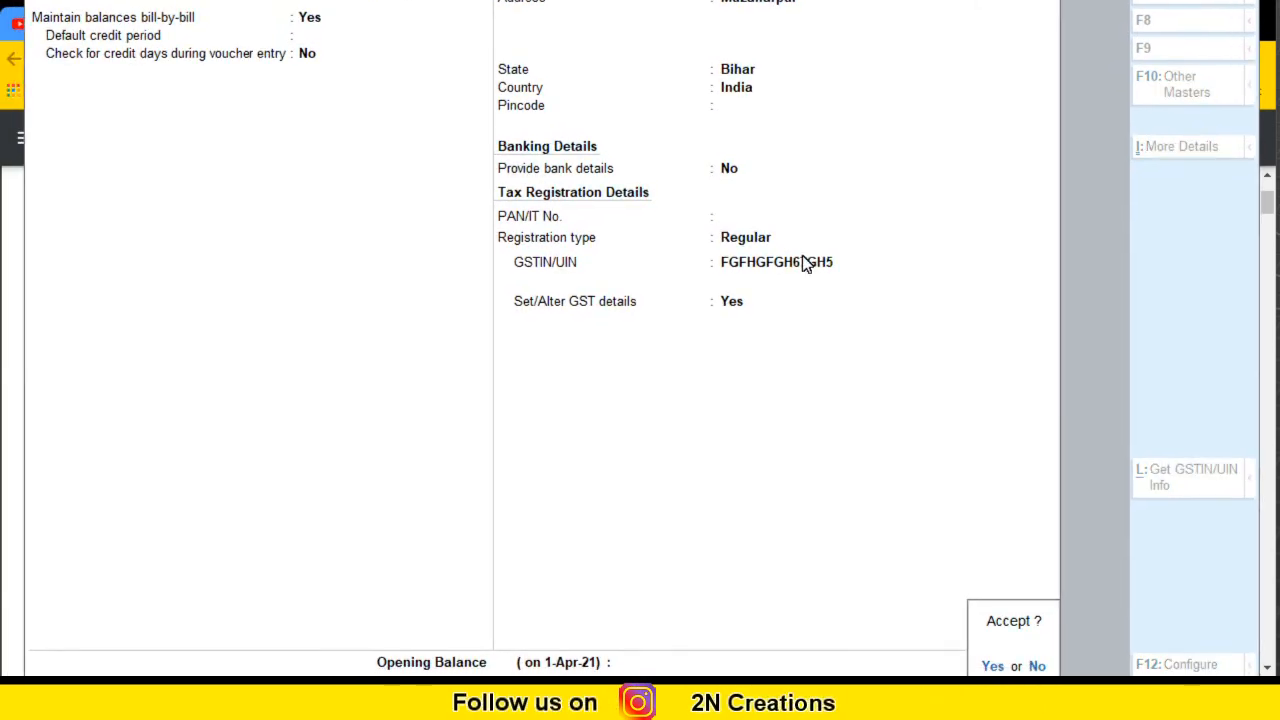
left_click(993, 666)
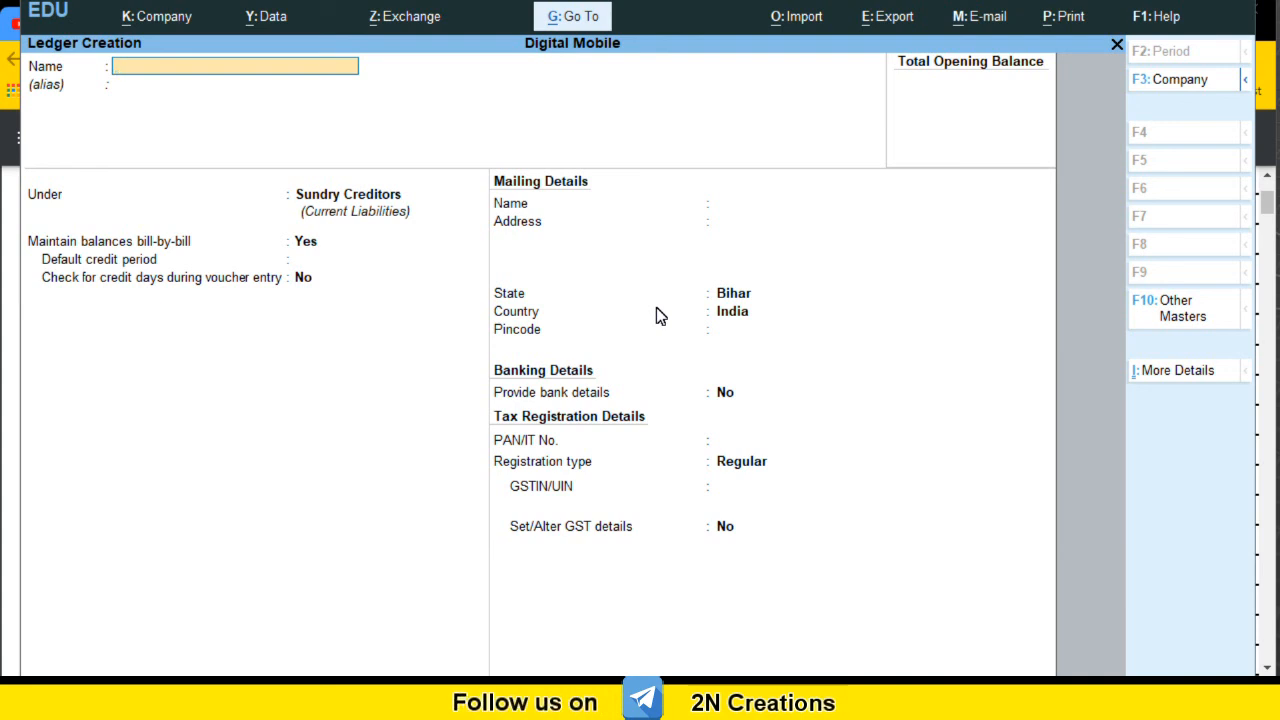
Name the new ledger with the supplier's name followed by "A/c Interstate", leave the alias blank, and keep it under Sundry Creditors
type("Pi")
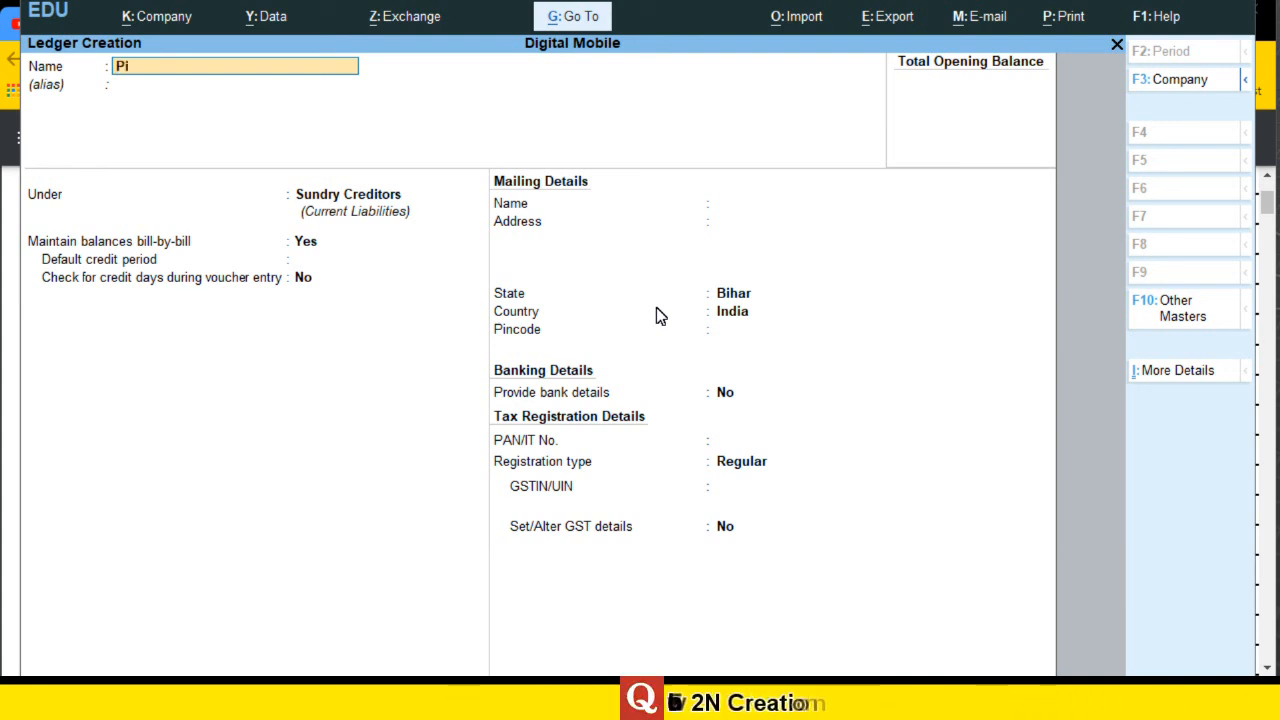
type("yush")
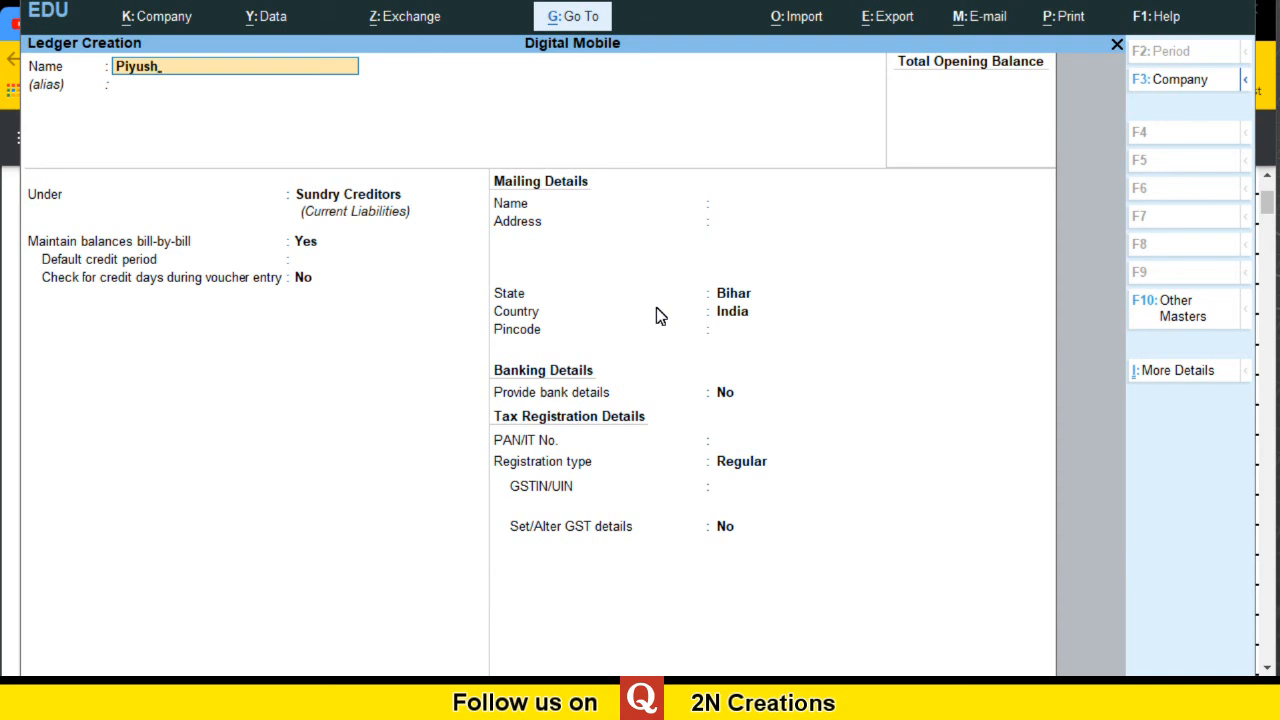
type(" A/c I")
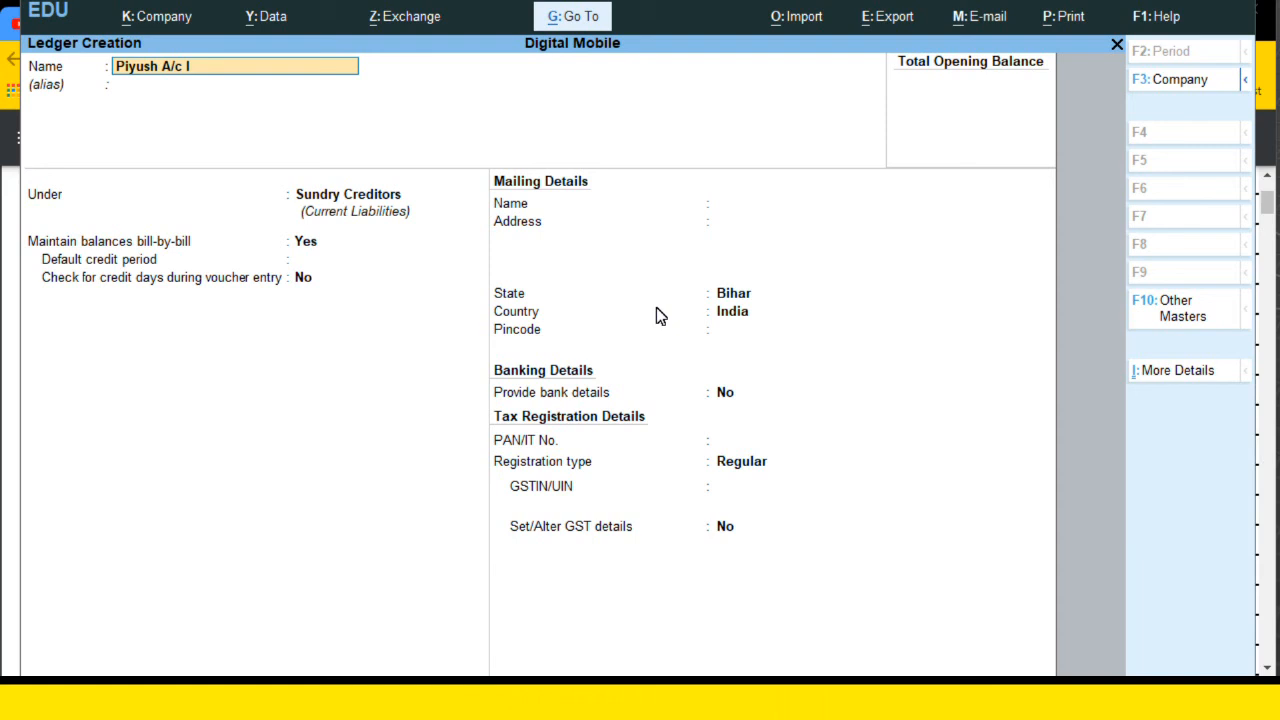
type("nterstate")
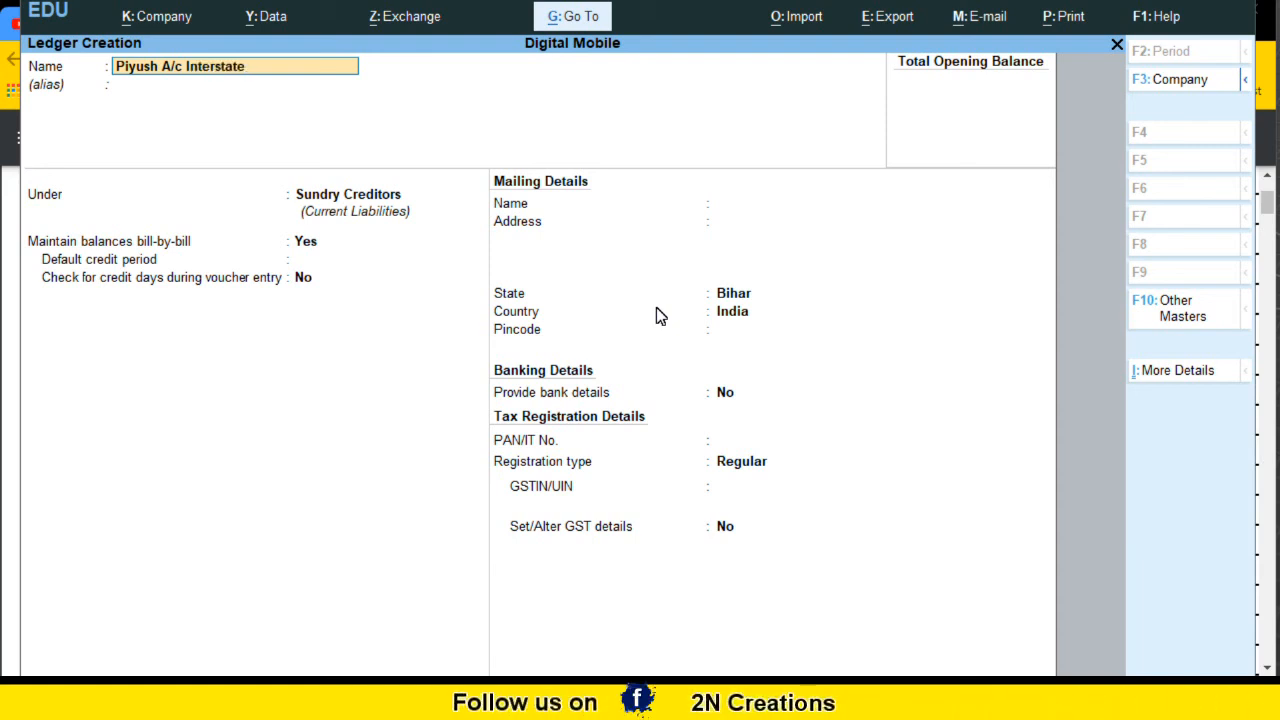
key("Return")
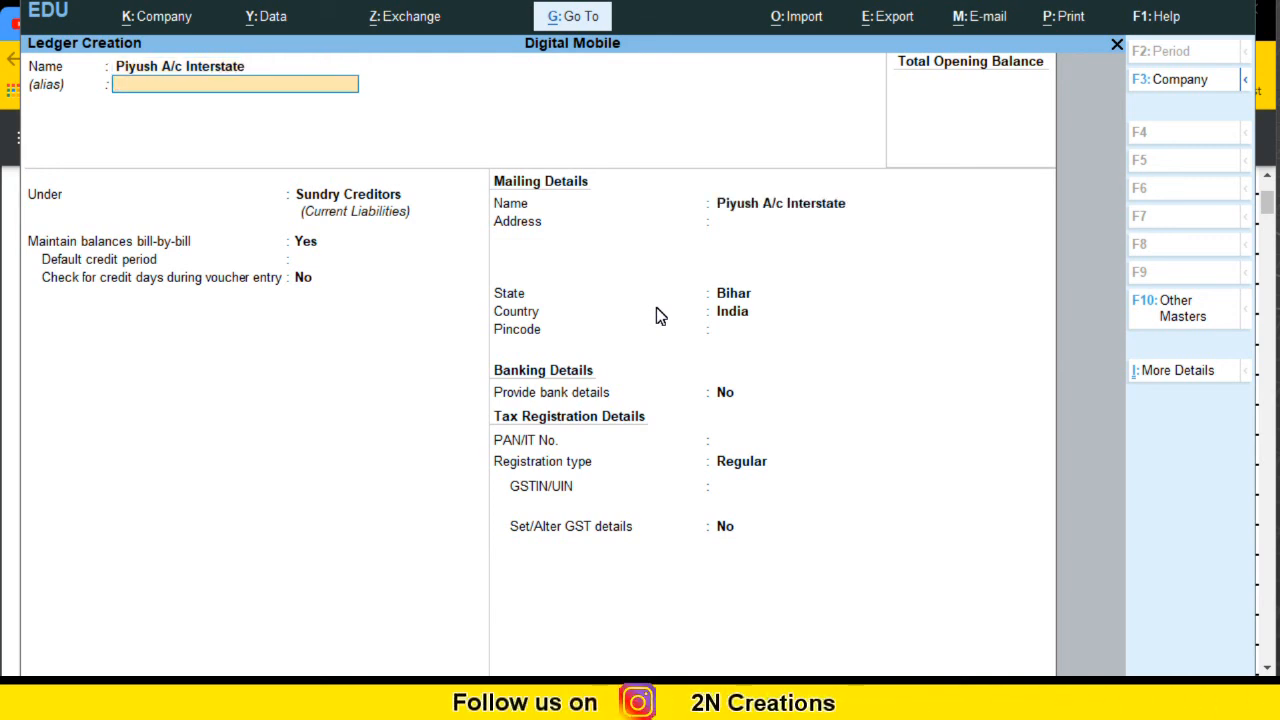
key("Return")
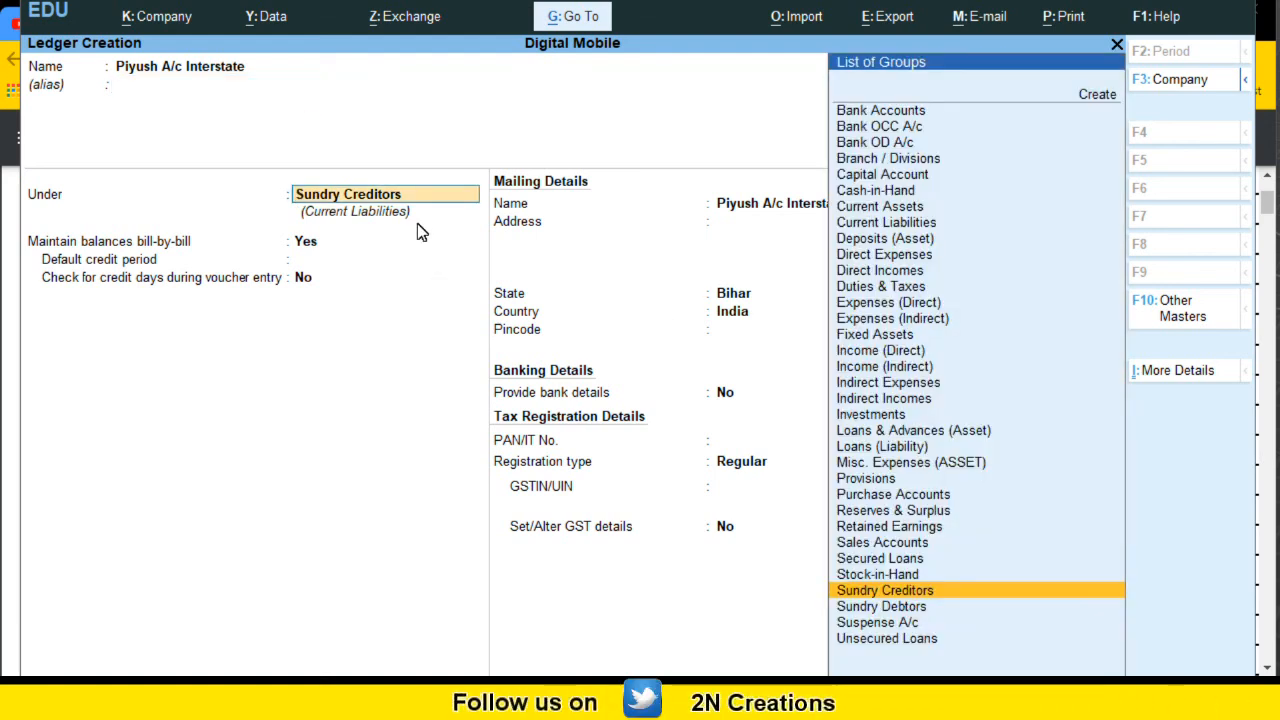
key("Return")
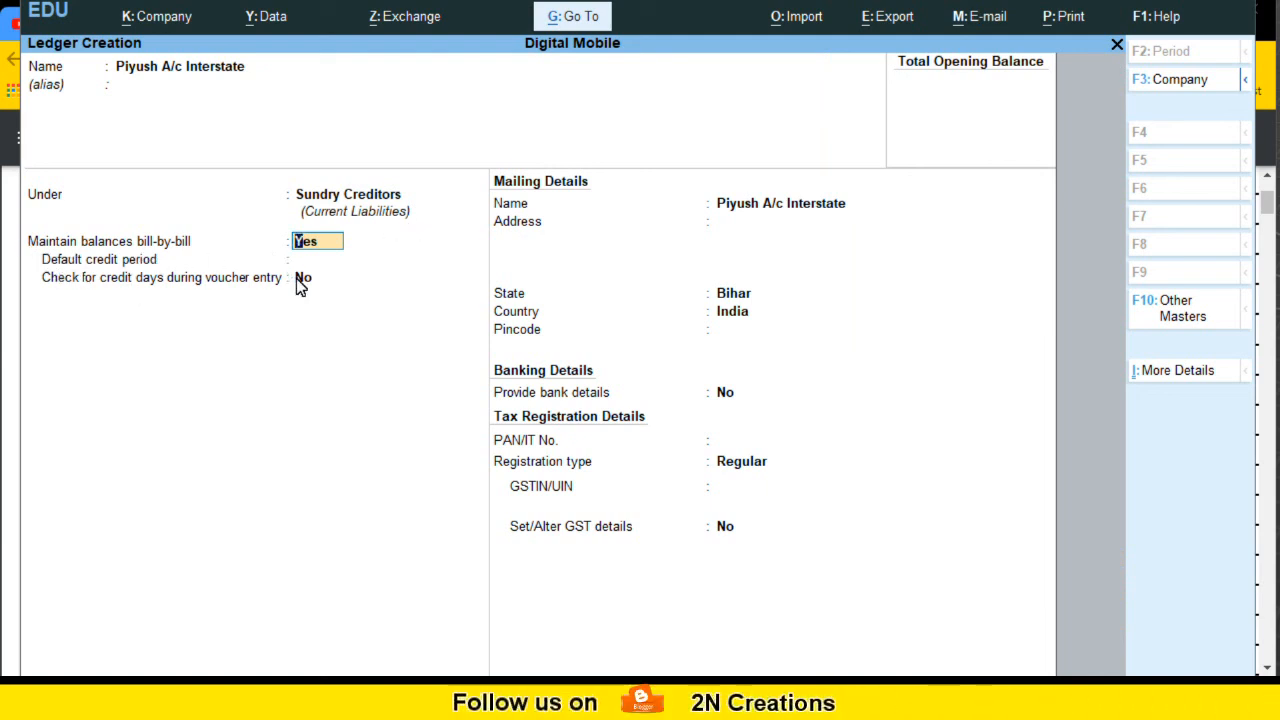
Keep the interstate supplier's bill-by-bill balances at Yes, the default credit period blank, and the credit days check at No
key("Return")
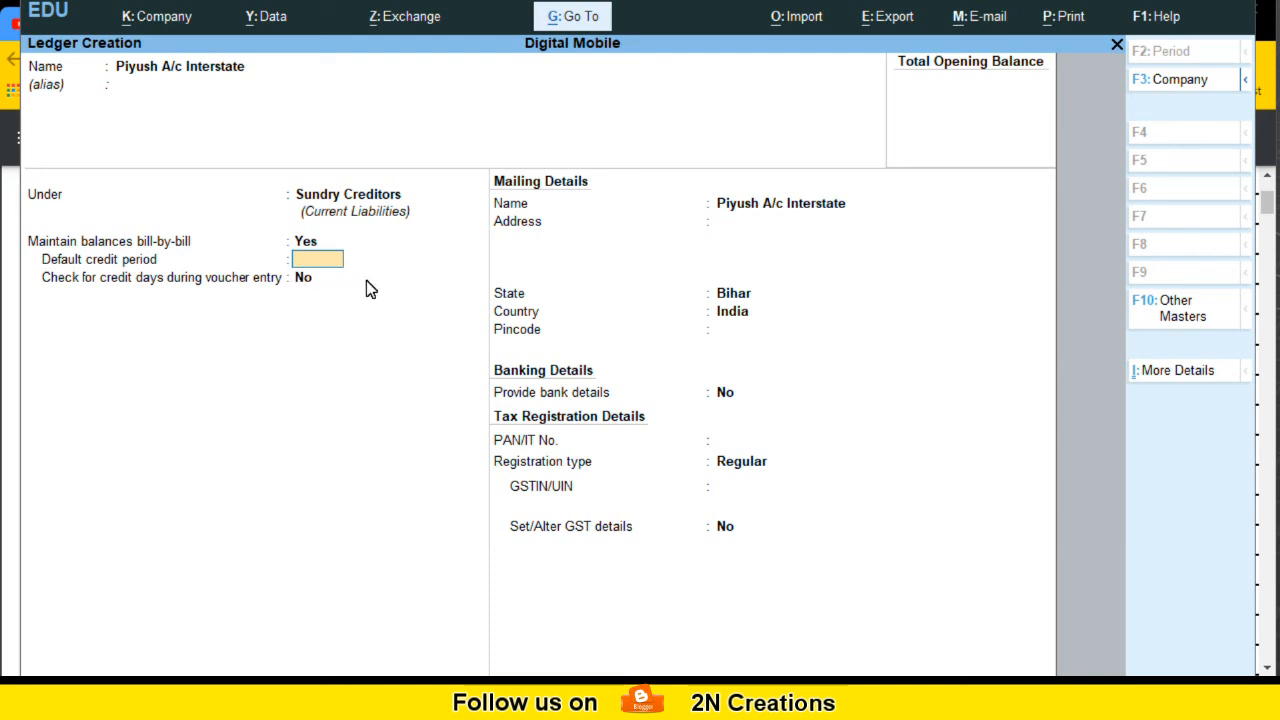
key("Return")
key("Return")
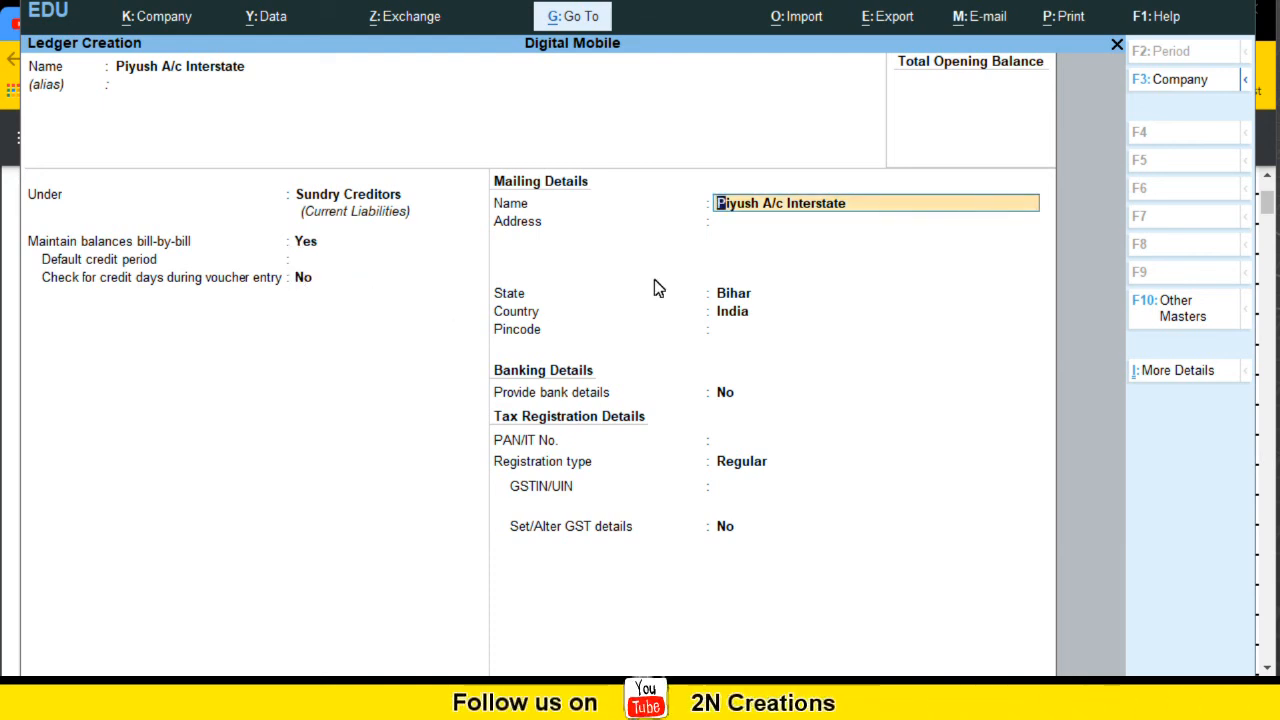
Keep the mailing name, enter the interstate supplier's city as the address, set the state to Uttar Pradesh, and leave the pincode blank
key("Return")
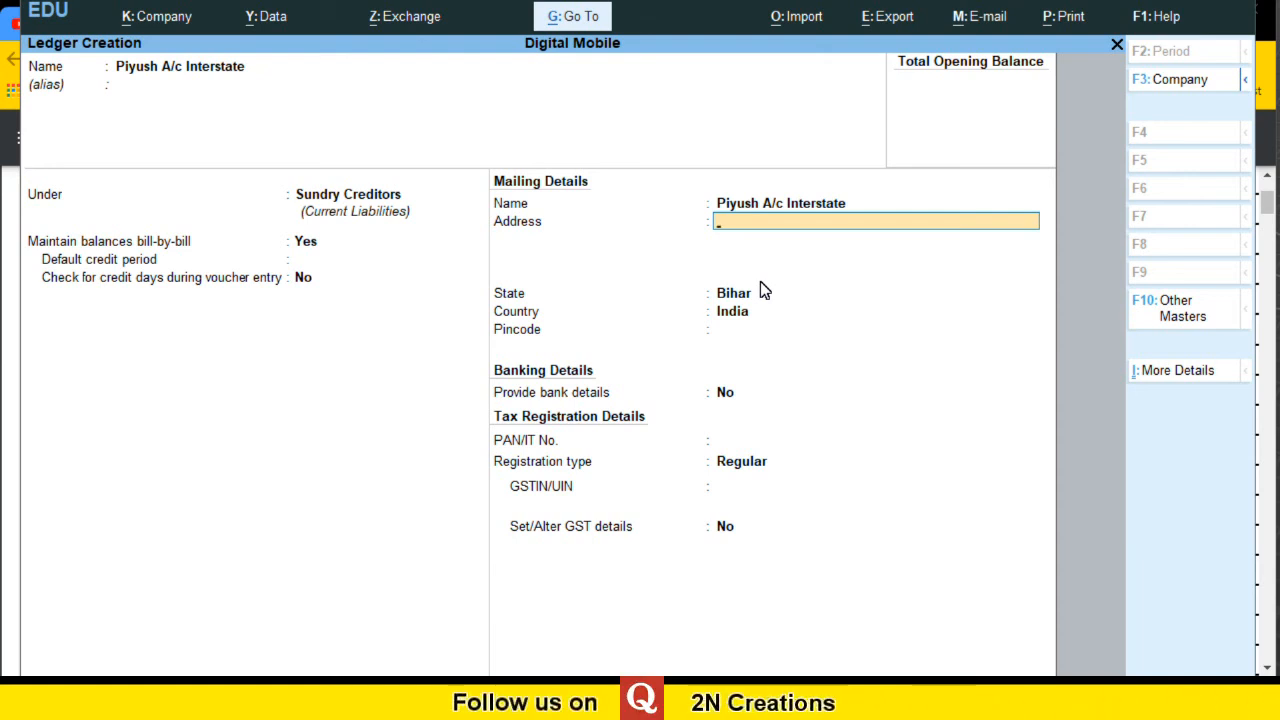
type("hbar")
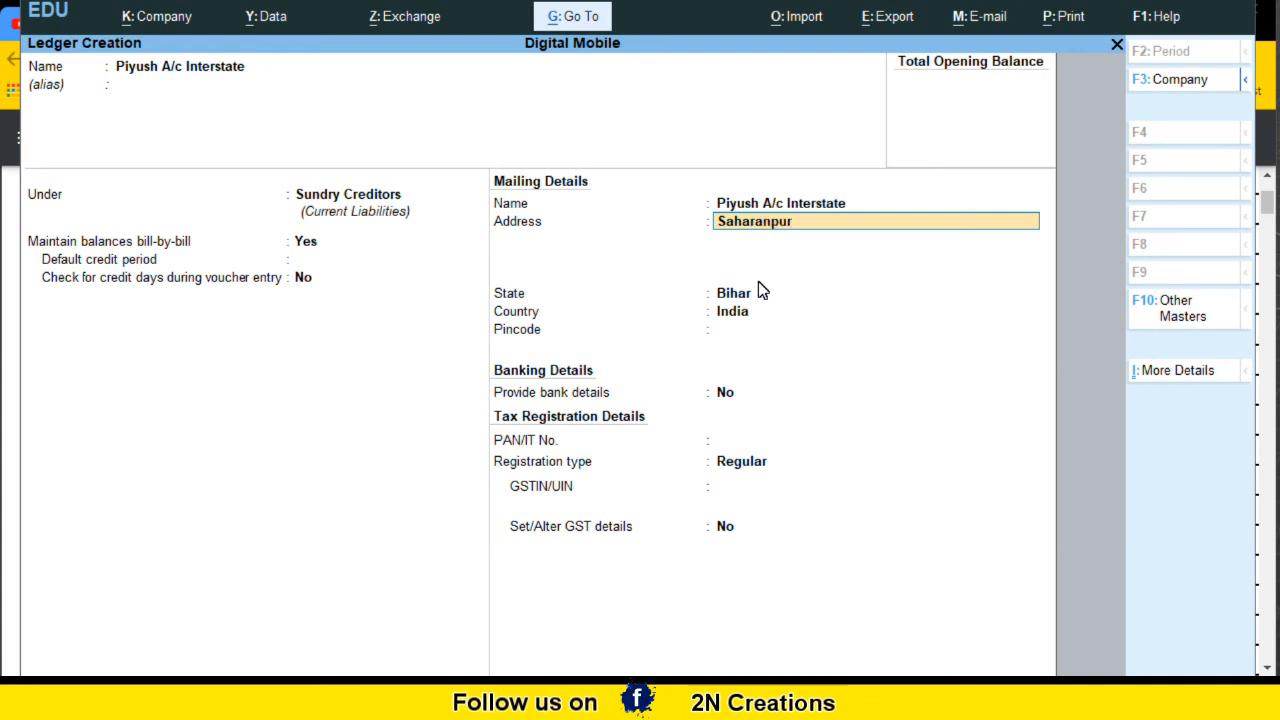
key("Return")
key("Return")
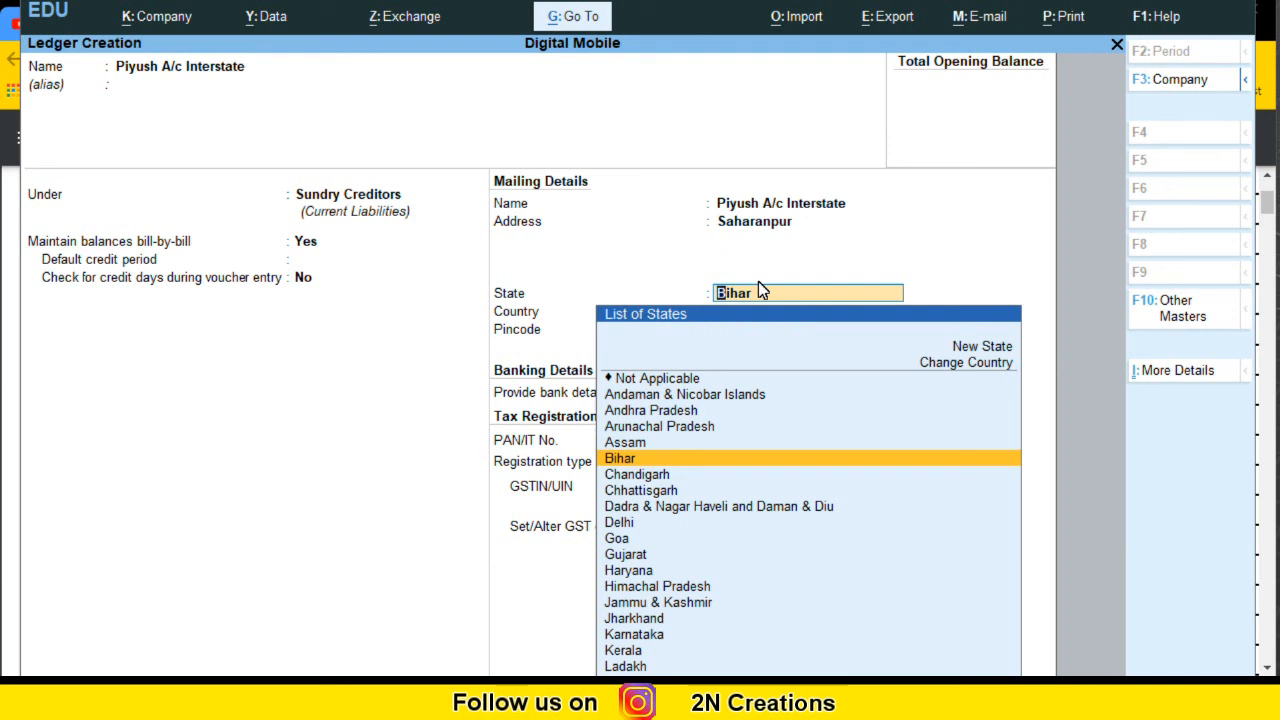
type("U")
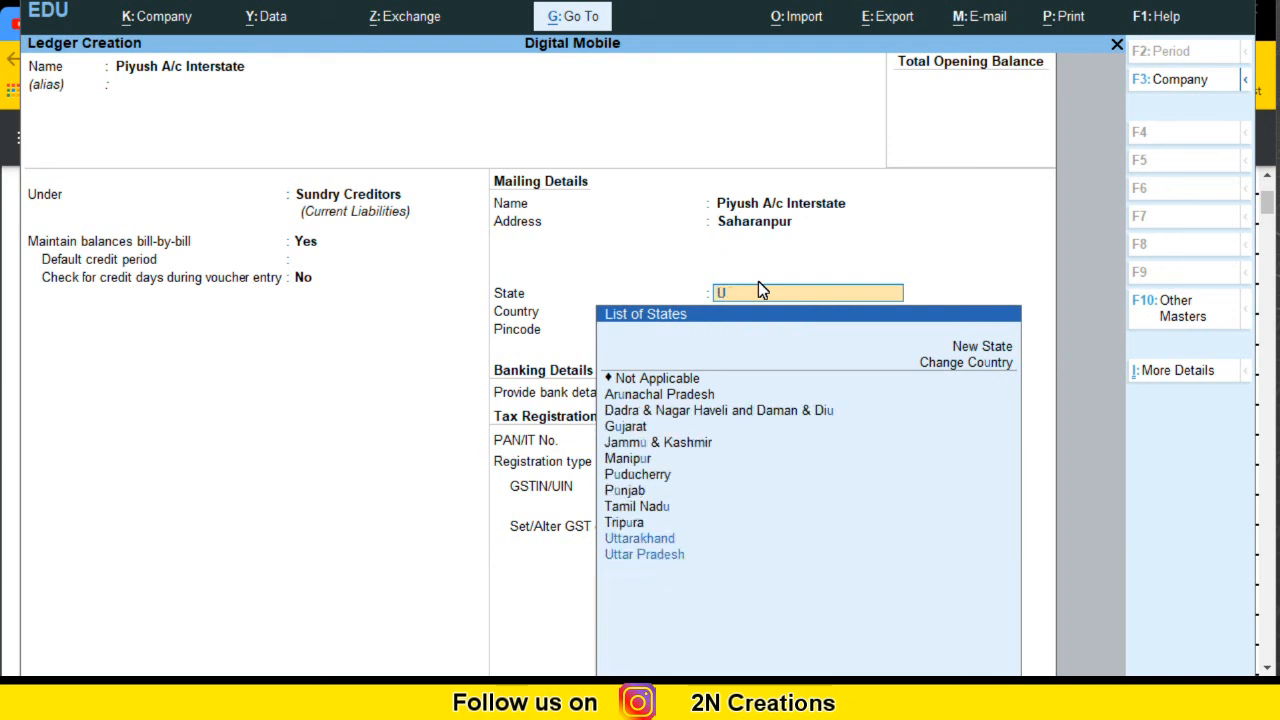
key("Down")
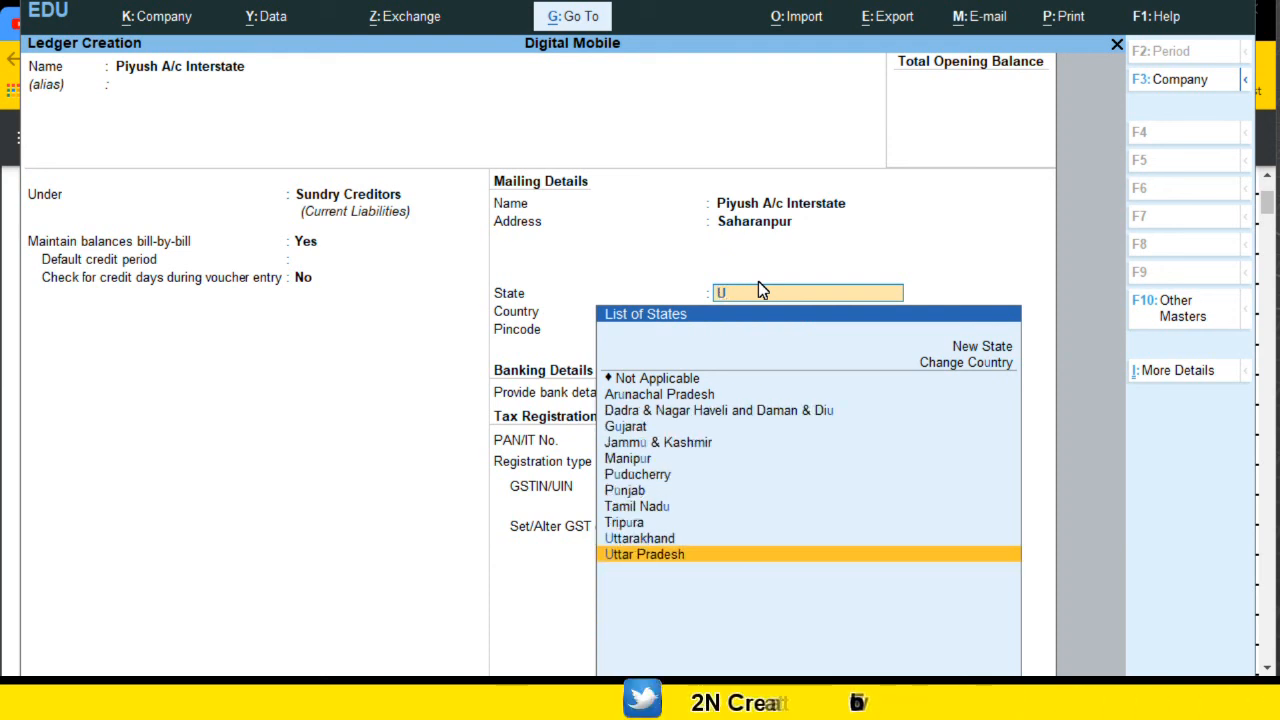
key("Return")
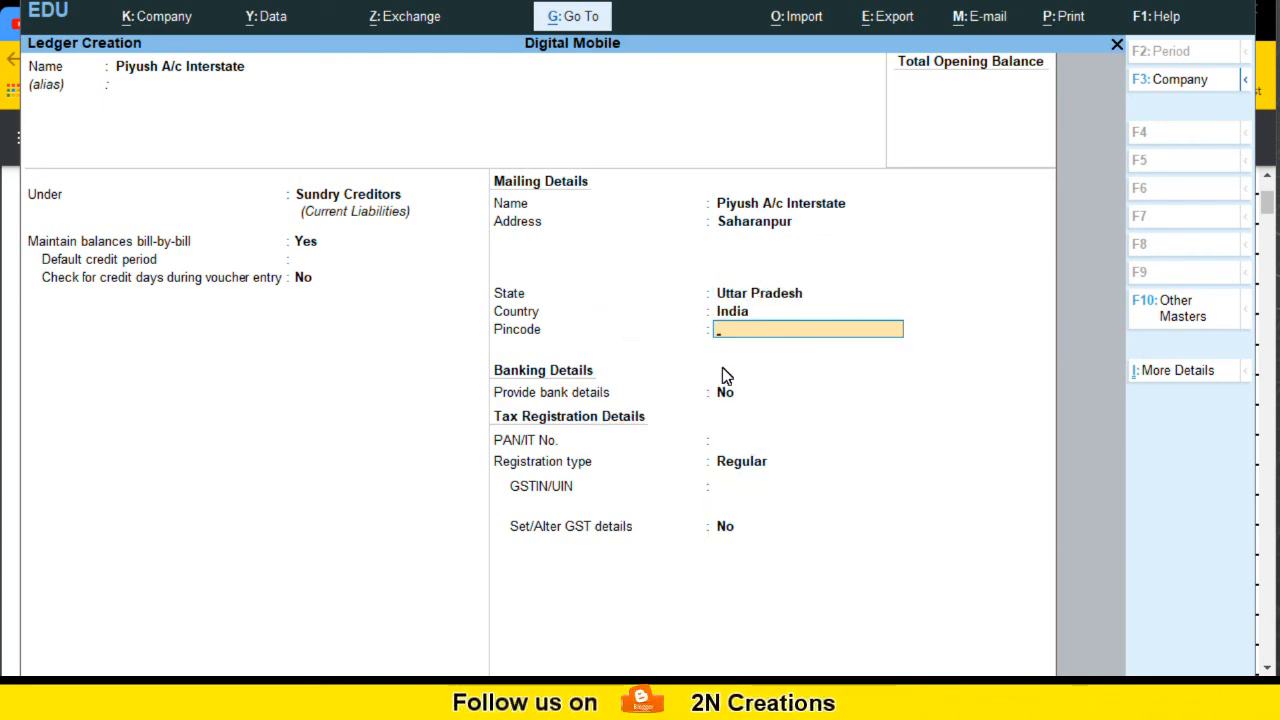
key("Return")
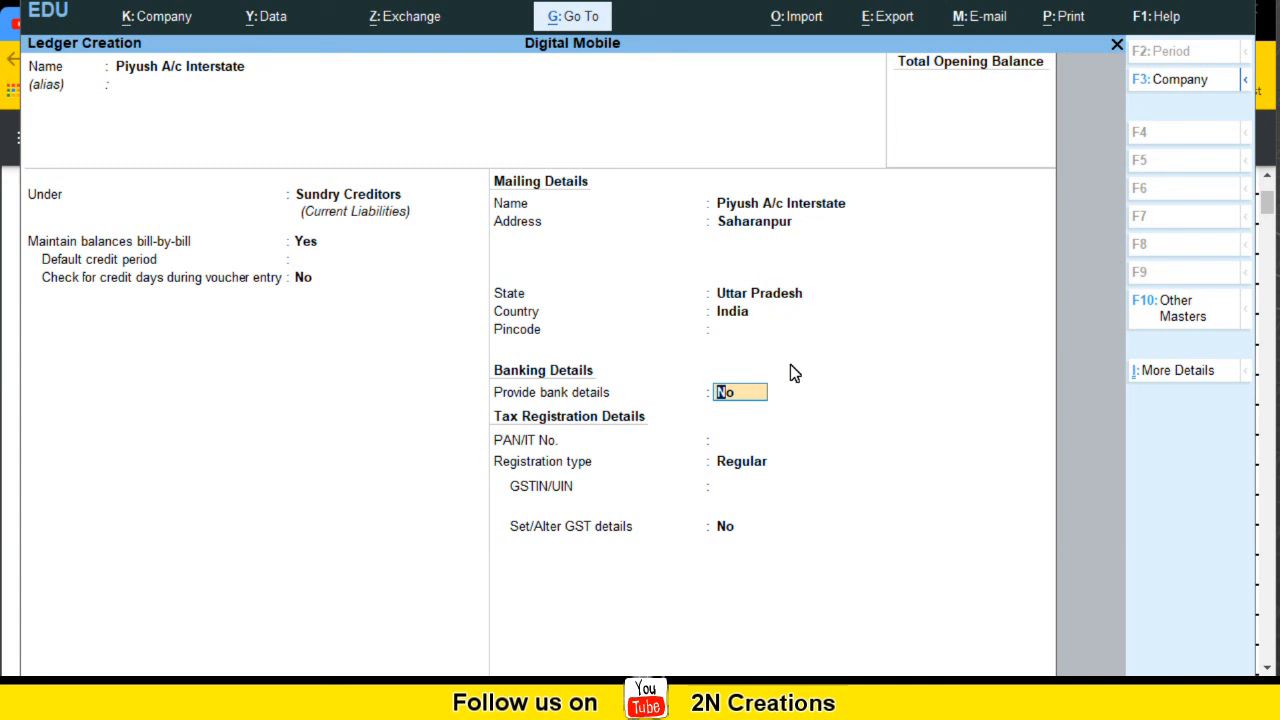
Keep the interstate supplier's bank details at No, leave the PAN blank, choose Regular registration, and enter the GSTIN/UIN
key("Return")
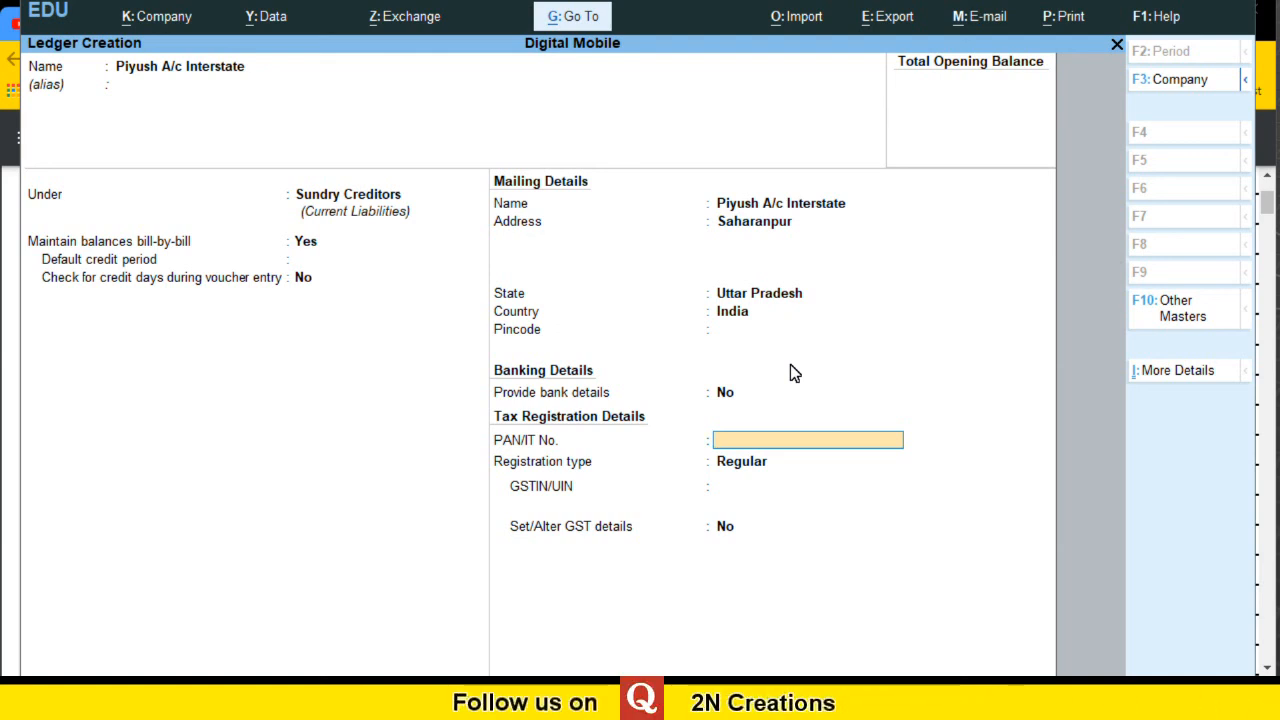
key("Return")
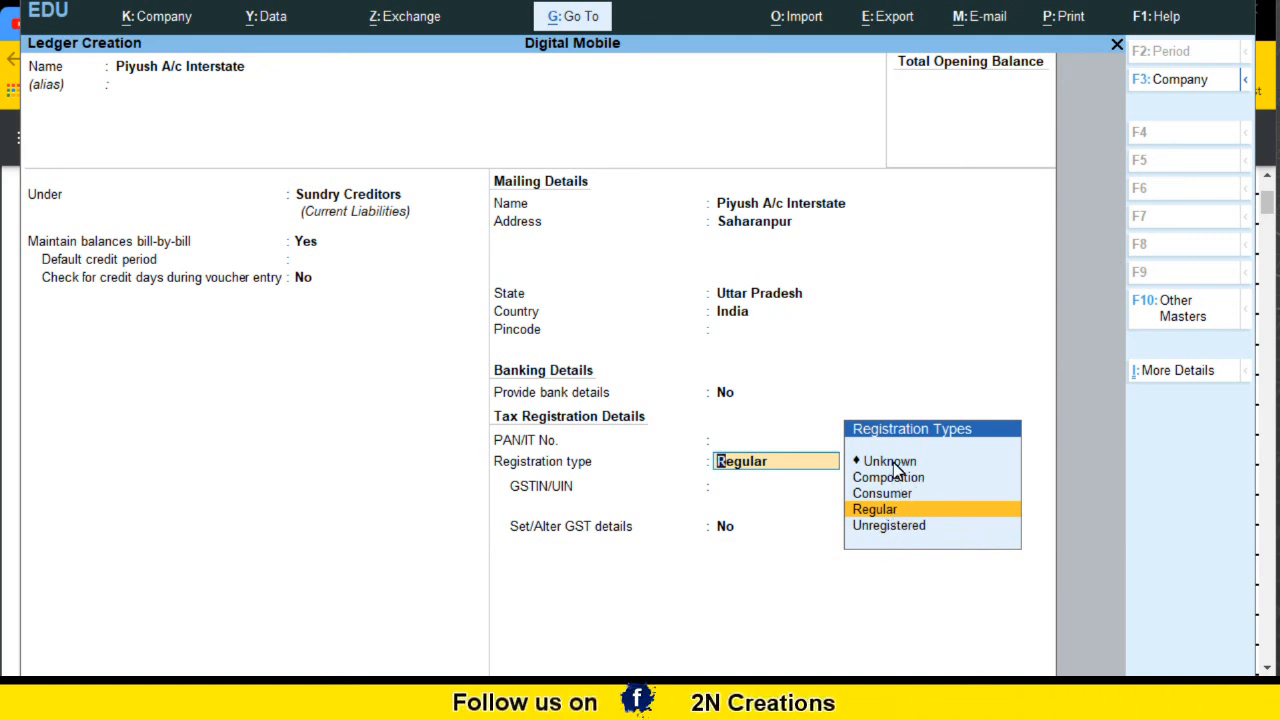
left_click(904, 514)
type("FDGFDGRET57656H")
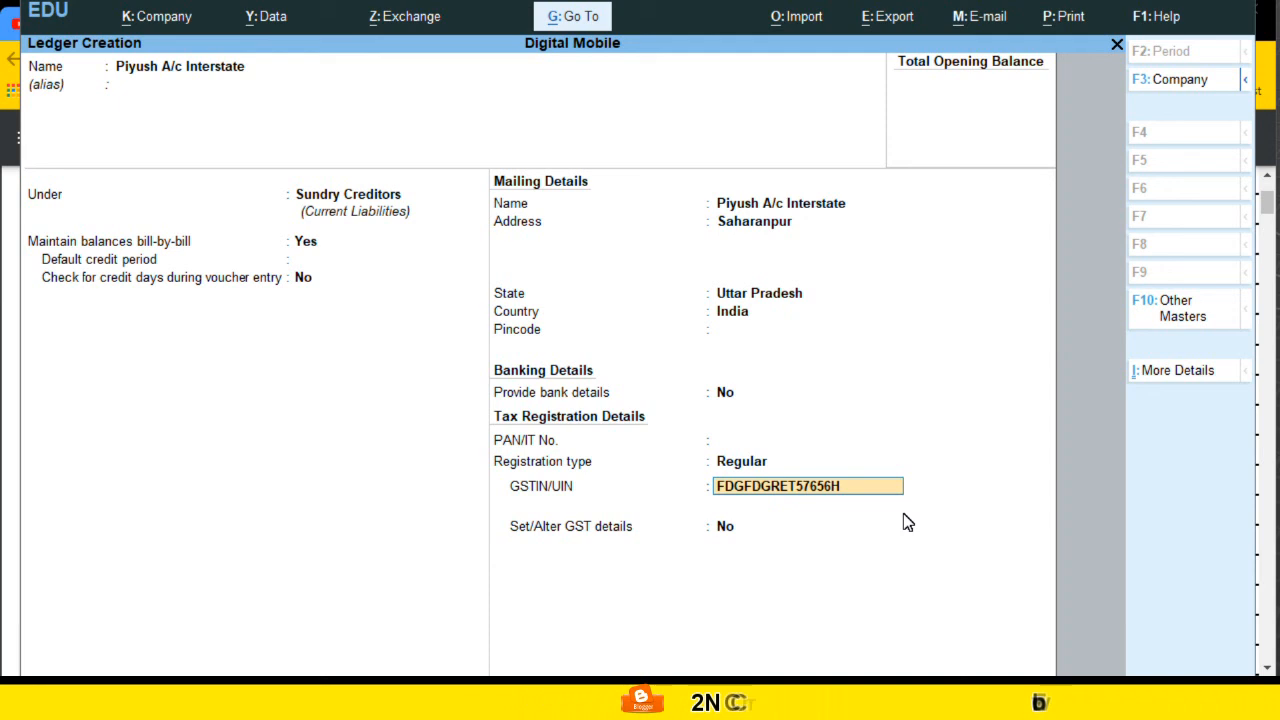
Enable Set/Alter GST details for the interstate supplier, keep the registration type Regular, and set Assessee of Other Territory to Yes
key("Return")
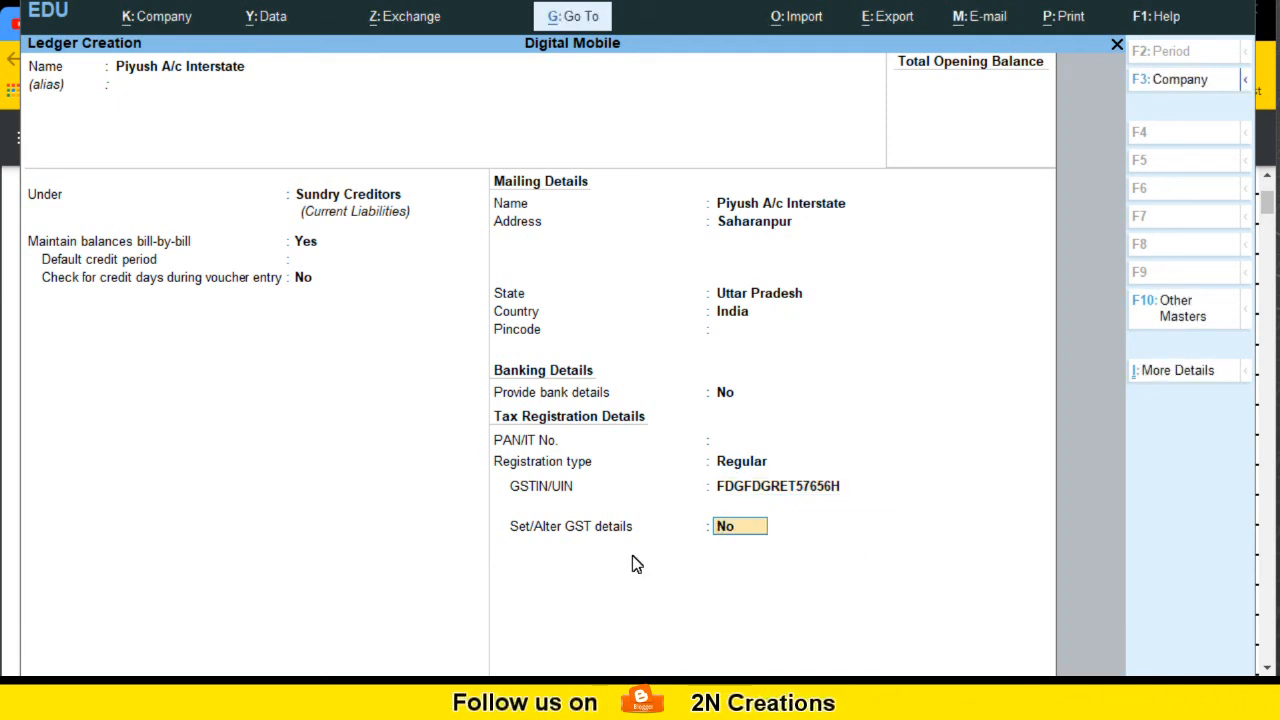
type("y")
key("Return")
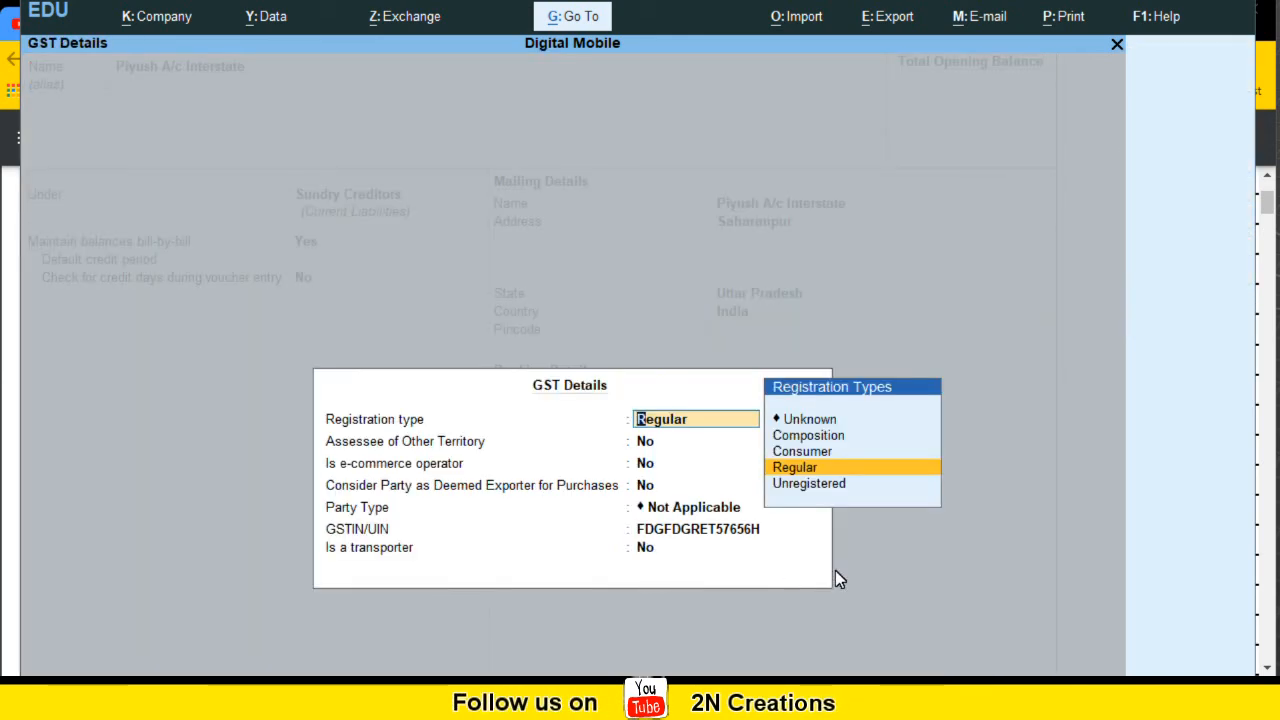
key("Return")
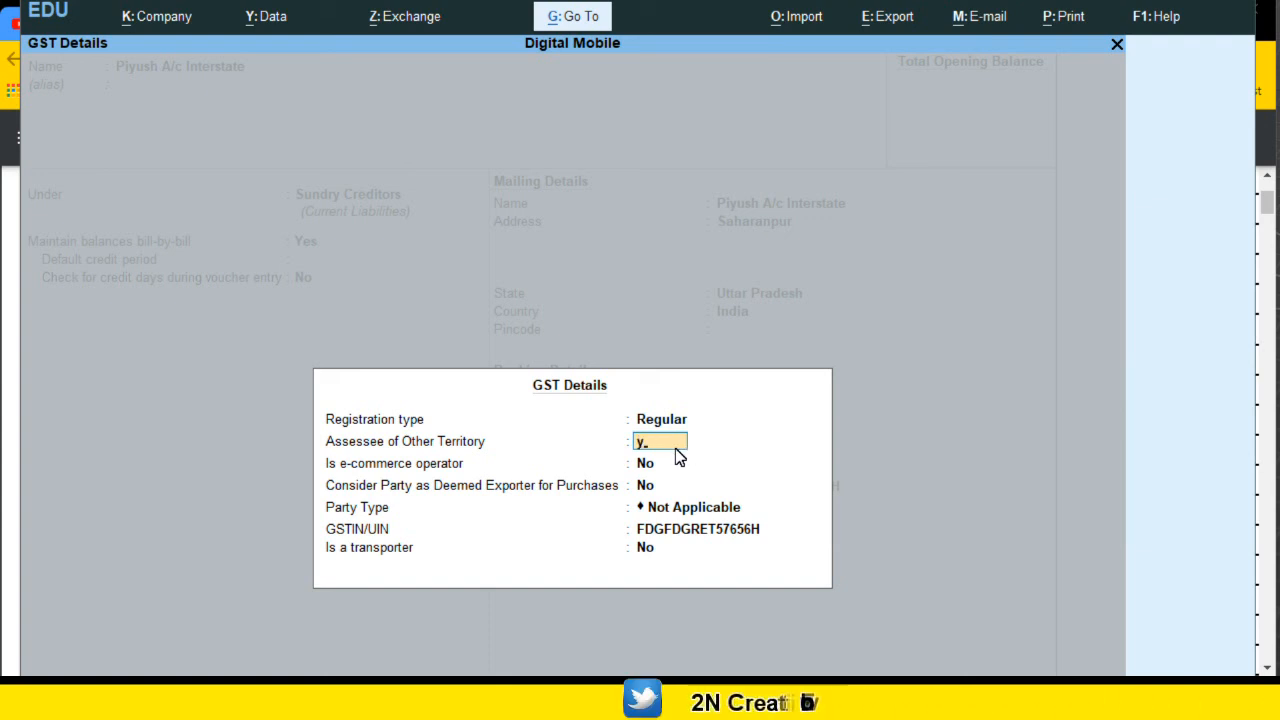
key("y")
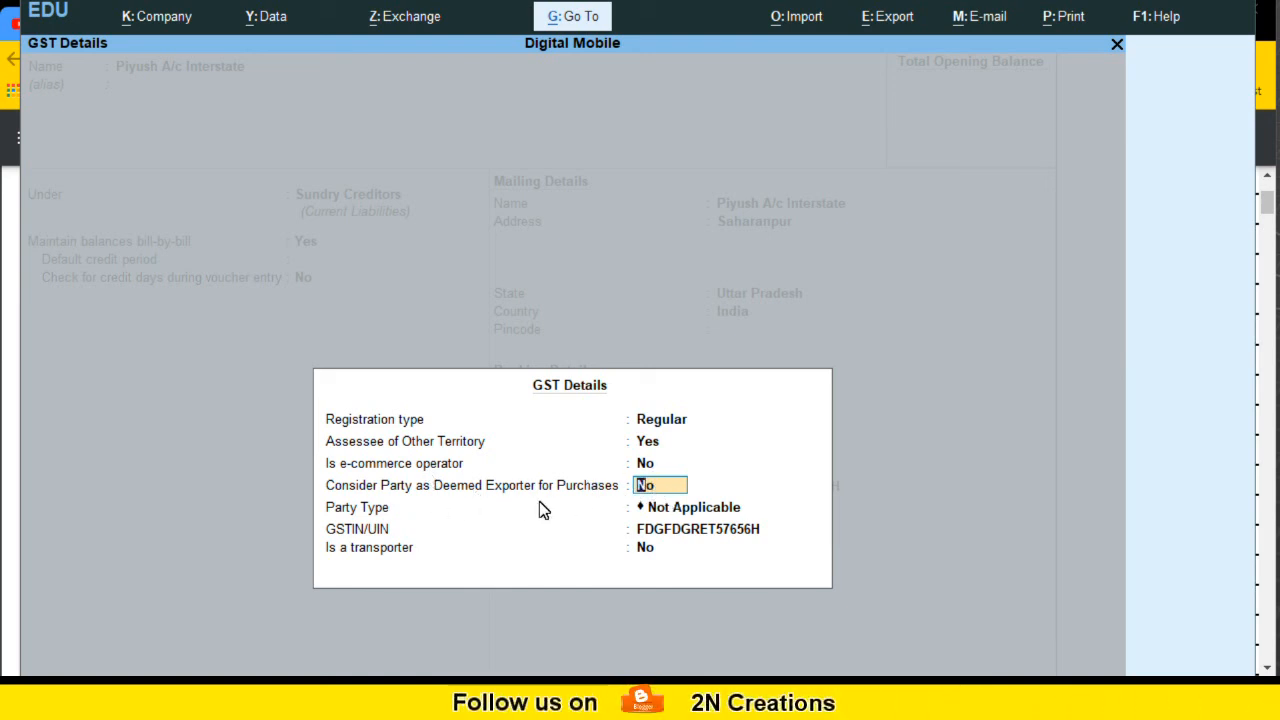
Keep the party type Not Applicable, the GSTIN/UIN as entered and the transporter option at No, and save the interstate supplier ledger
left_click(684, 507)
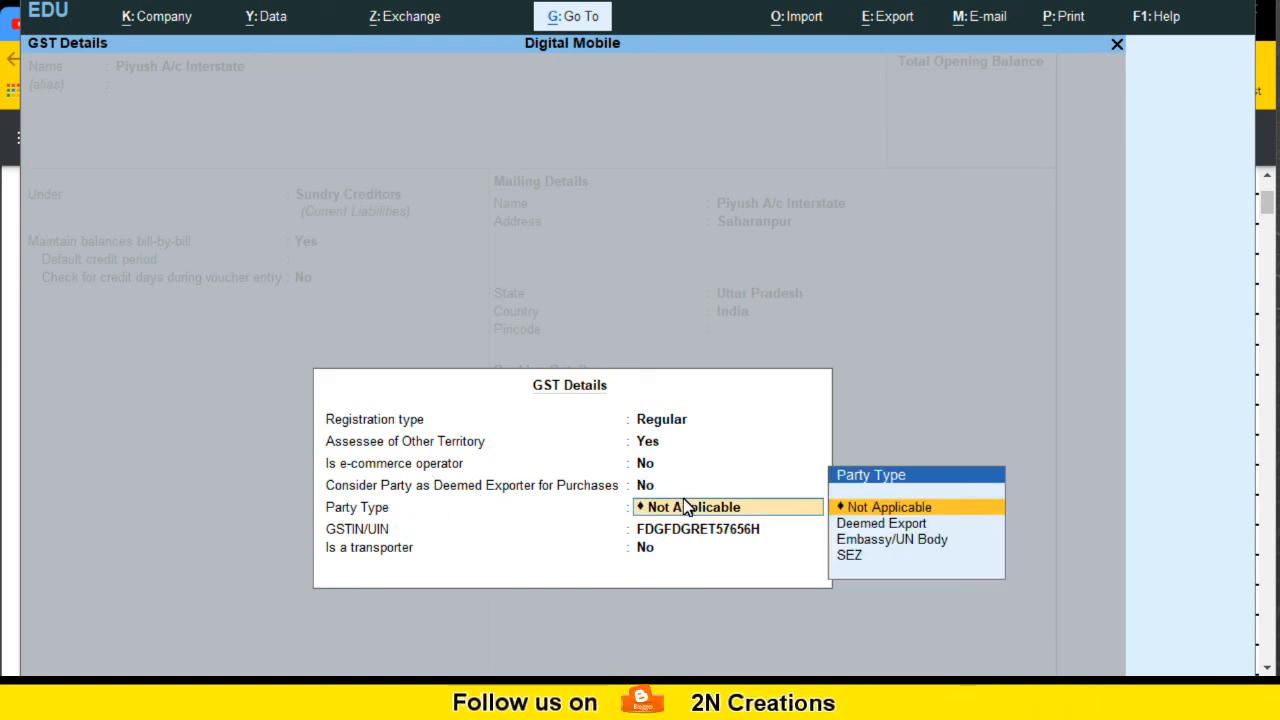
left_click(896, 511)
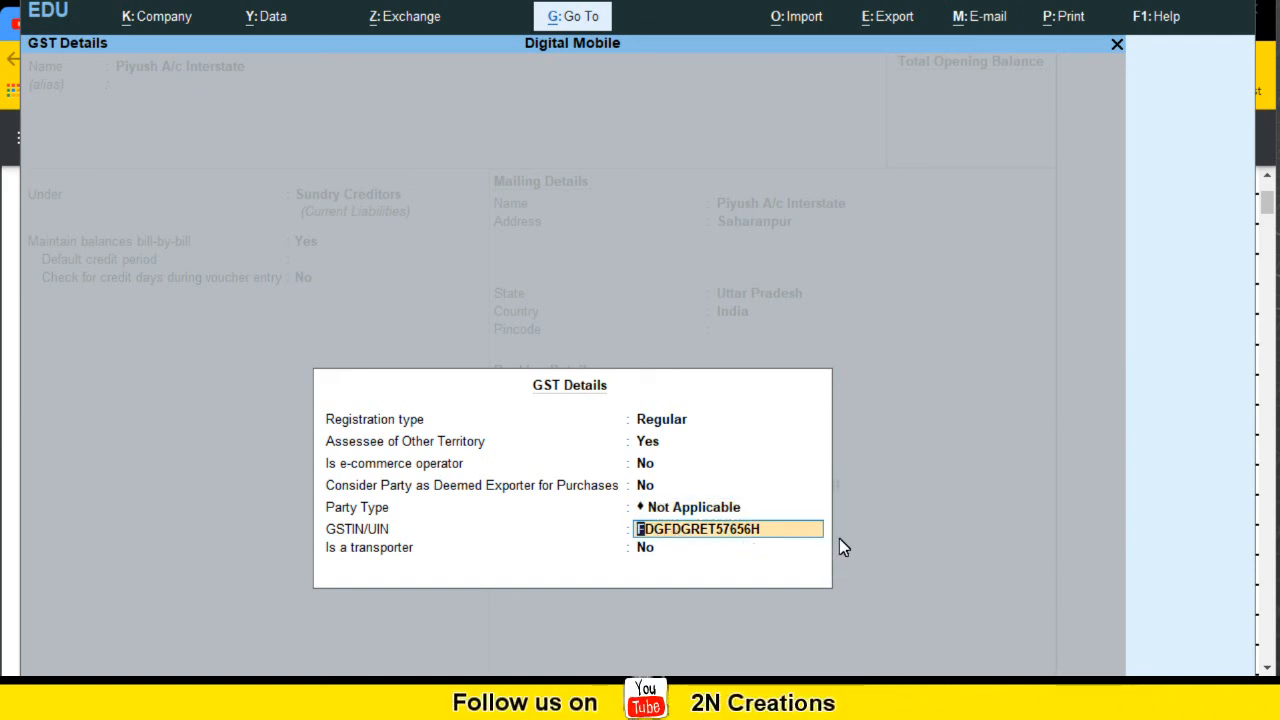
key("Return")
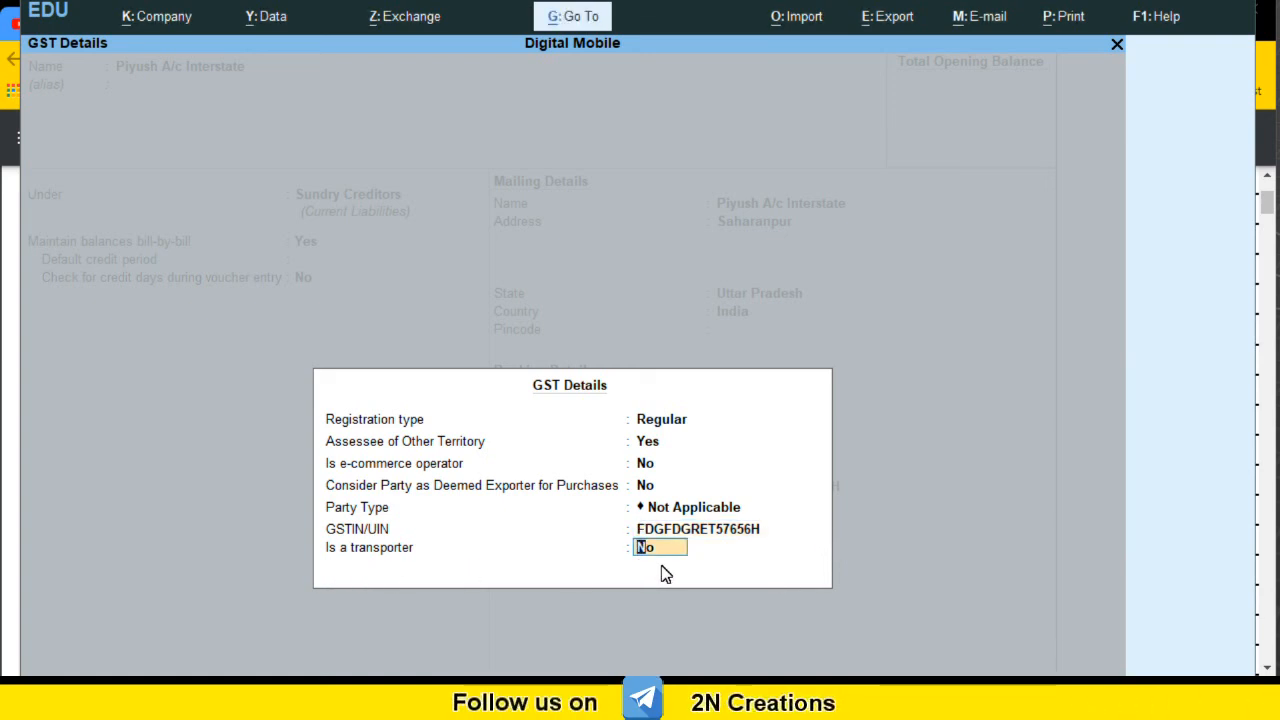
key("Return")
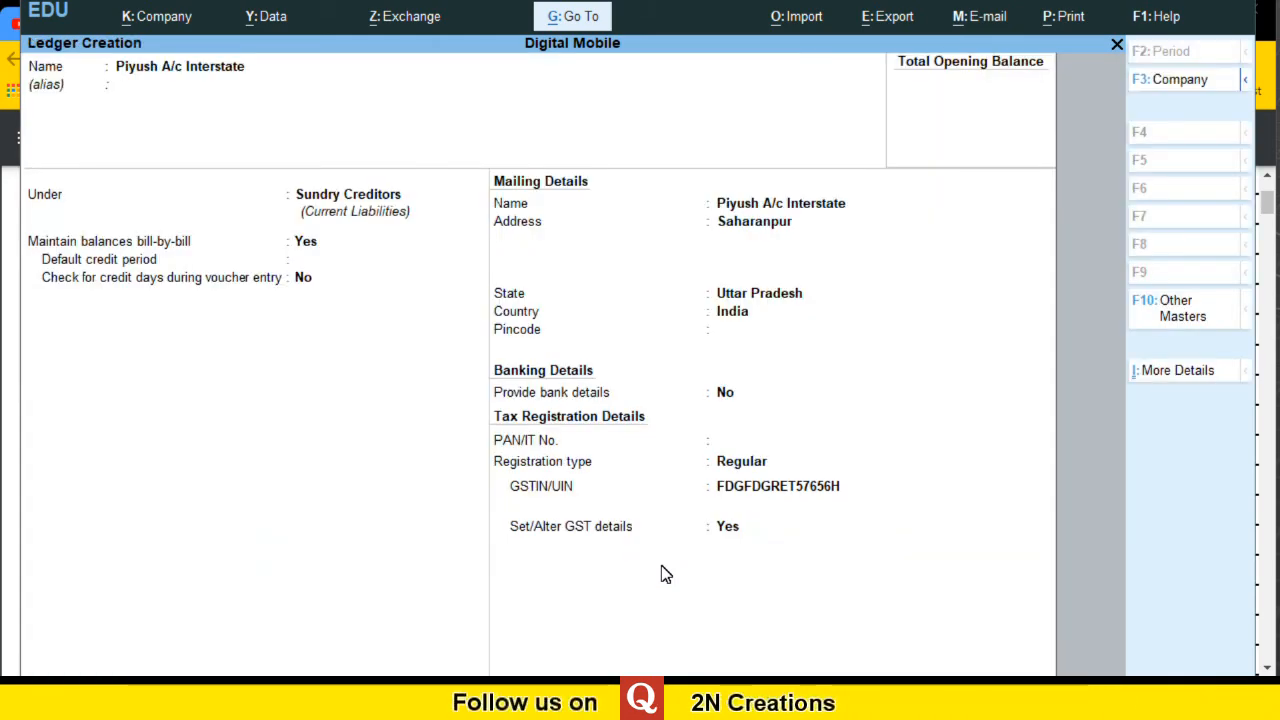
key("Return")
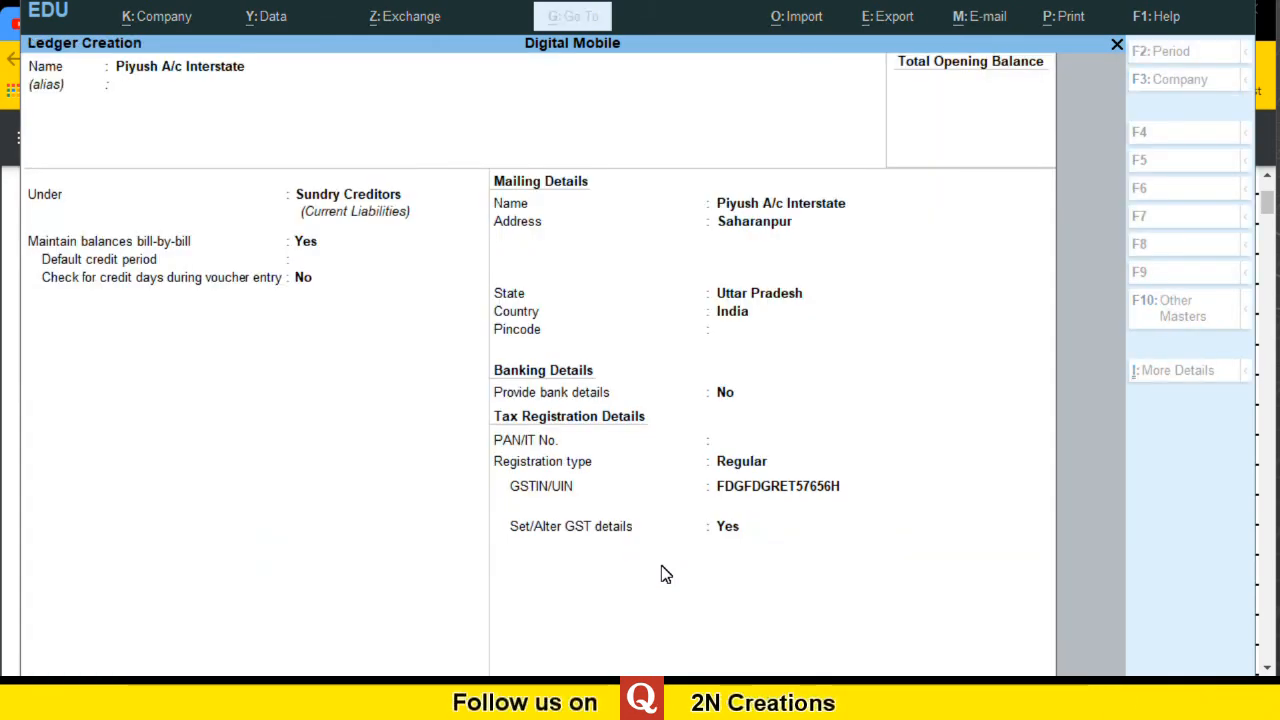
key("Return")
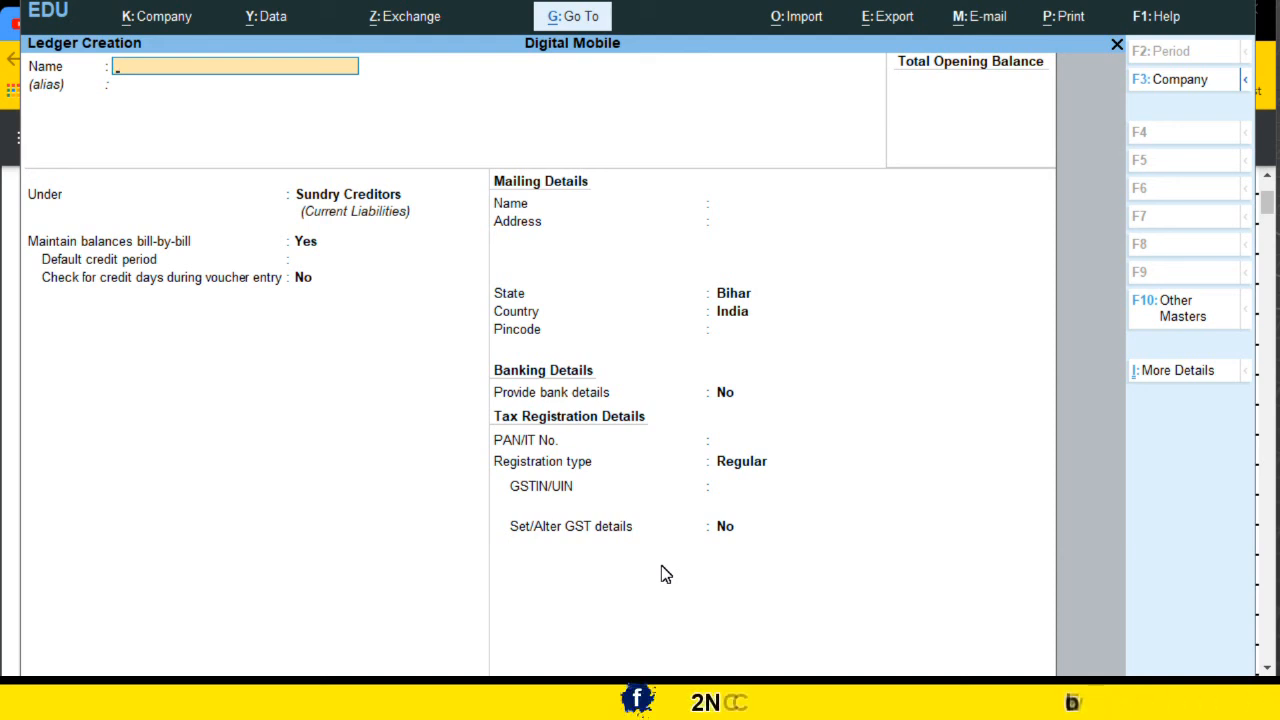